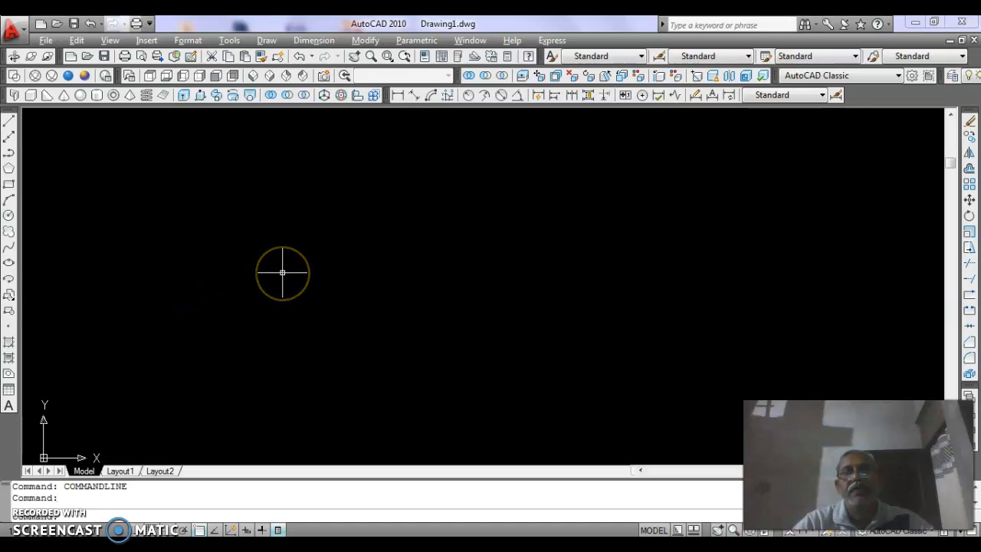
Step: Draw a line with Ortho on, running 2.5 units to the right and 27 units straight down
left_click(165, 267)
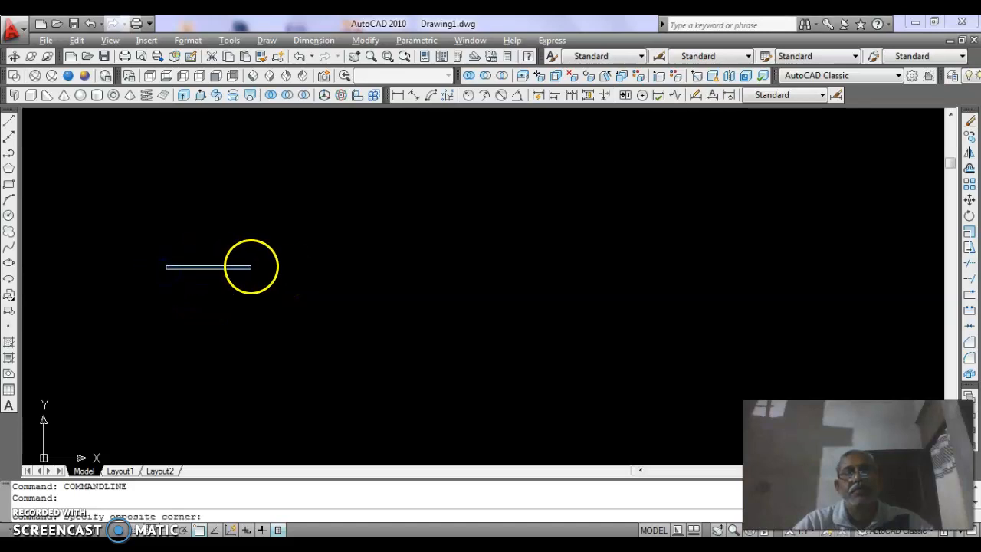
left_click(251, 266)
left_click(8, 121)
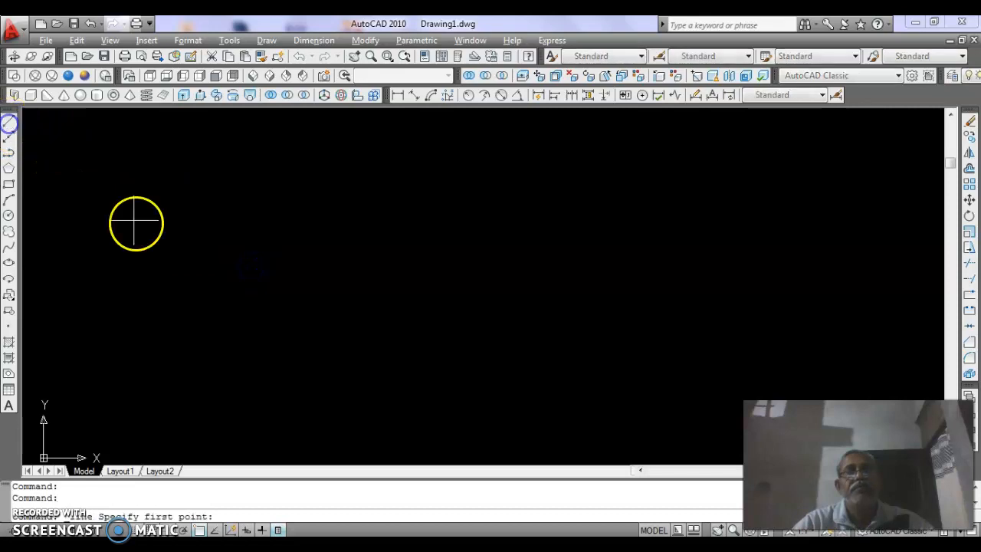
left_click(191, 277)
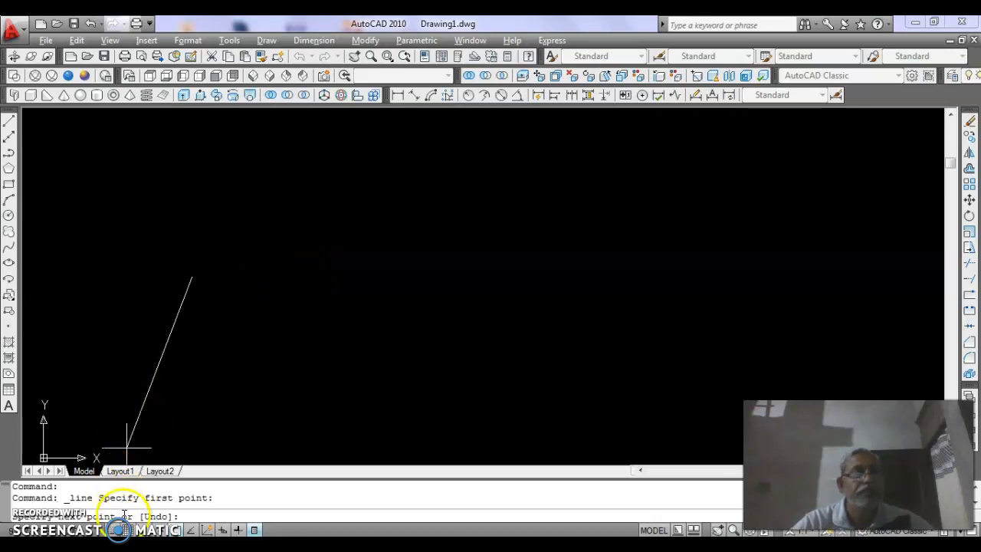
left_click(144, 530)
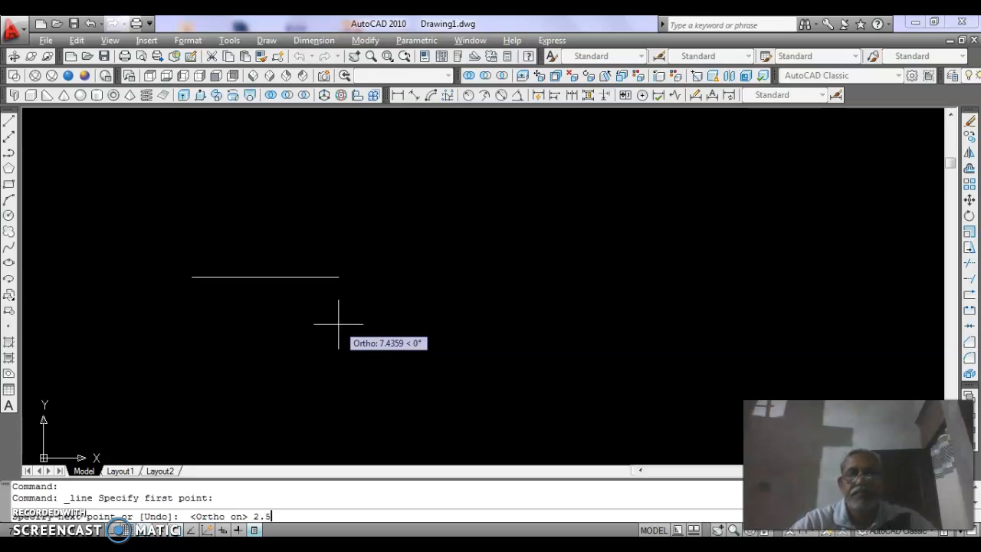
key("Return")
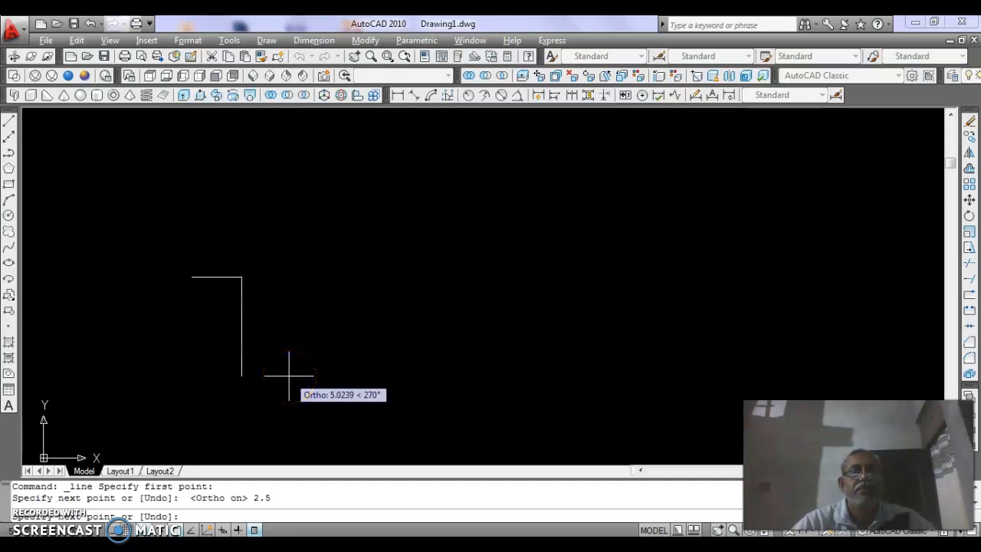
scroll(295, 268, "up", 1)
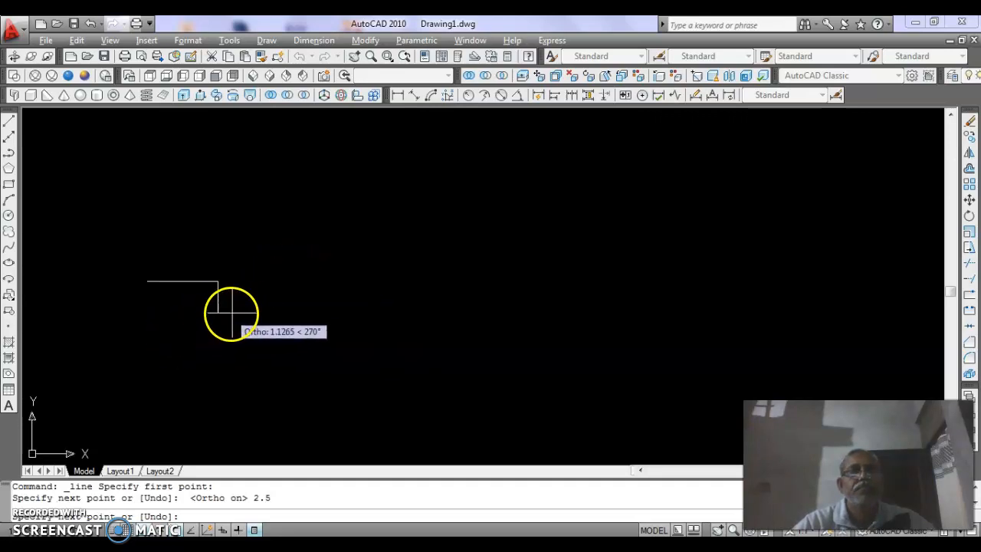
left_click(217, 280)
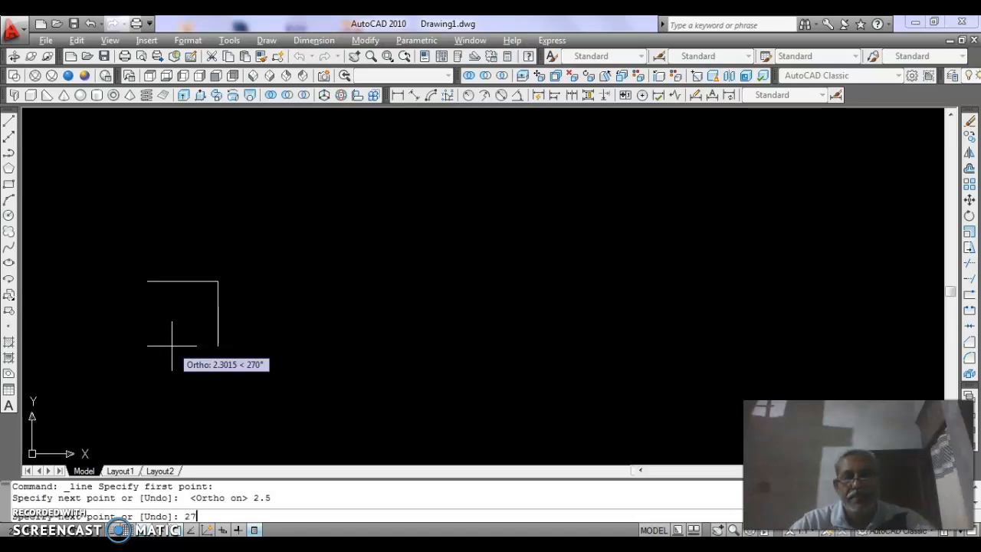
type("27")
key("Return")
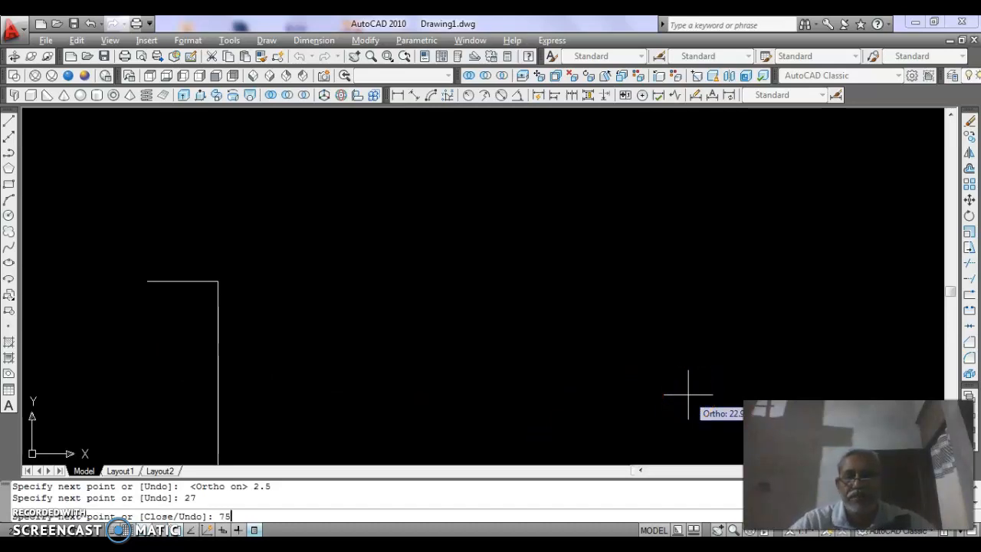
Step: Try adding a 75-unit segment to the line, undo it, and end the Line command
type("75")
key("Return")
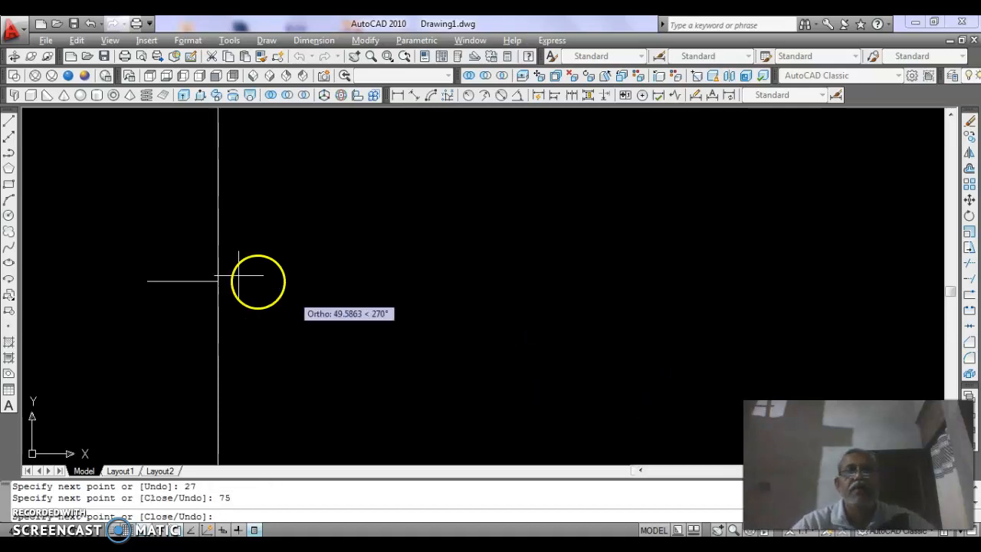
key("ctrl+z")
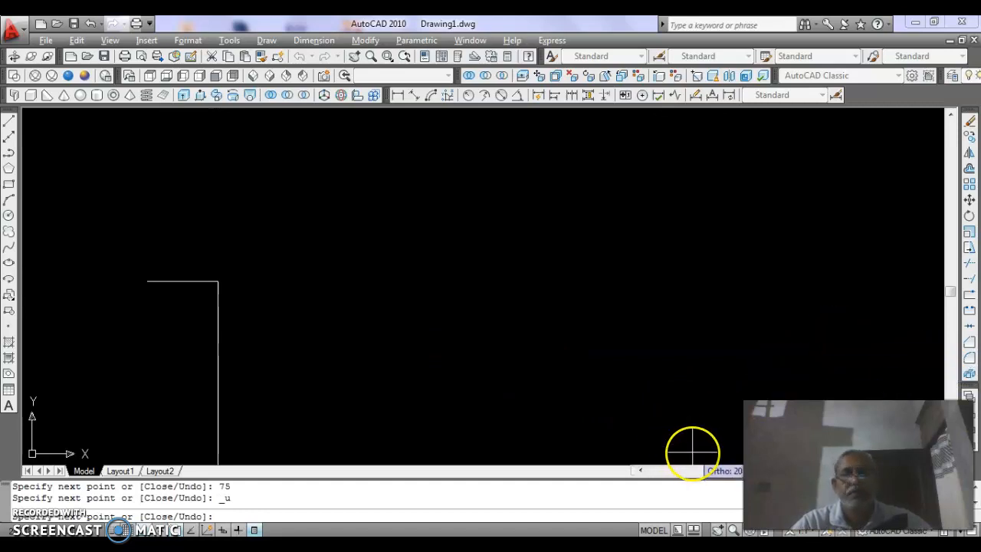
type("75")
key("Return")
key("ctrl+z")
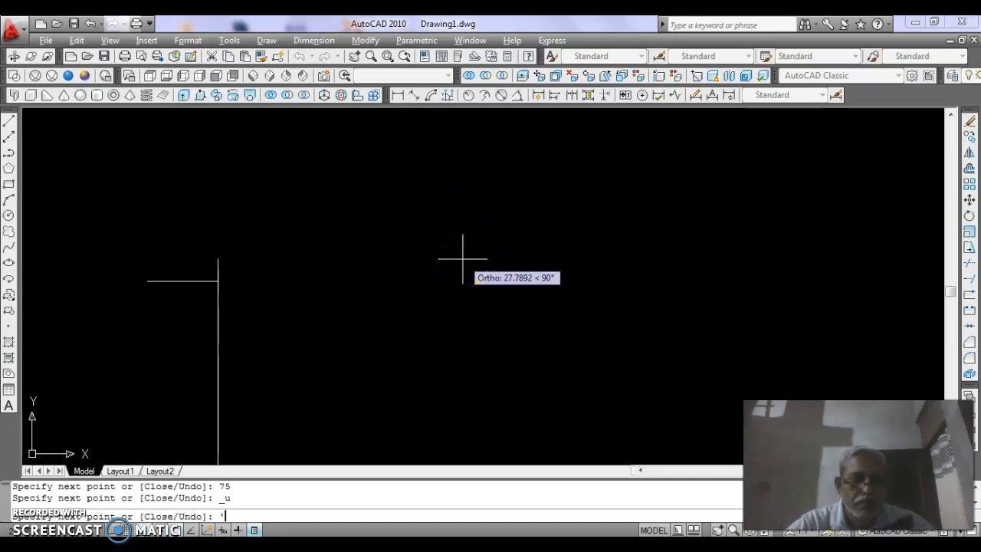
key("Return")
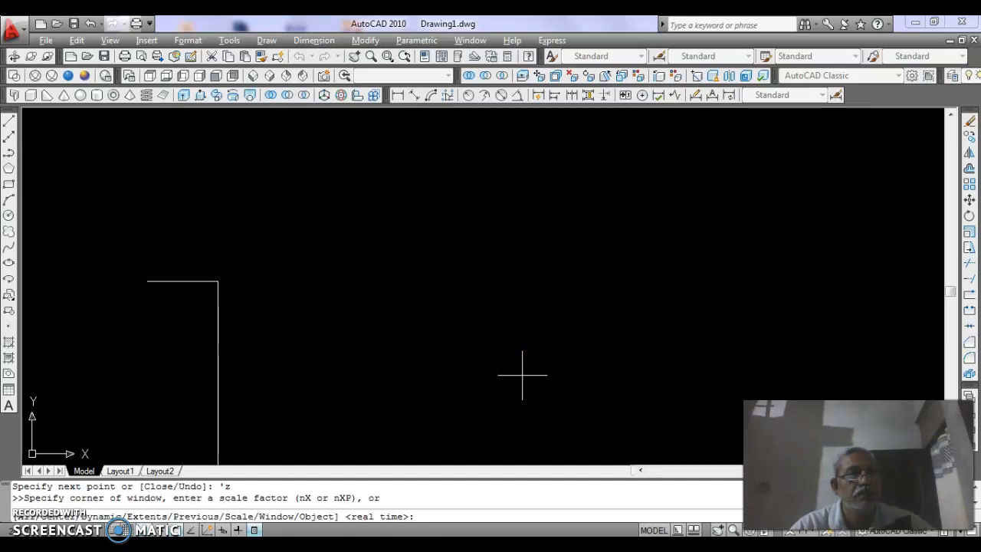
key("Return")
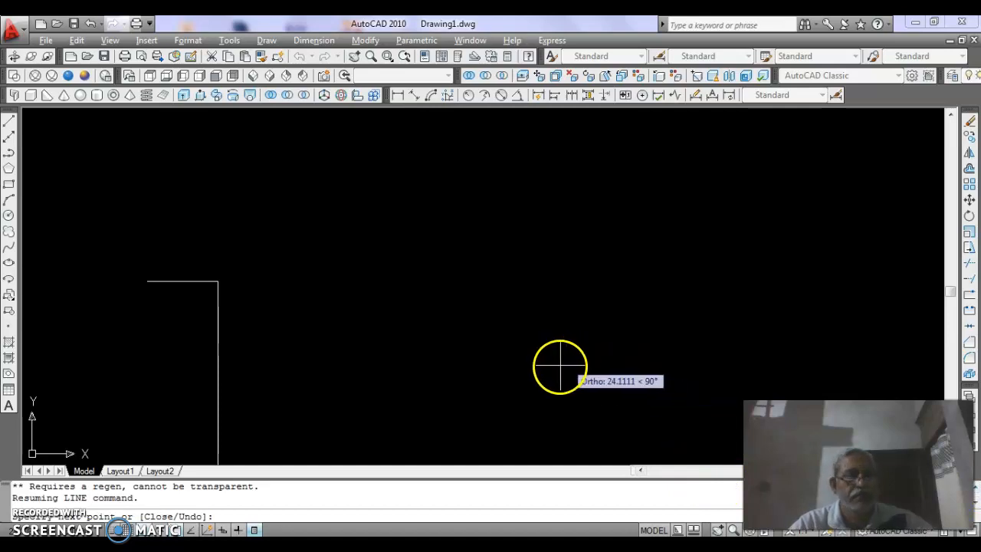
key("Escape")
Step: Erase the long vertical line and the short horizontal line at its upper end
type("z")
key("Return")
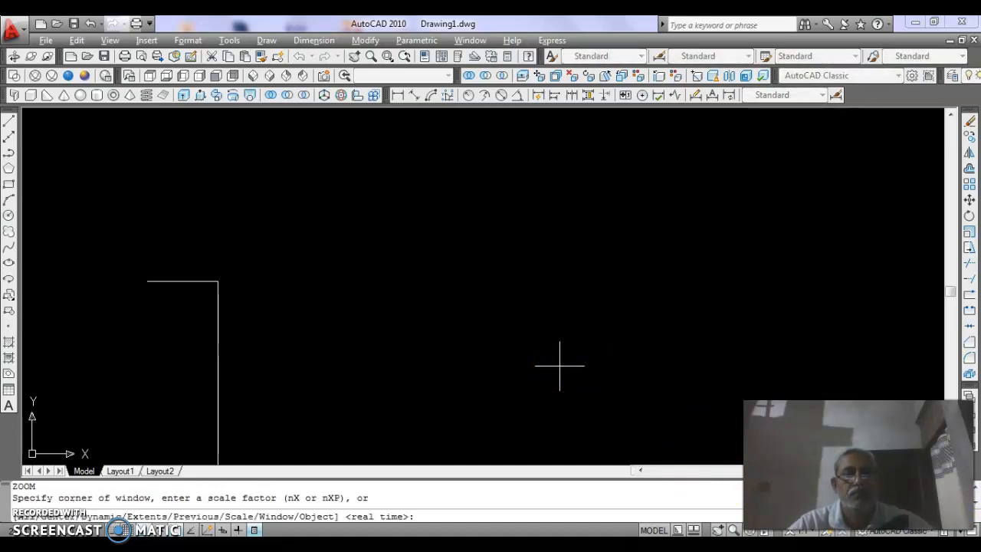
type("a")
key("Return")
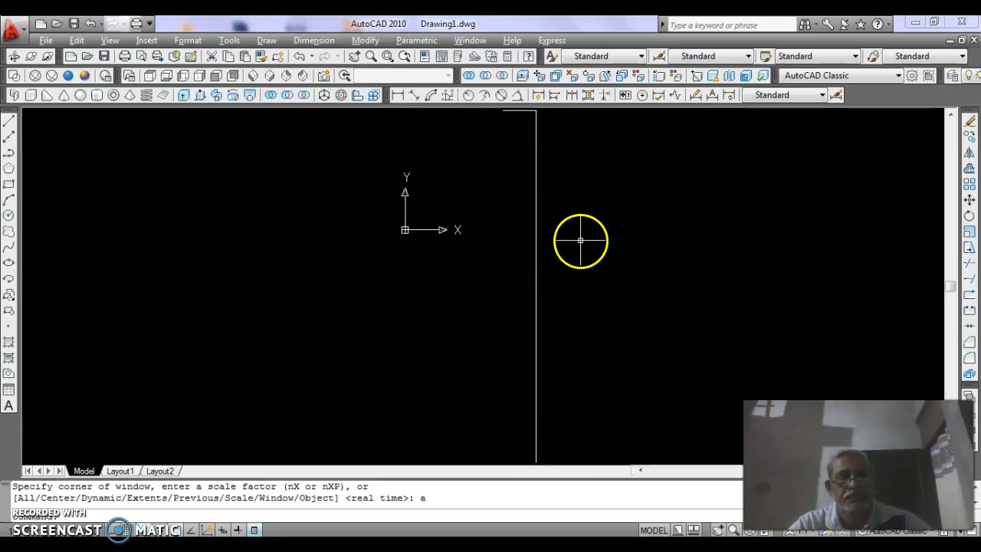
type("e")
key("Return")
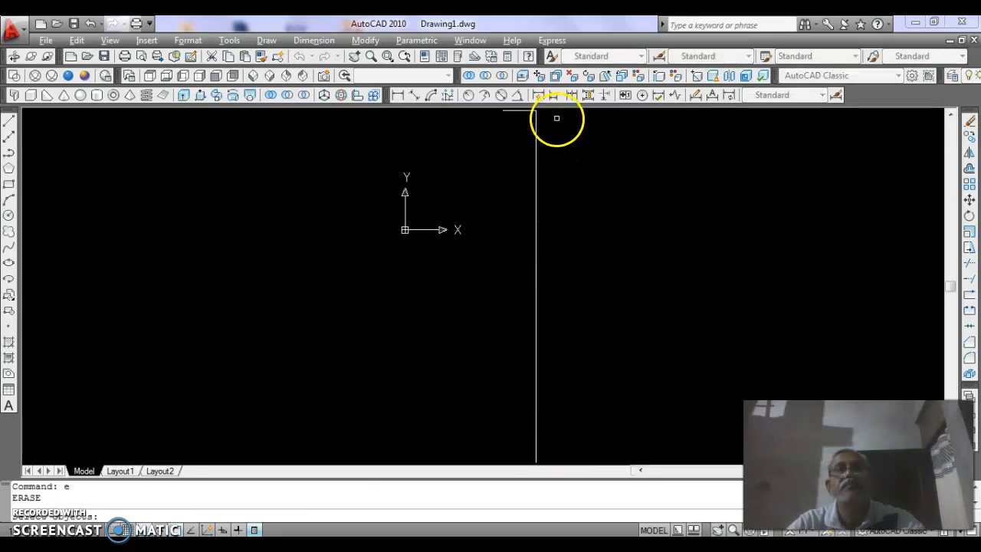
left_click(548, 112)
left_click(514, 131)
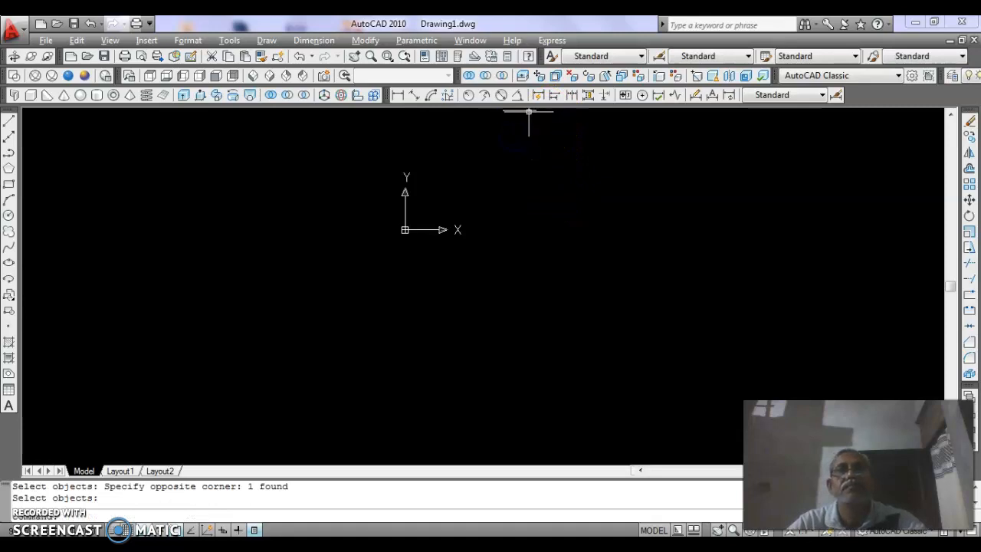
left_click(525, 111)
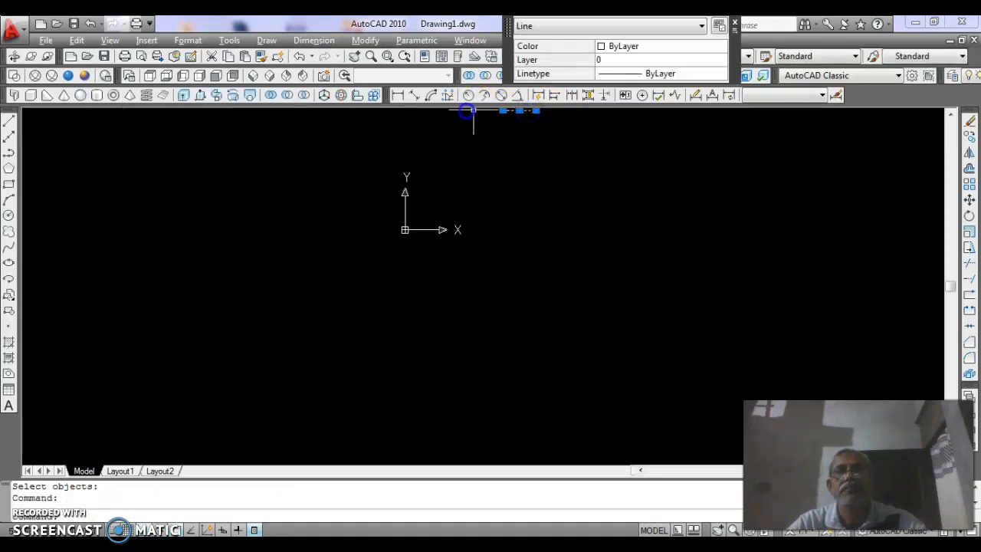
key("Delete")
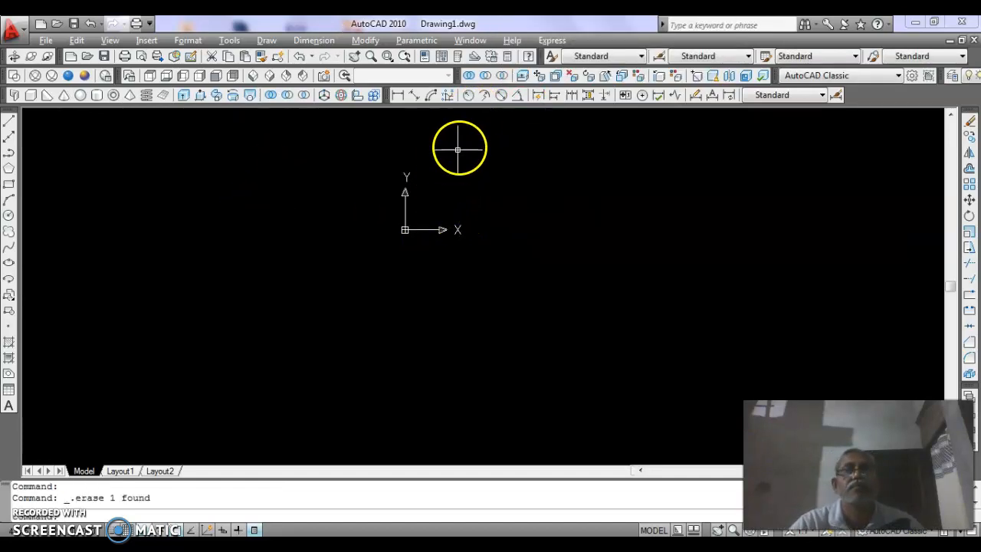
Step: Start a new line profile in the empty drawing with a 2.5-unit segment to the right and a 27-unit segment down
scroll(469, 152, "up", 3)
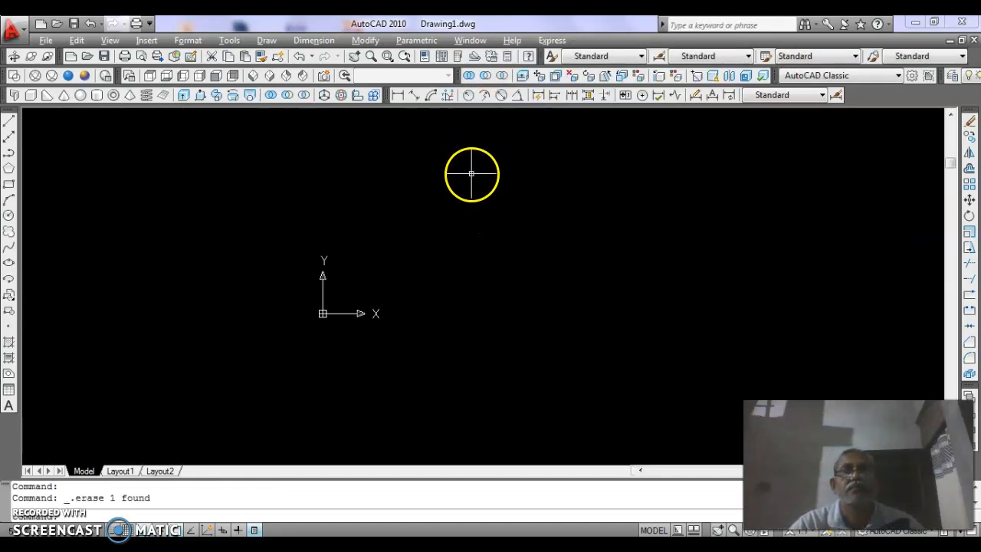
scroll(471, 174, "up", 2)
scroll(108, 406, "down", 4)
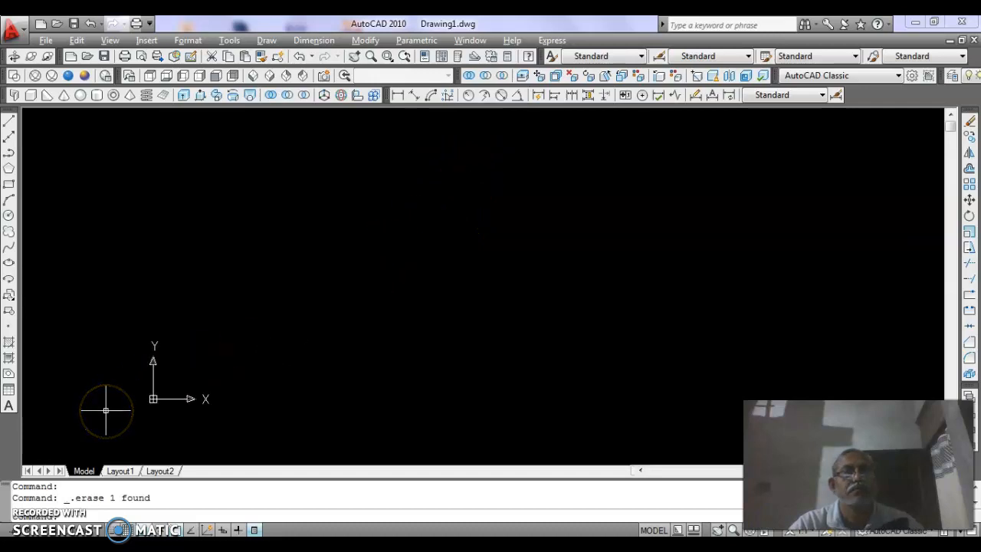
left_click(7, 123)
left_click(241, 247)
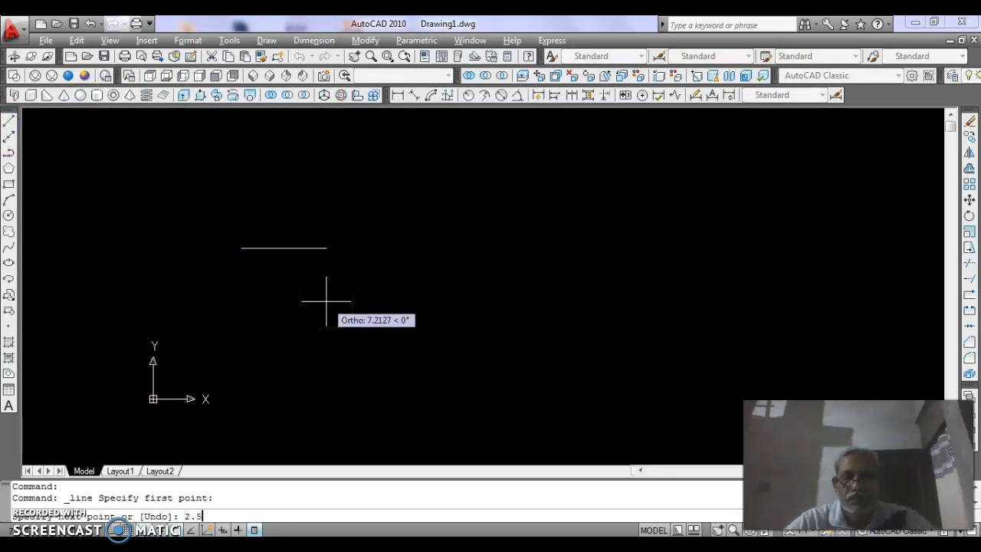
type("2.5")
key("Return")
type("2")
key("Return")
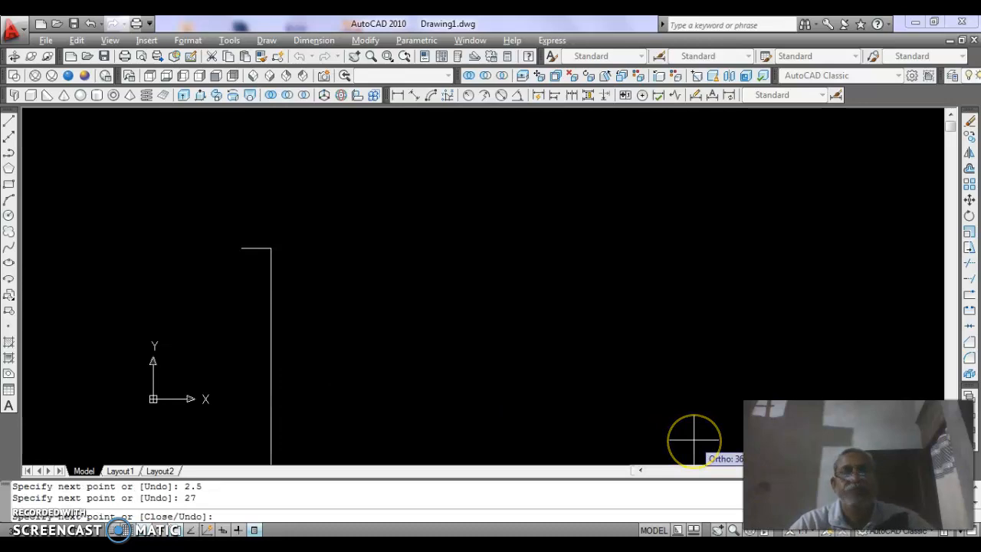
Step: Complete the profile with segments 75 units to the right, 27 units up and 2.5 units to the right
key("Return")
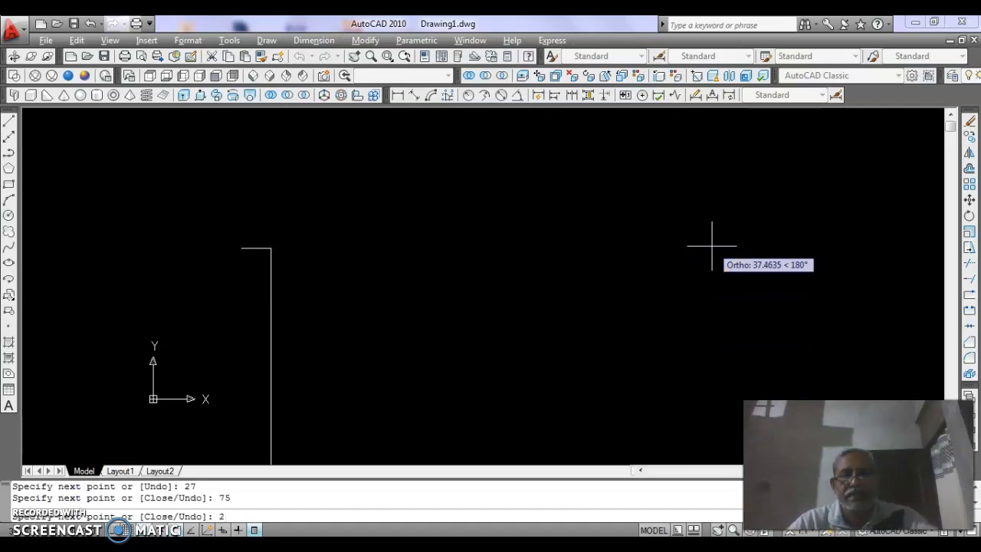
key("Return")
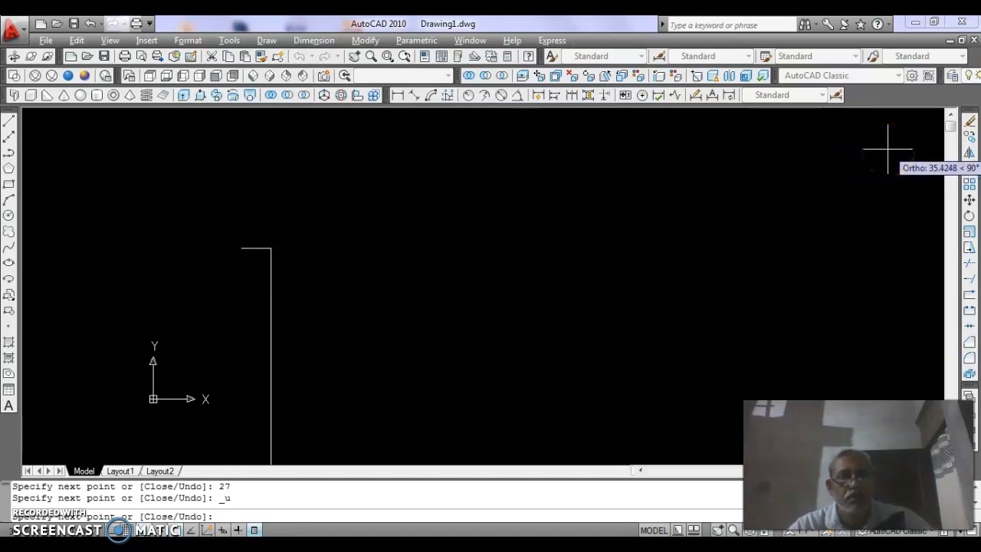
key("Return")
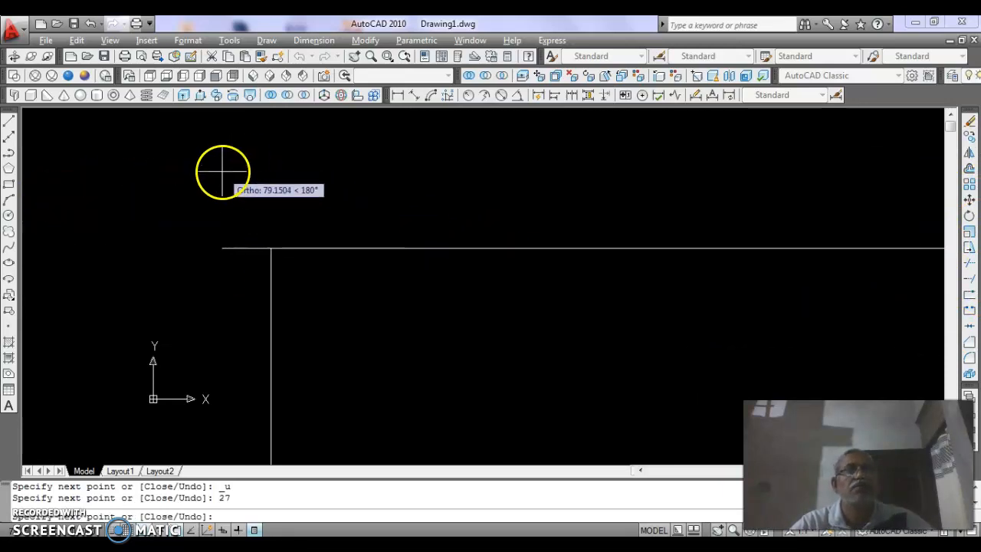
scroll(222, 172, "down", 2)
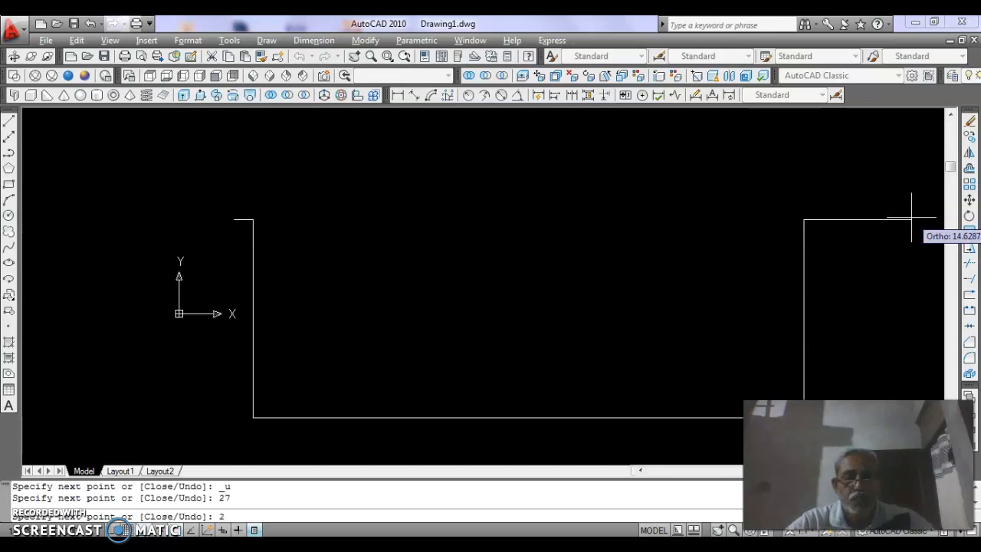
key("Return")
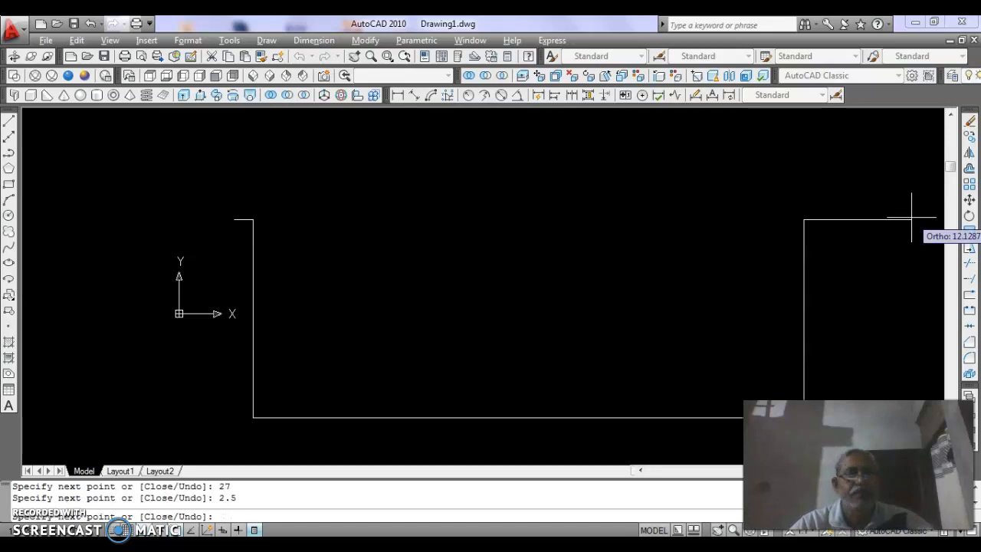
key("Escape")
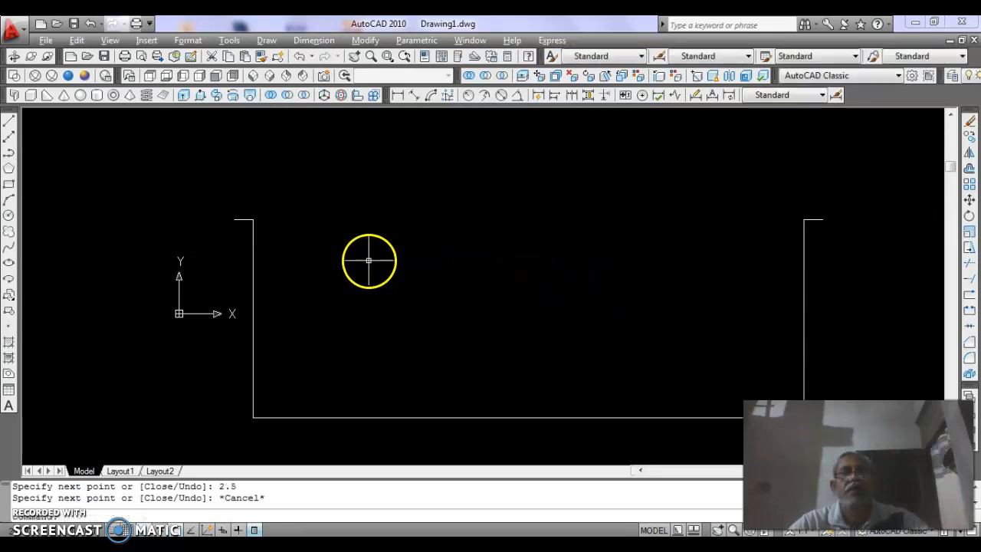
Step: Stretch the profile's lower-left corner 5 units to the right to slope the left wall inward
scroll(370, 262, "down", 2)
middle_click_drag(525, 321, 382, 294)
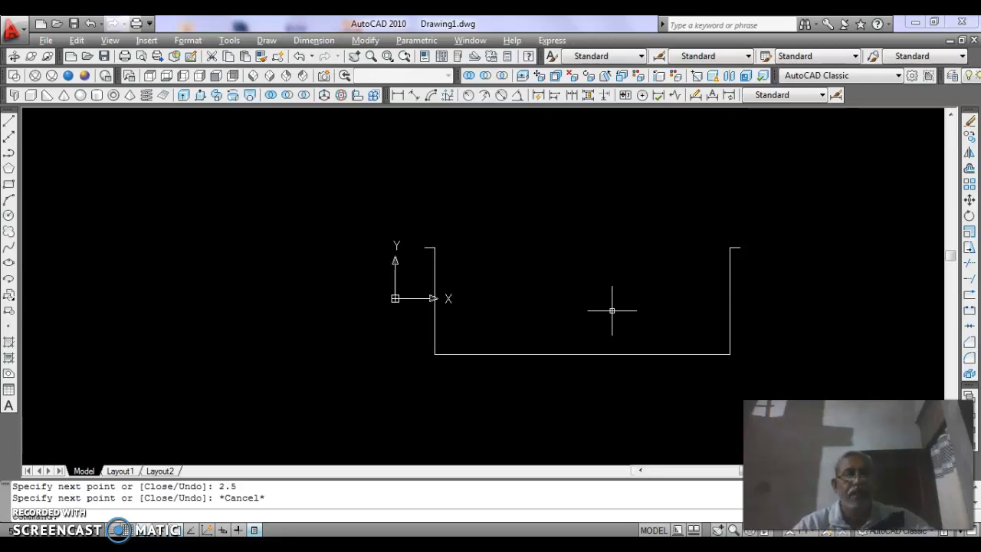
type("s")
key("Return")
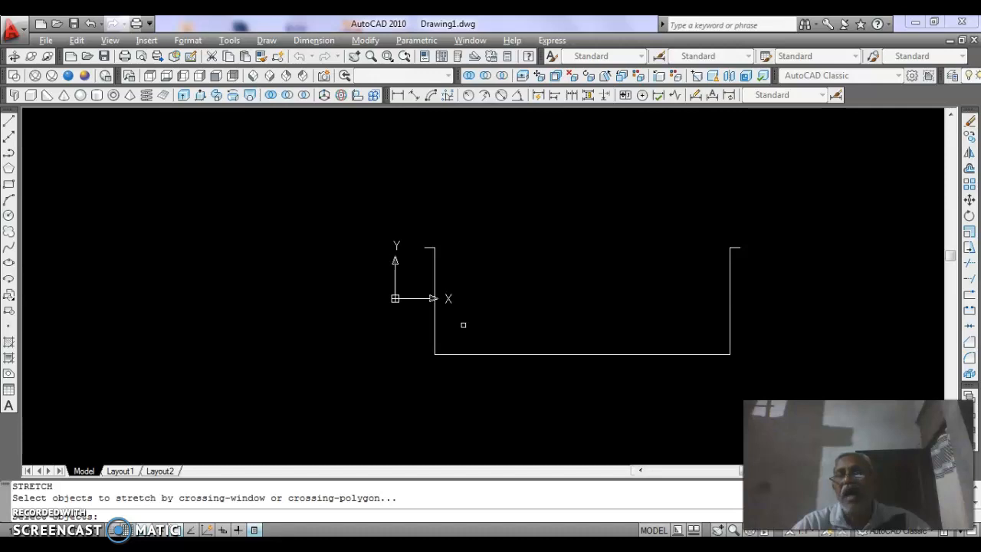
left_click(463, 325)
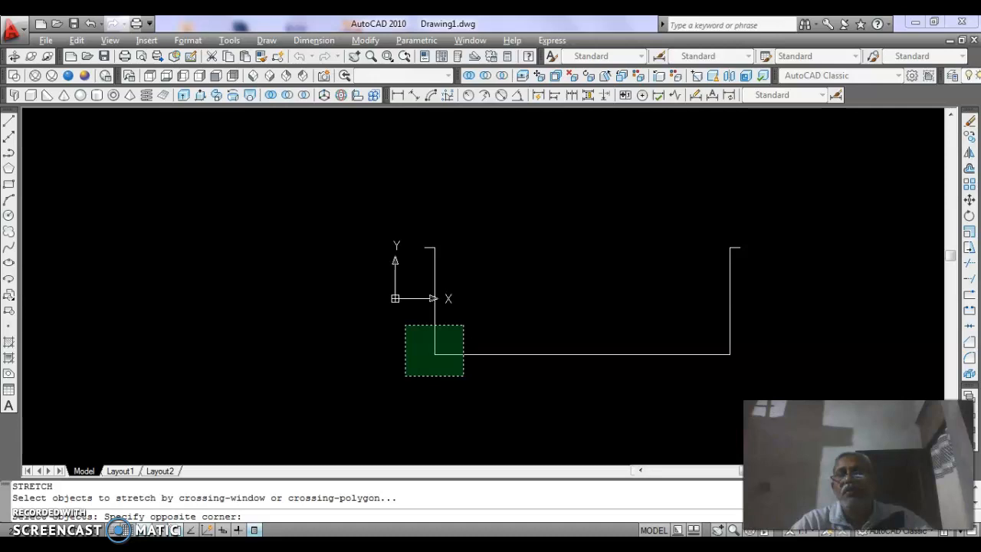
left_click(405, 376)
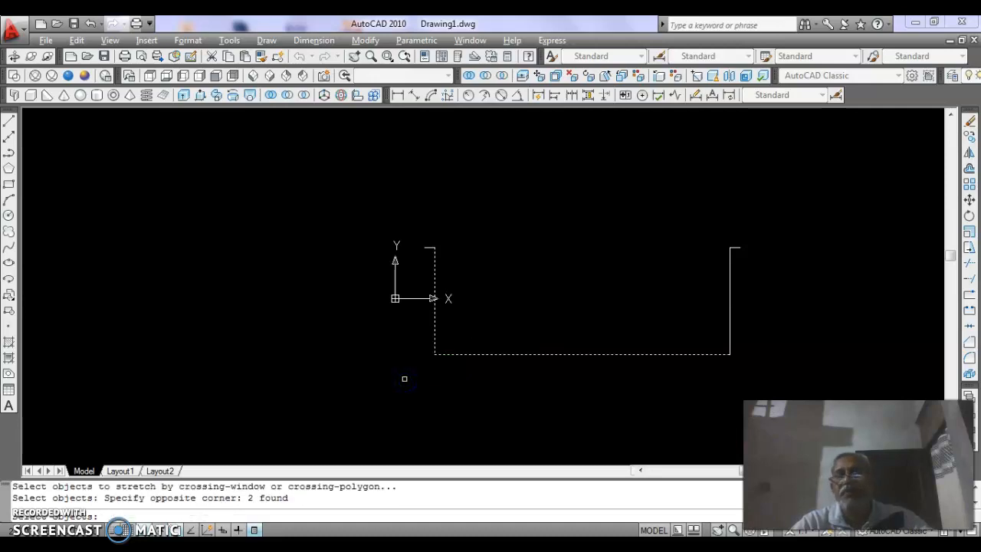
key("Return")
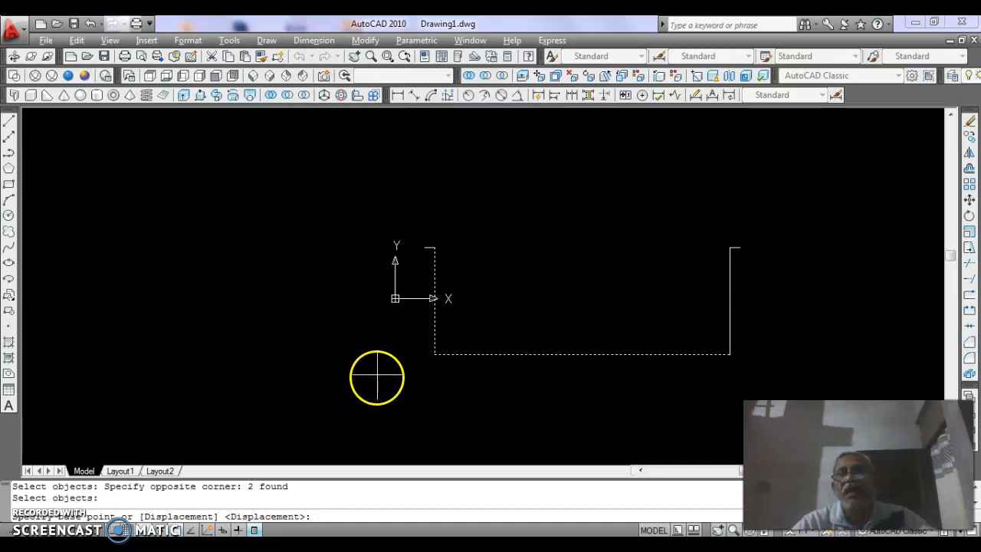
left_click(373, 383)
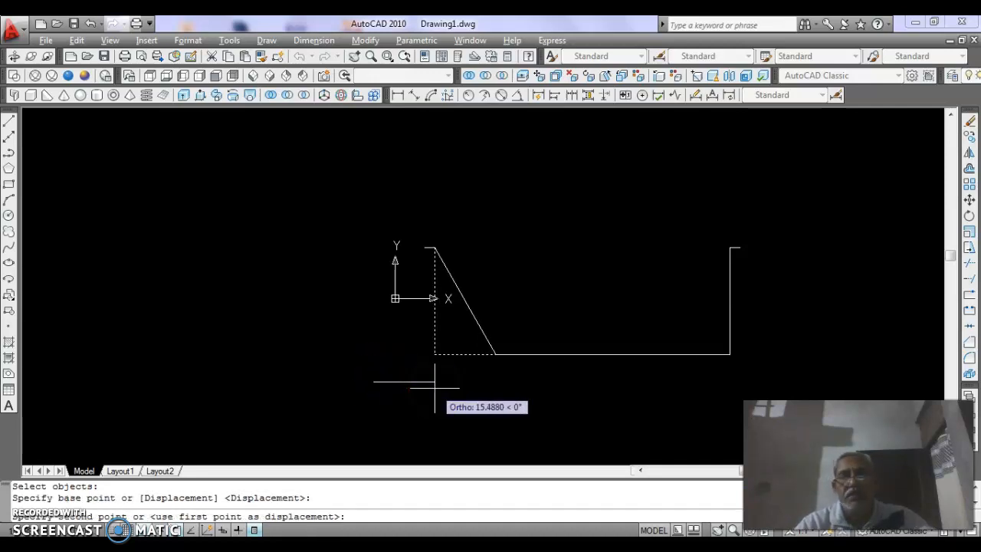
type("5")
key("Return")
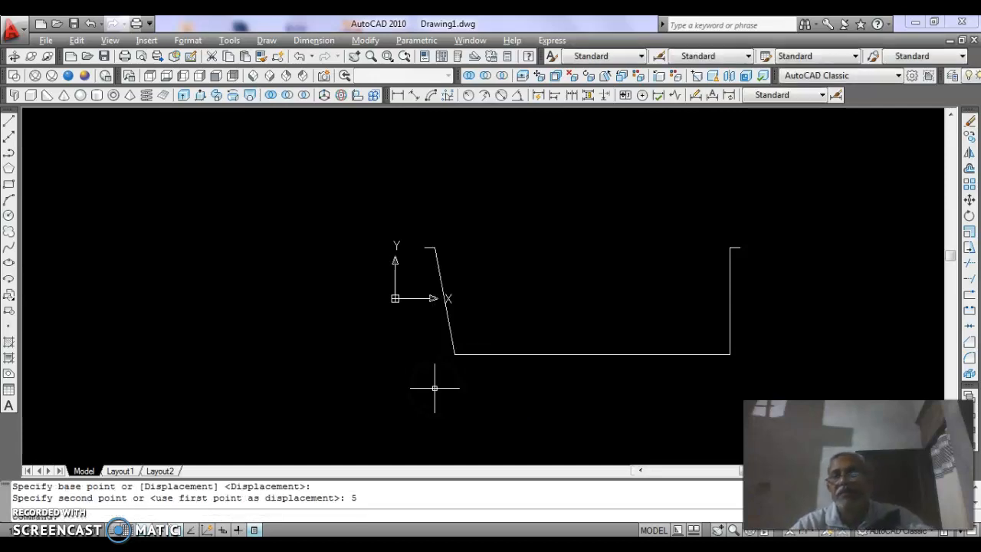
Step: Stretch the profile's lower-right corner 5 units to the left to slope the right wall inward
type("s")
key("Return")
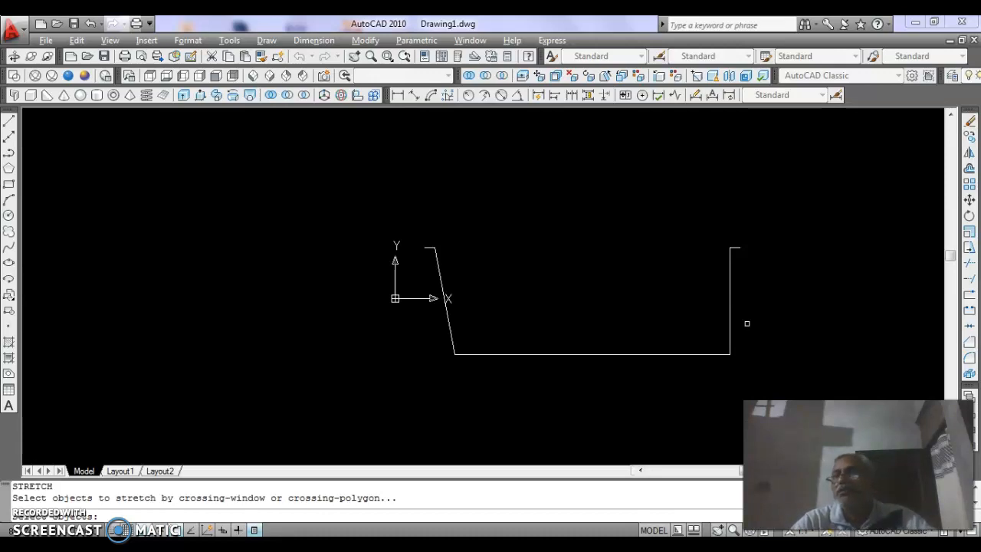
left_click_drag(746, 323, 700, 378)
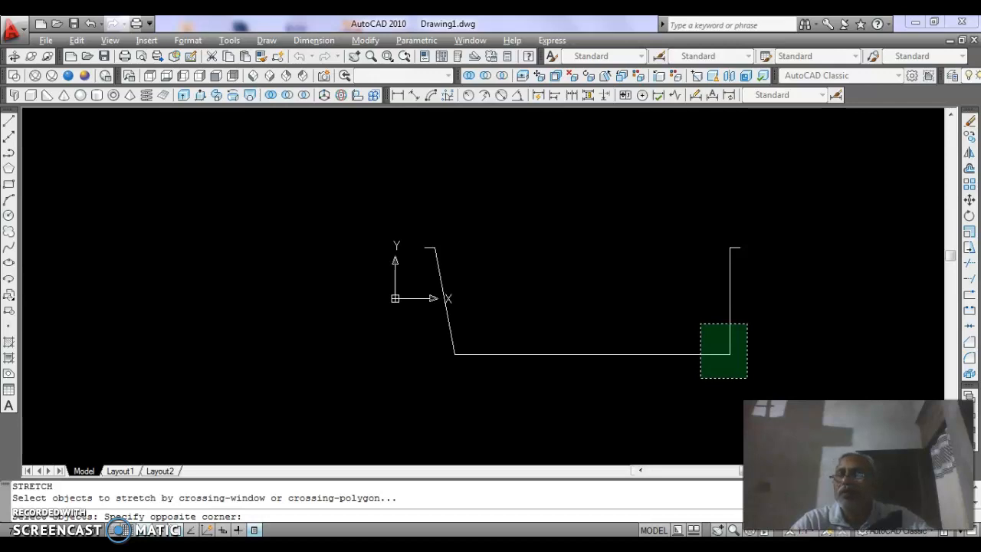
left_click_drag(700, 378, 700, 379)
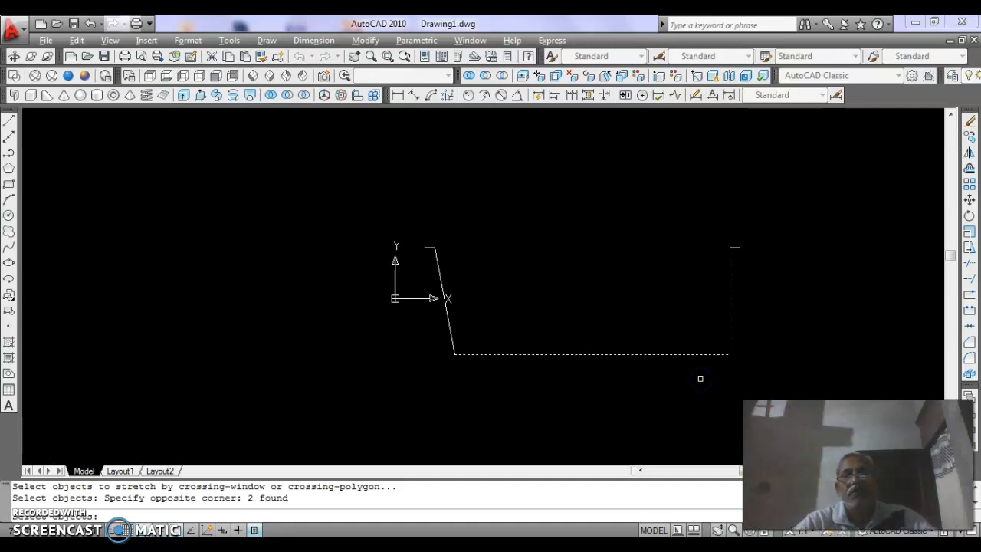
key("Return")
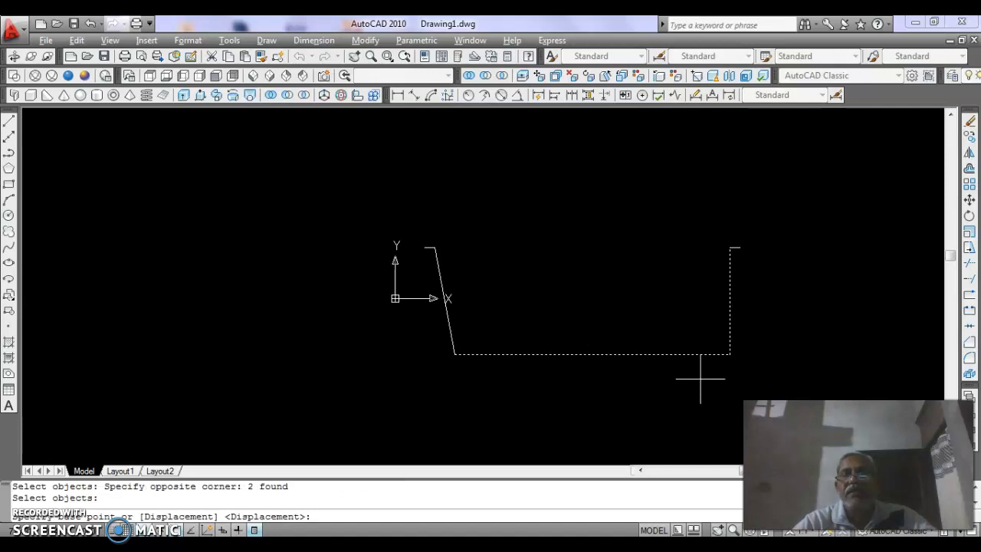
left_click(692, 385)
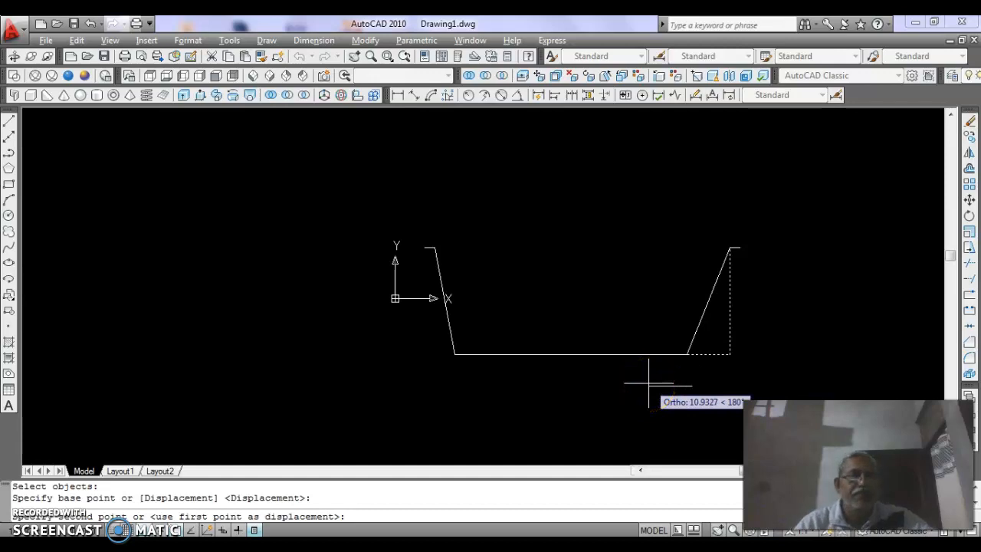
type("5")
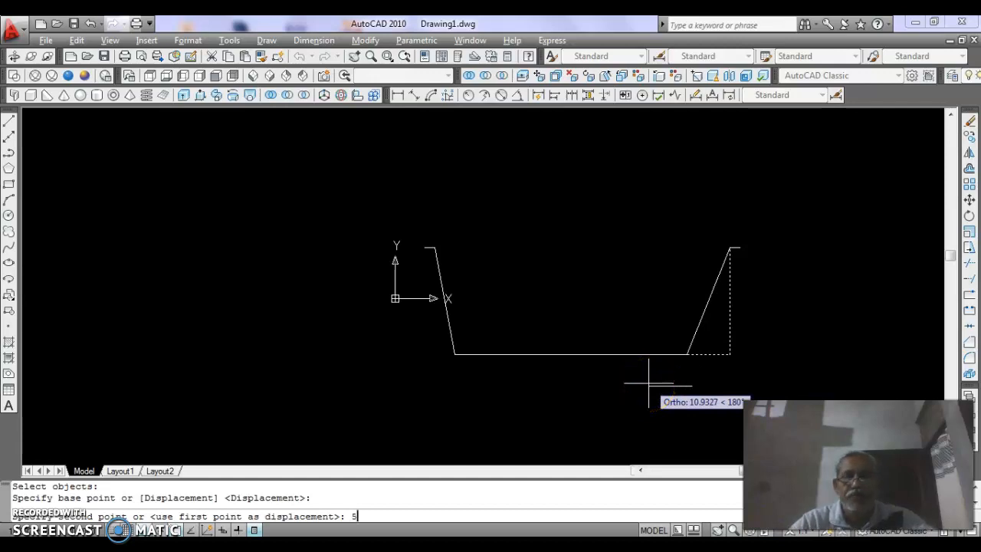
key("Return")
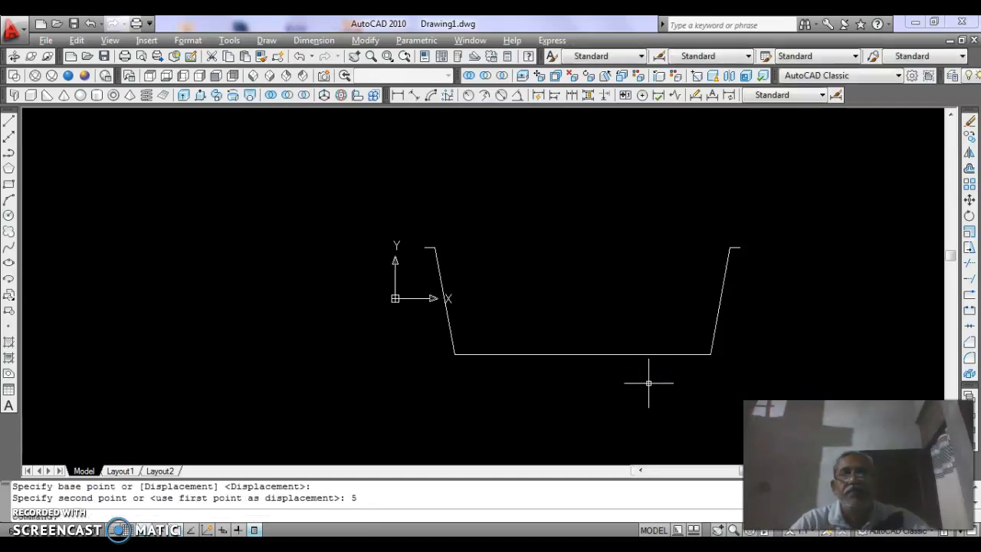
key("Escape")
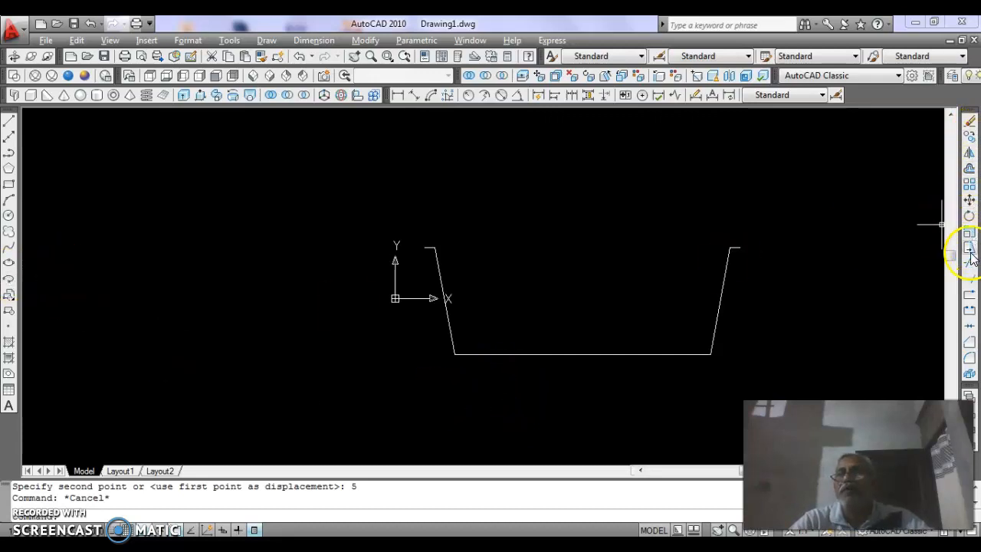
Step: Fillet the corner between the sloped left wall and the base with a radius of 5
left_click(969, 358)
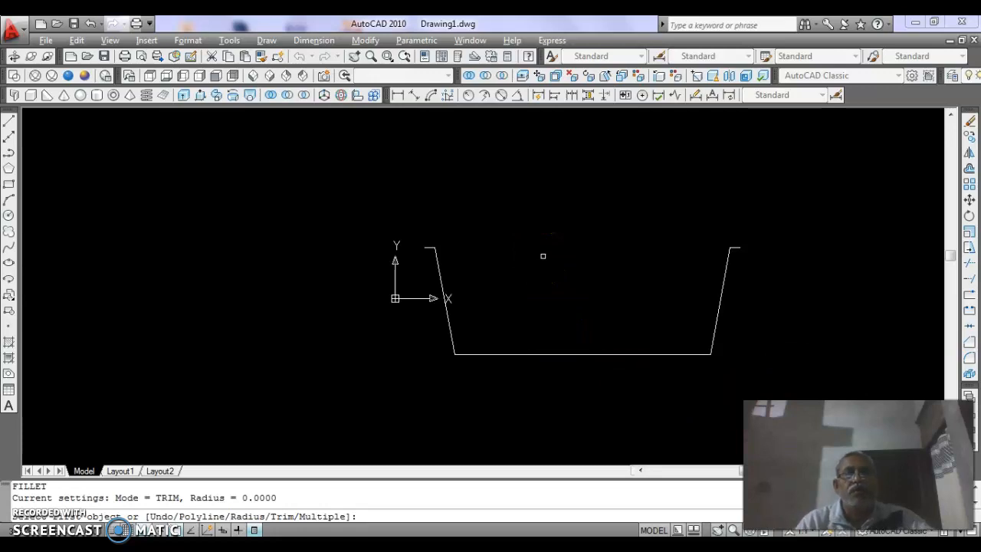
type("r")
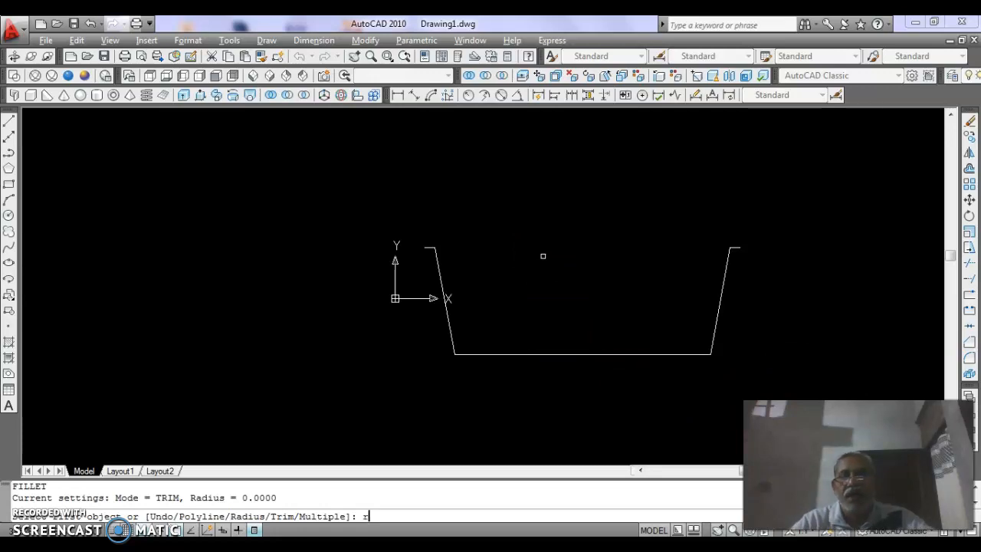
key("Return")
type("5")
key("Return")
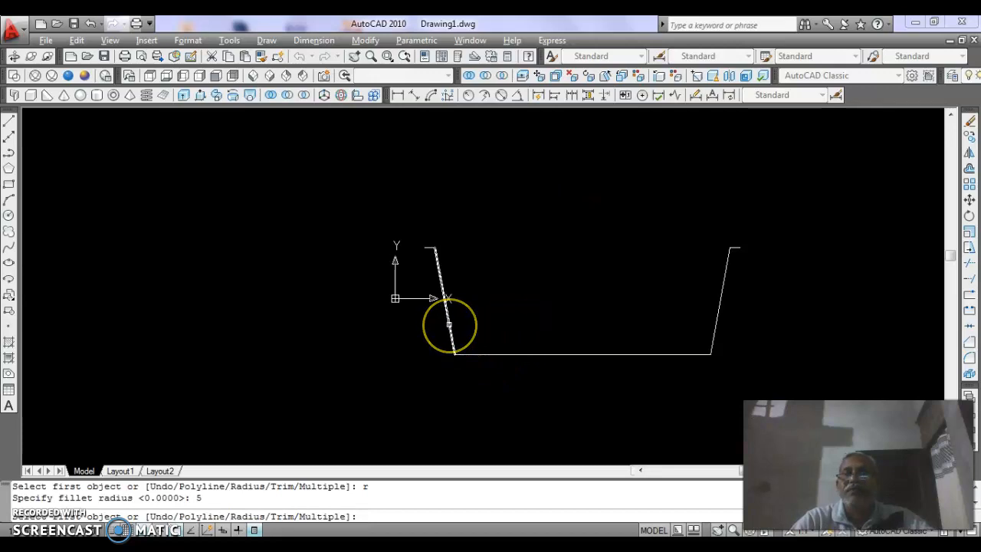
left_click(449, 325)
left_click(470, 354)
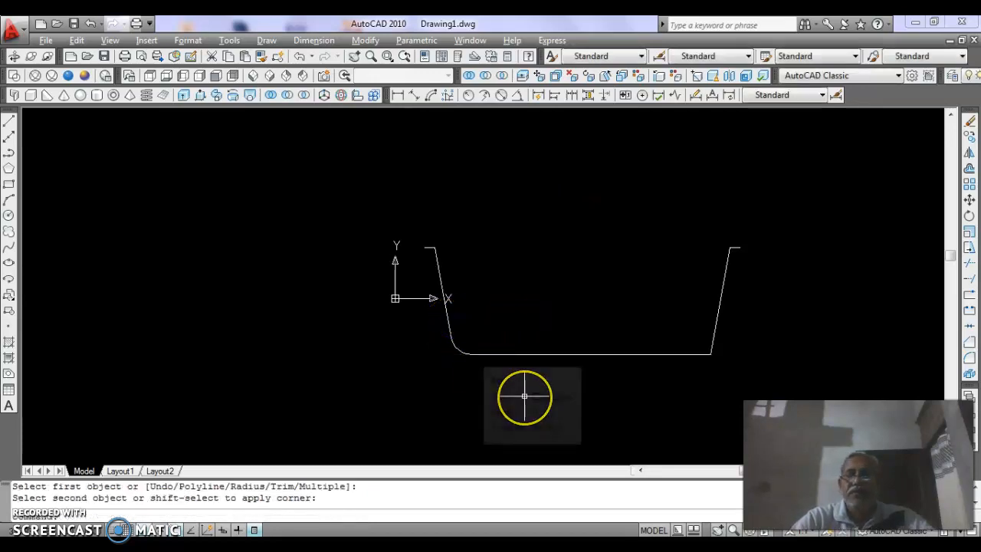
Step: Fillet the corner between the base and the sloped right wall with the same radius
key("Return")
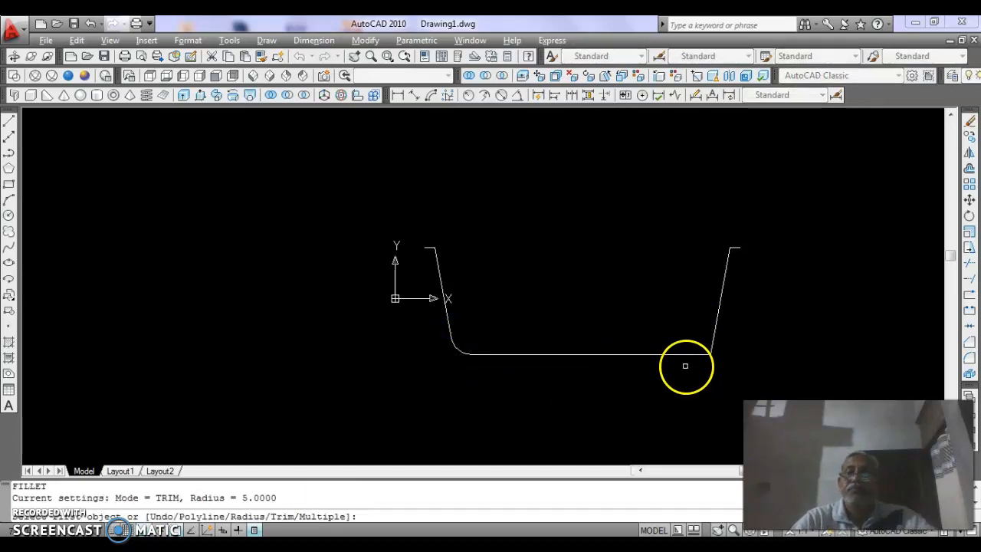
left_click(676, 355)
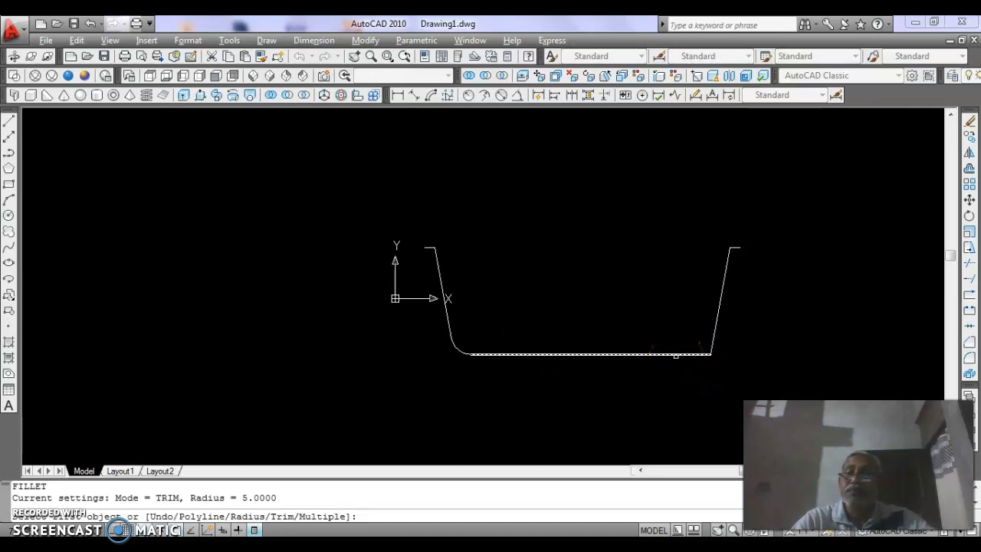
left_click(717, 318)
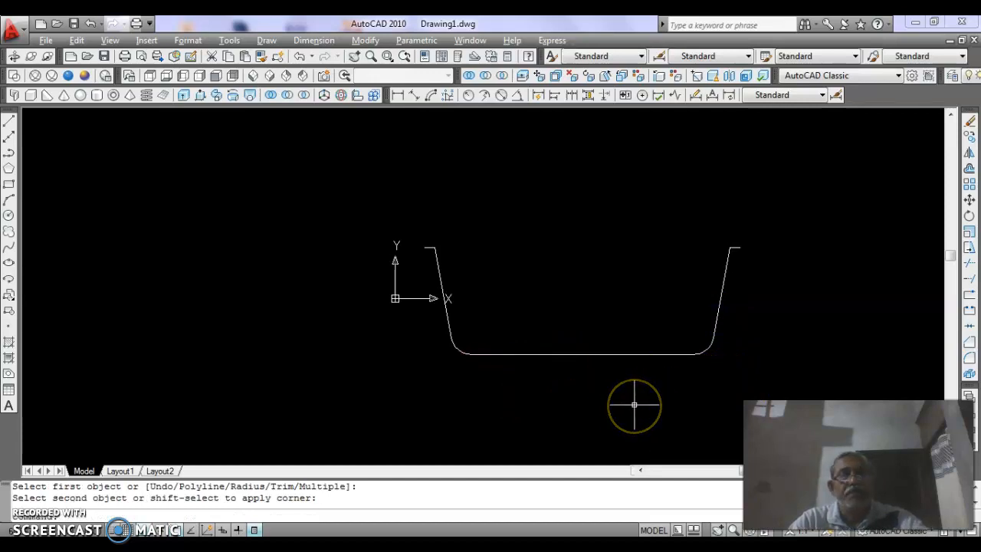
key("Escape")
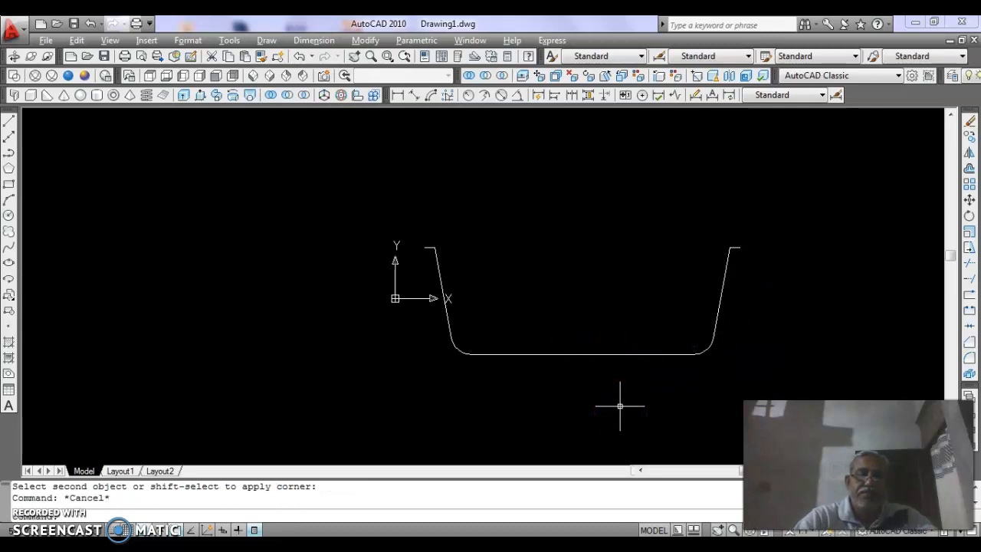
Step: Start Polyline Edit on the short upper-left rim line and convert it into a polyline
type("pe")
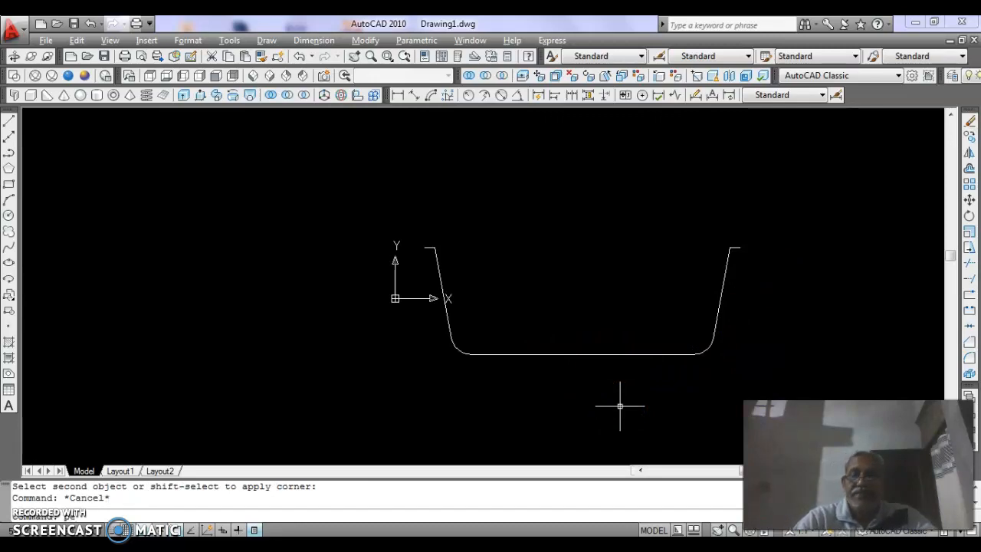
key("Return")
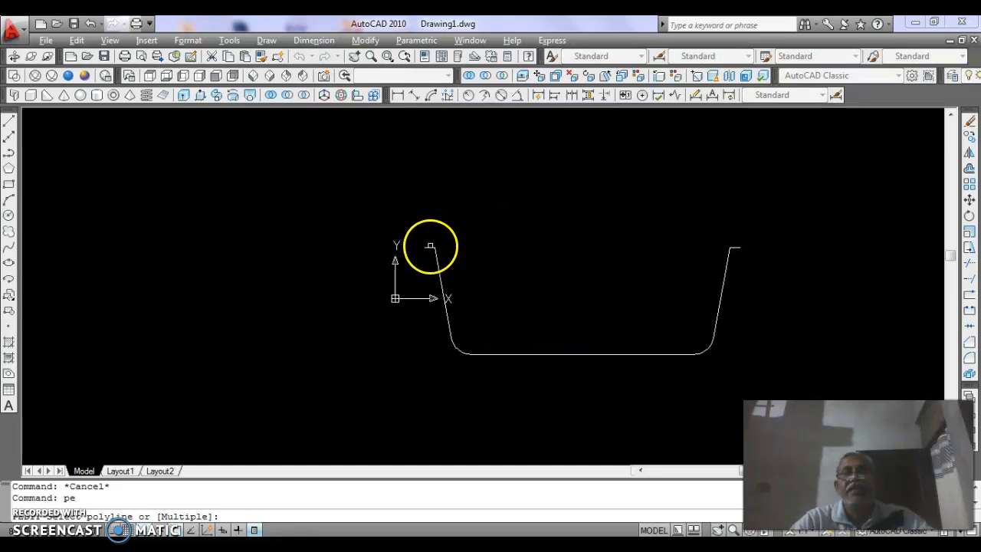
left_click(430, 246)
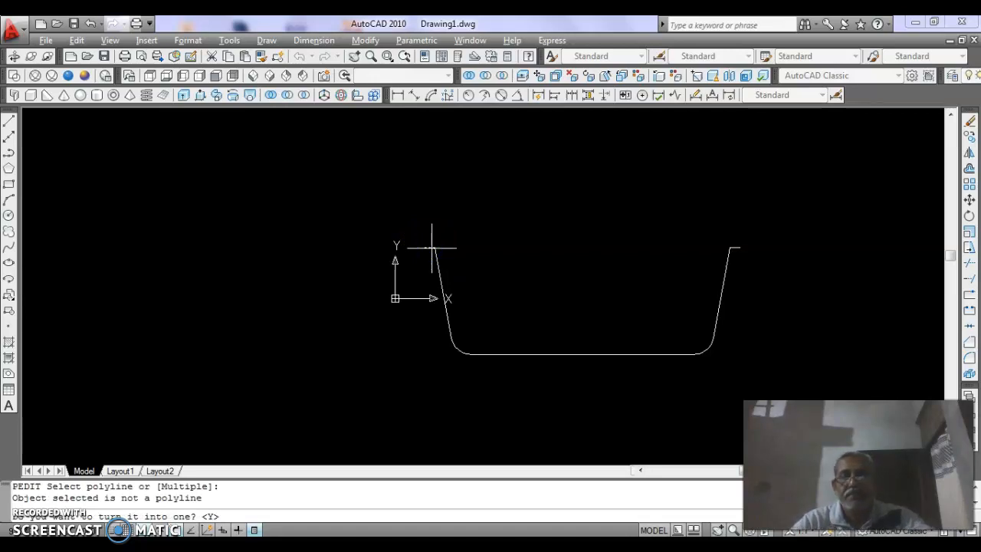
type("y")
key("Return")
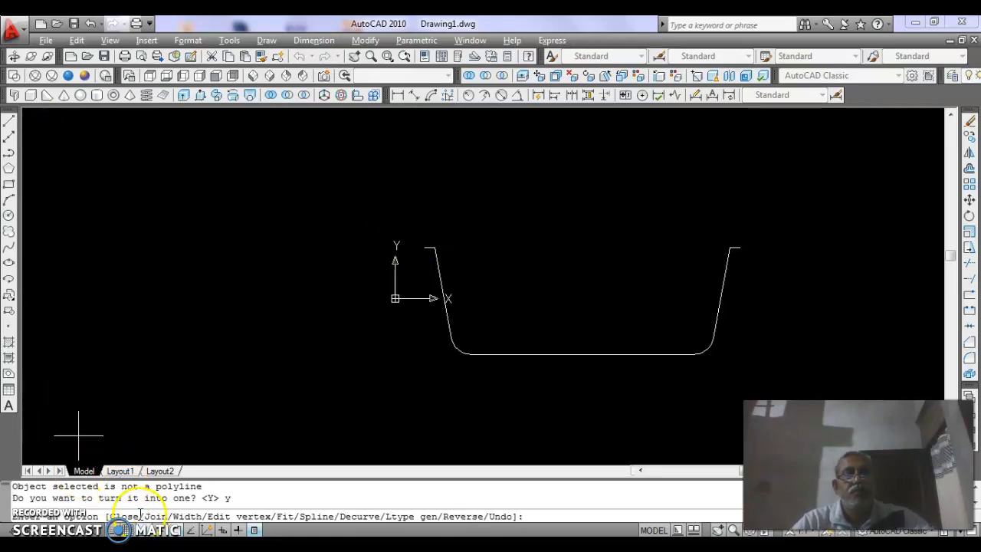
left_click(294, 448)
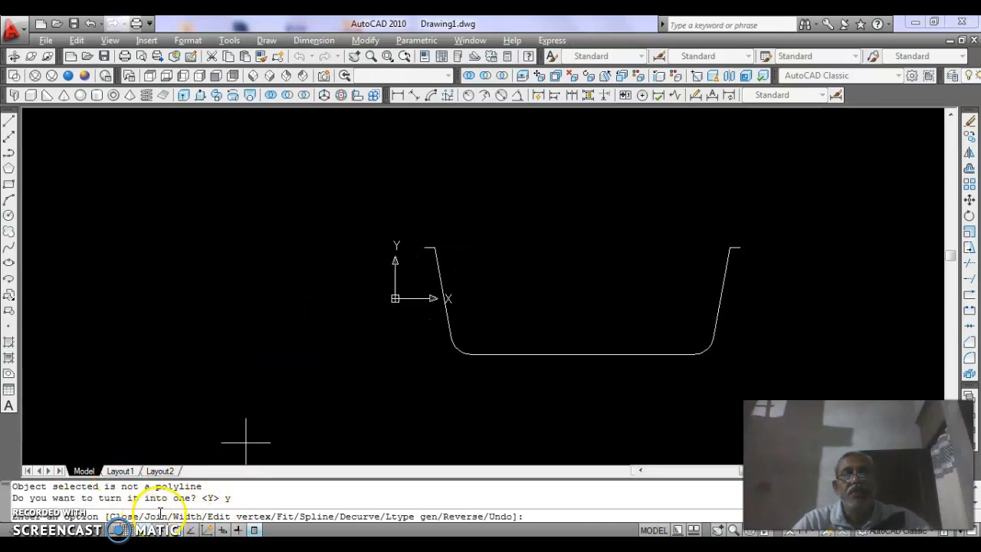
Step: Join all the remaining profile lines and fillet arcs to the rim polyline and end the polyline edit
type("j")
key("Return")
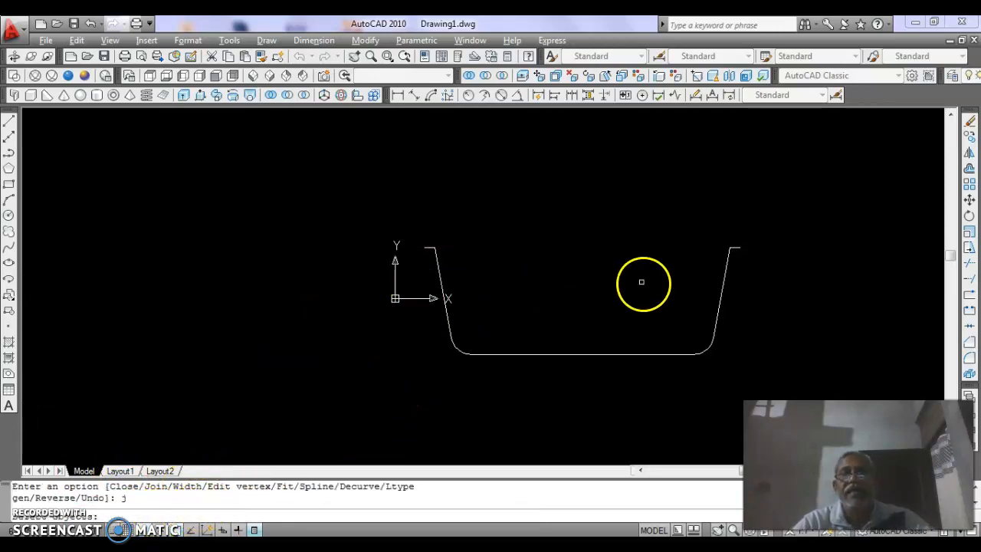
left_click(748, 239)
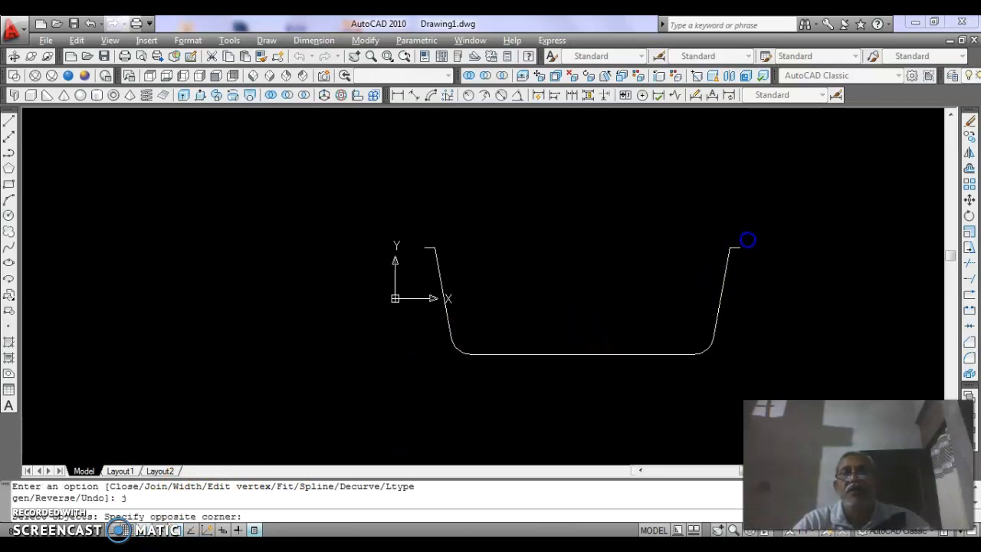
left_click(442, 386)
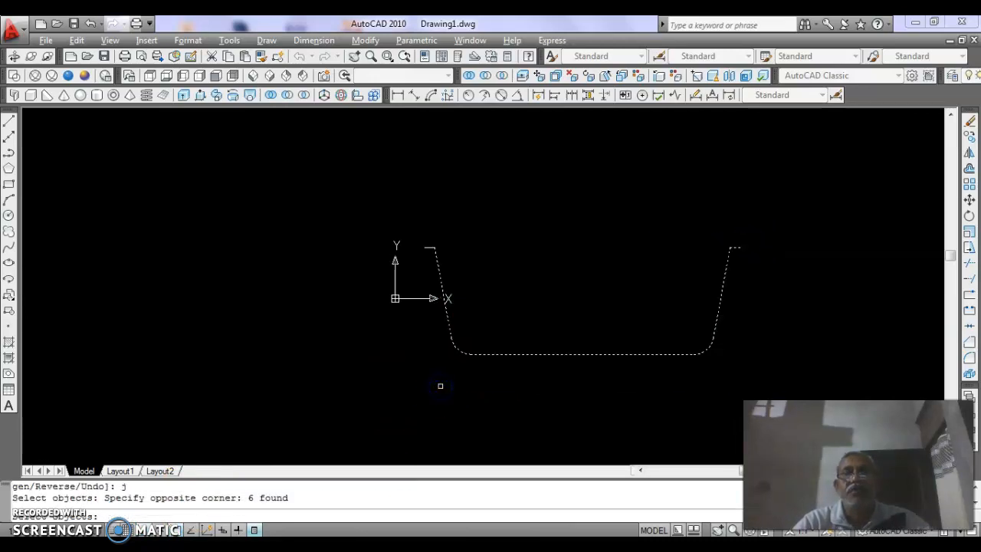
key("Return")
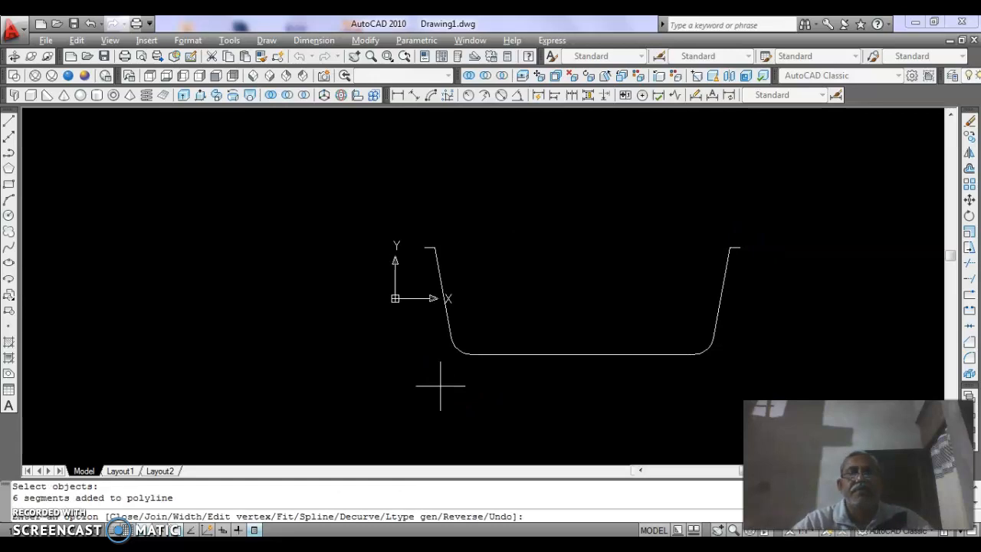
key("Return")
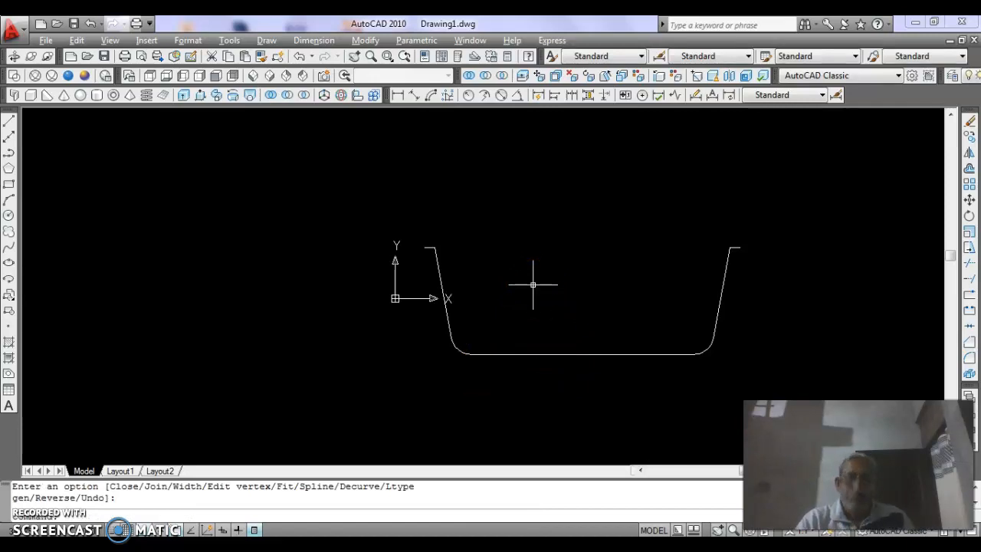
left_click(573, 354)
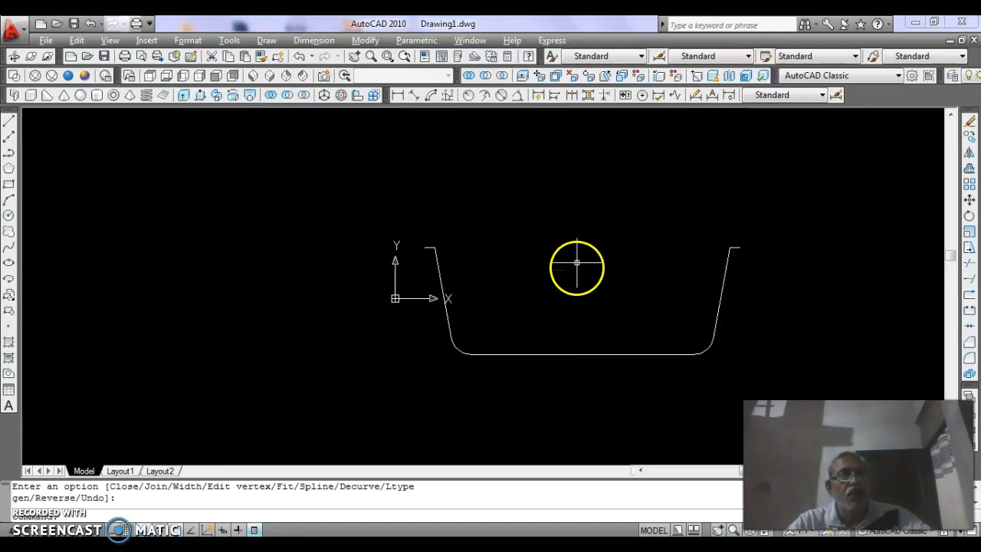
key("Escape")
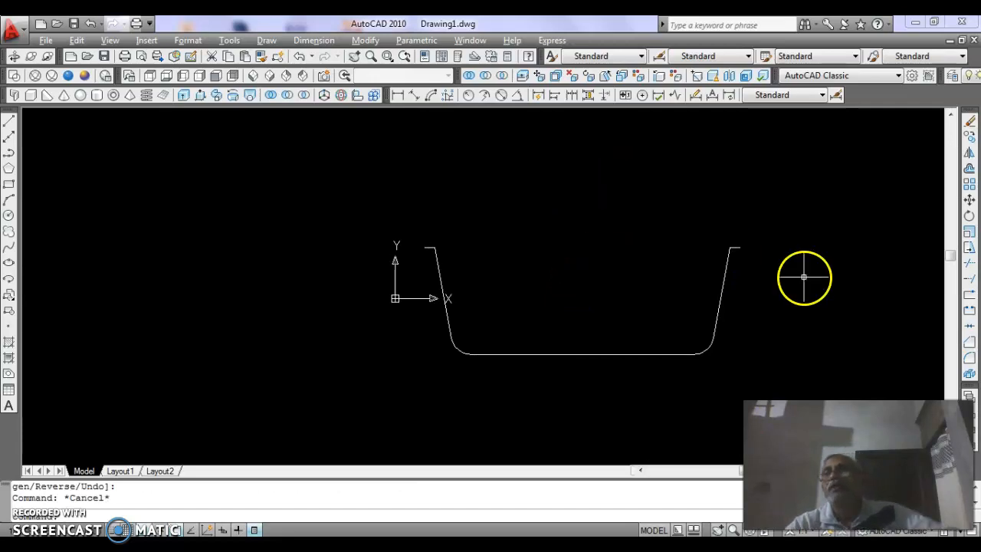
Step: Offset the joined channel profile outward by 1.5 to give it wall thickness
left_click(969, 172)
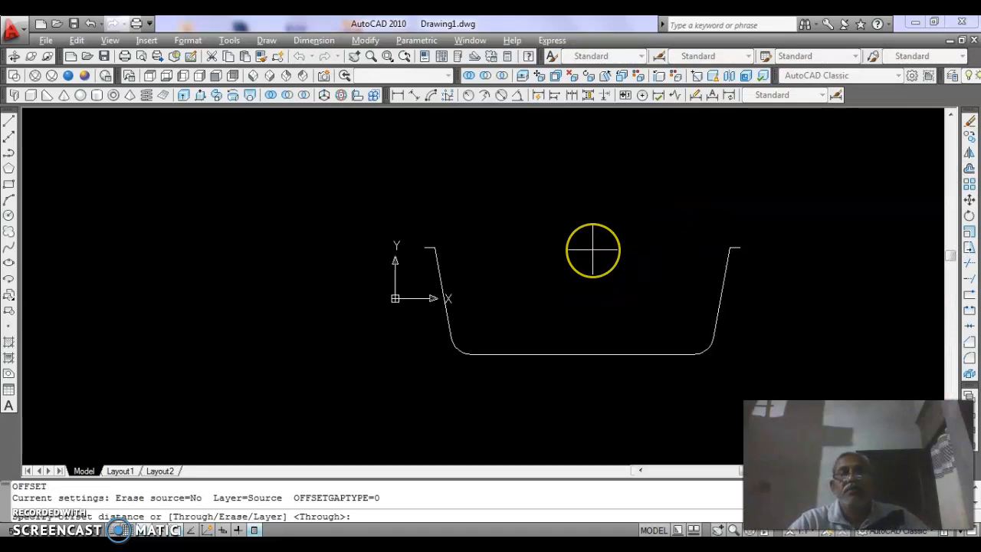
left_click(207, 530)
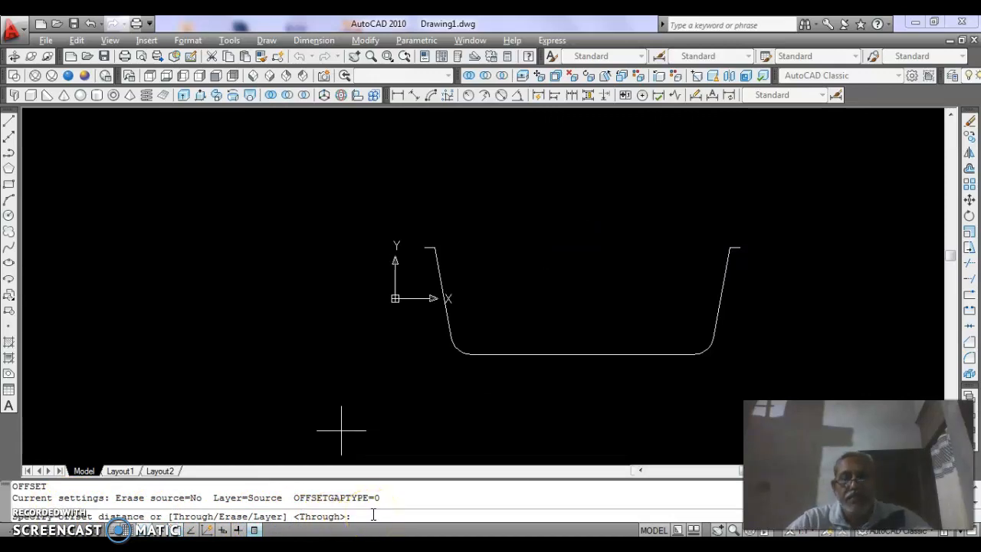
key("Return")
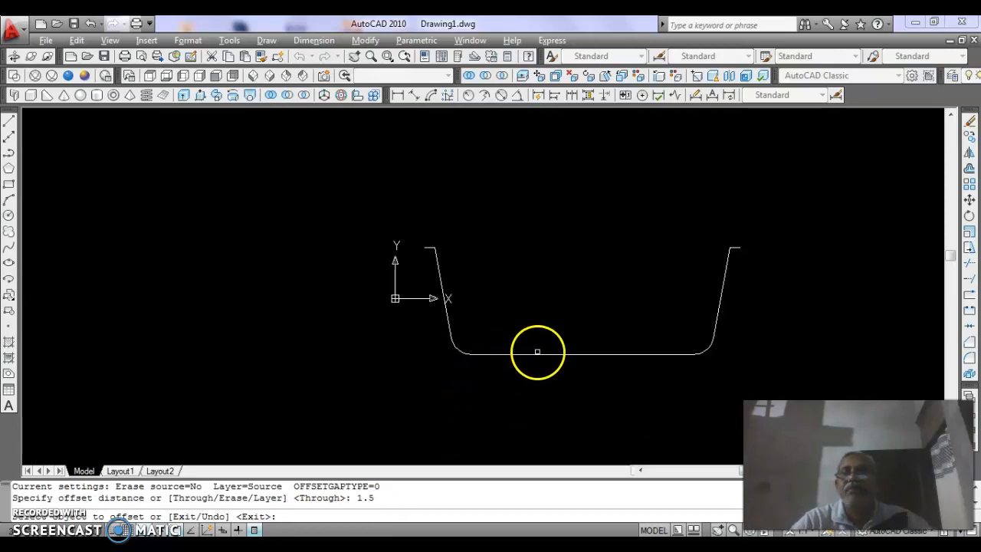
left_click(540, 354)
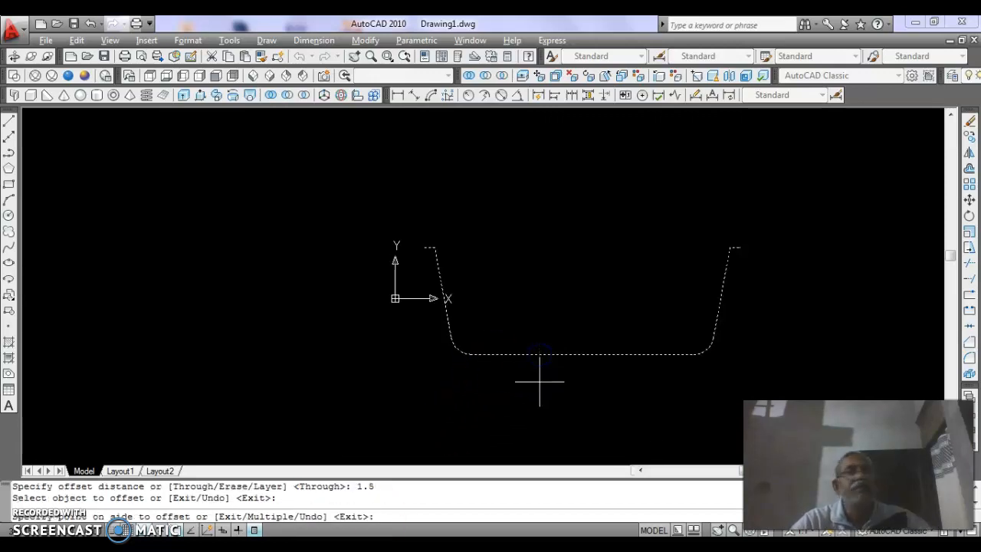
left_click(540, 383)
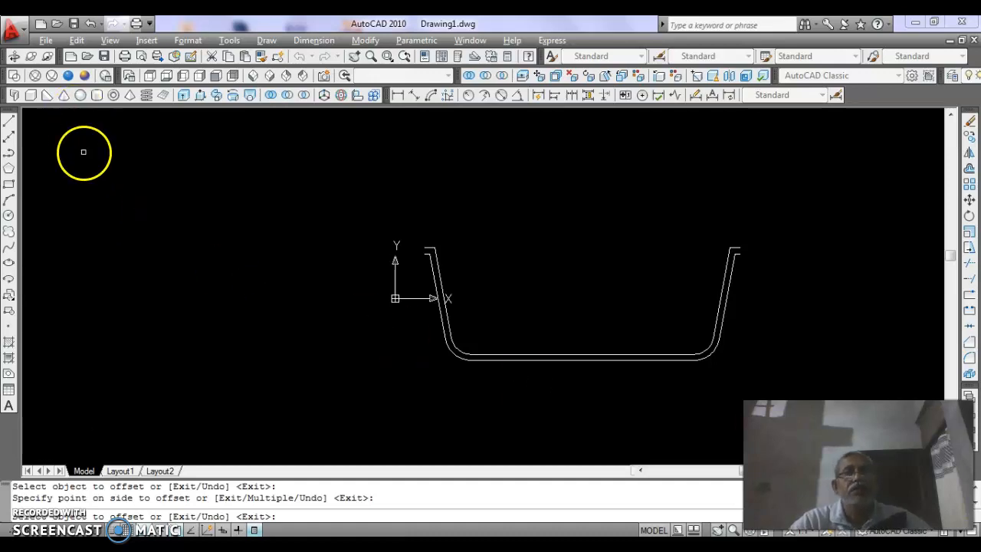
Step: Close the outer ends of both rims with short vertical lines between the inner and outer profiles
left_click(9, 121)
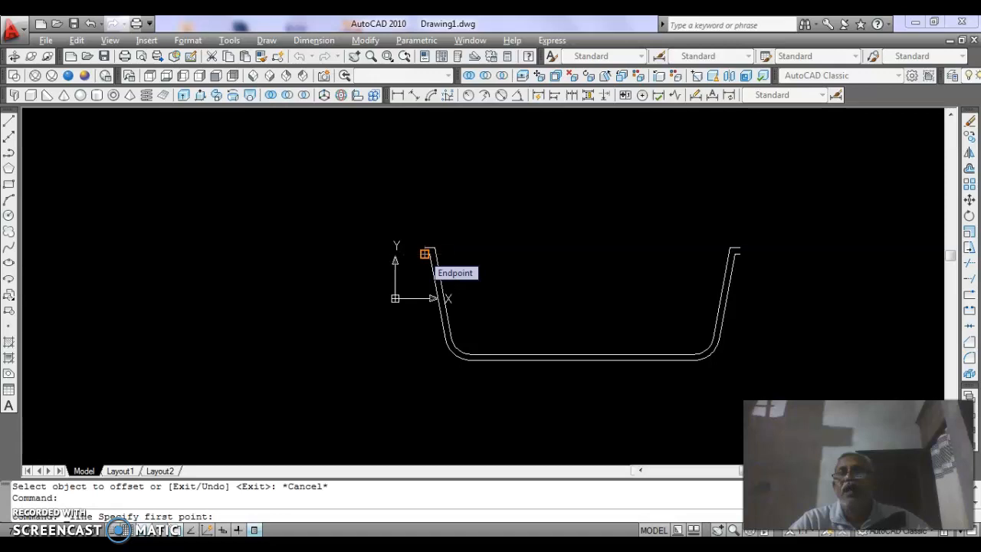
left_click(425, 252)
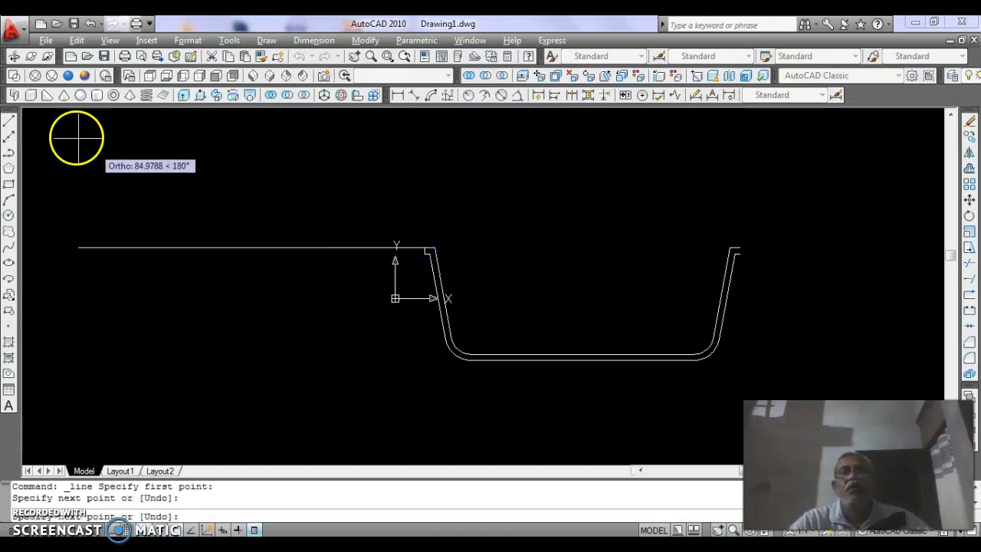
left_click(8, 120)
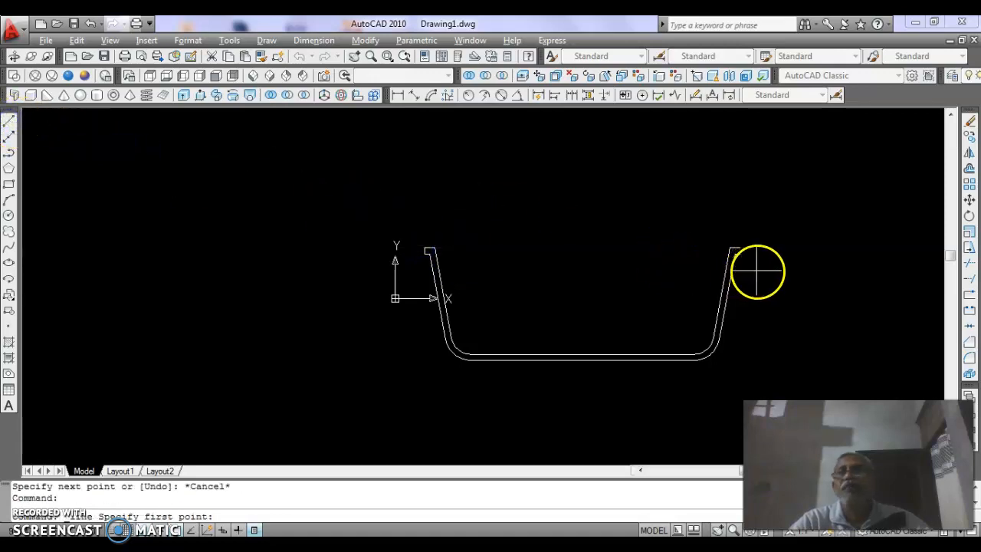
left_click(739, 254)
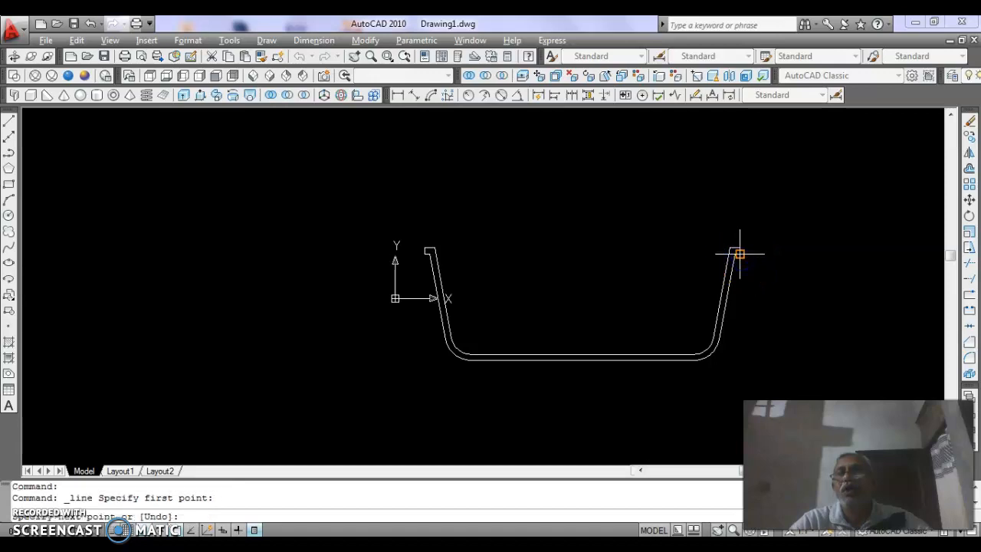
left_click(740, 247)
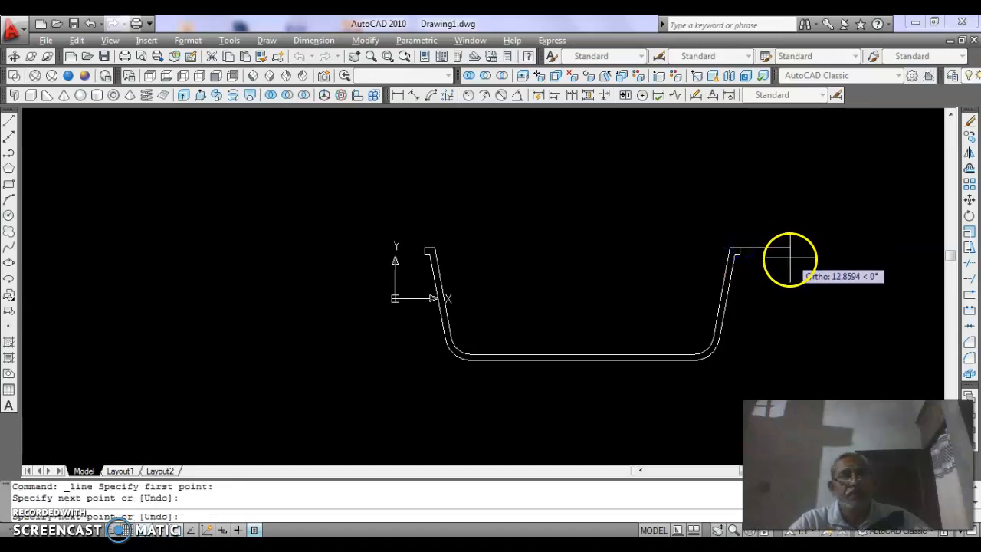
key("Escape")
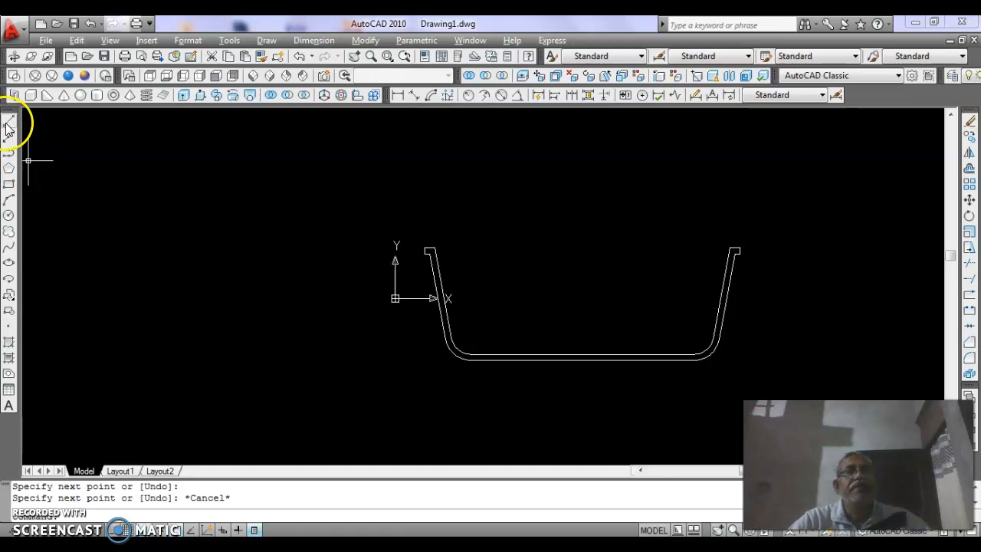
Step: Draw a horizontal line across the opening between the inner top corners of the two sloped walls
left_click(9, 122)
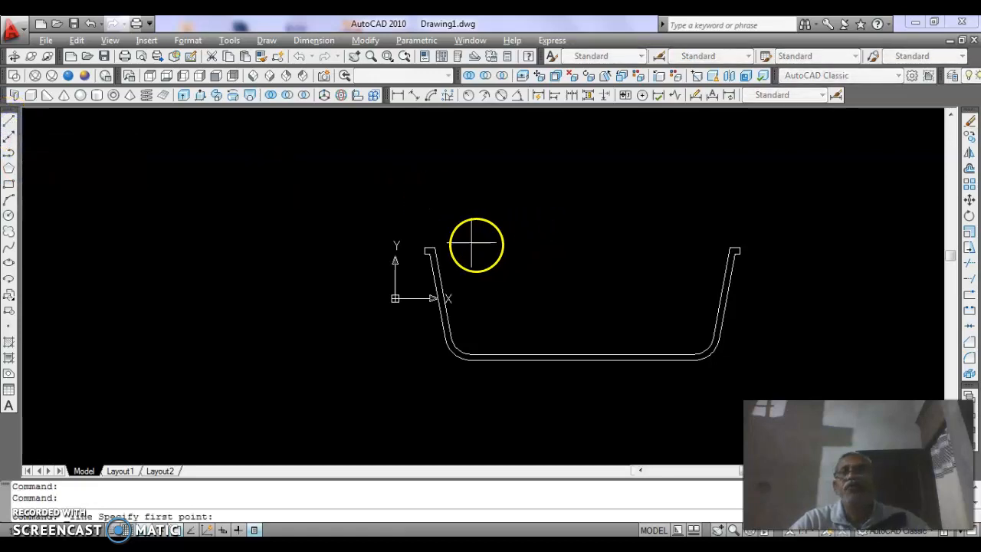
left_click(433, 247)
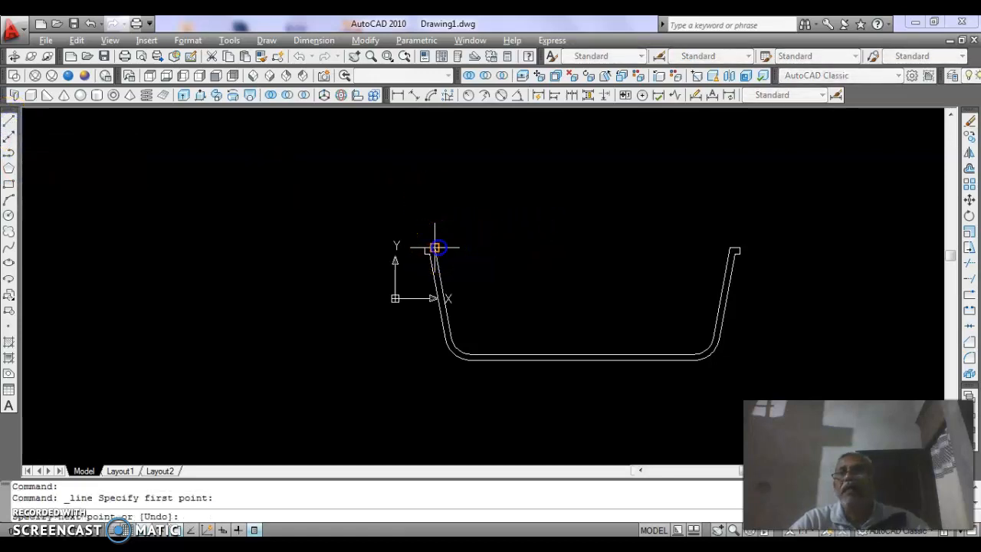
left_click(729, 247)
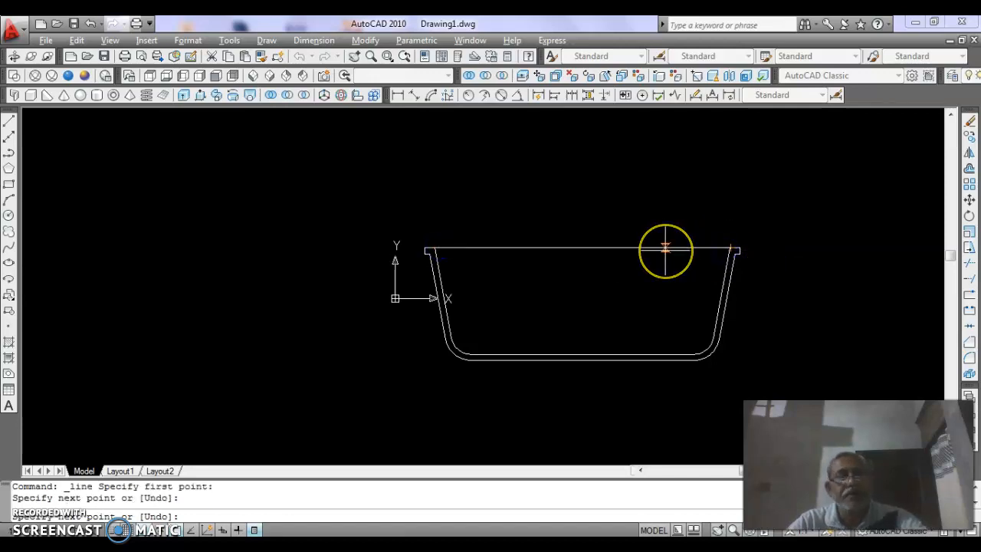
key("Escape")
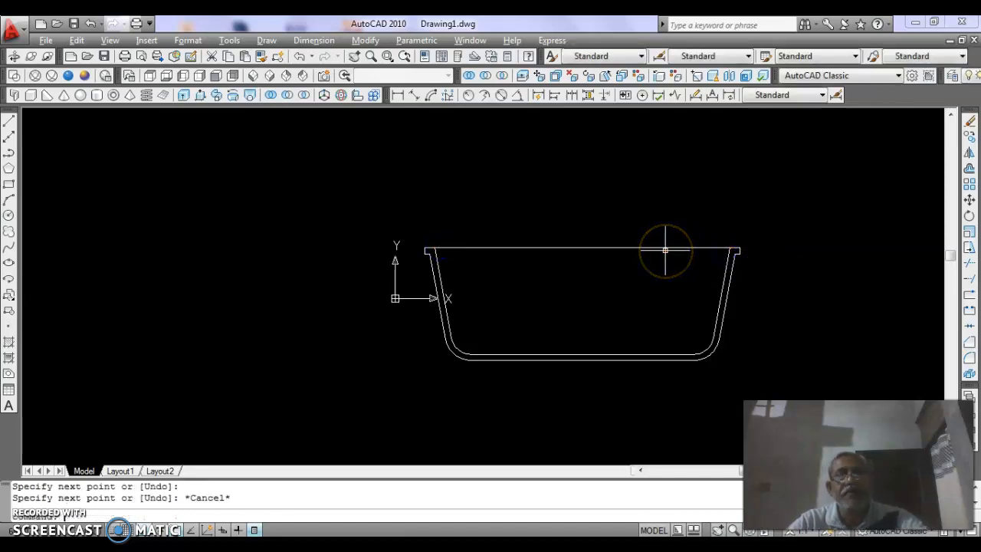
Step: Draw a 1.5 long vertical line downward from the midpoint of the outer base line
left_click(9, 121)
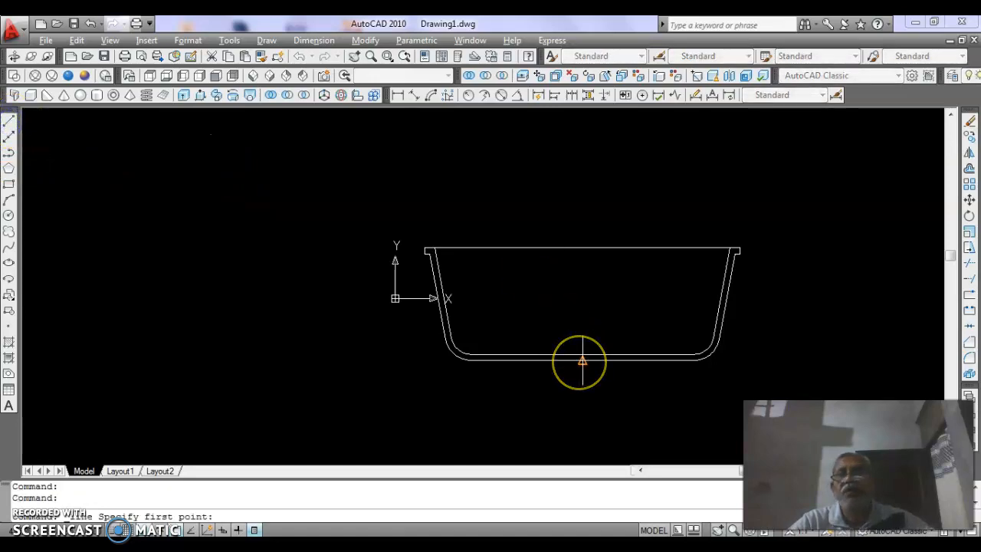
left_click(583, 361)
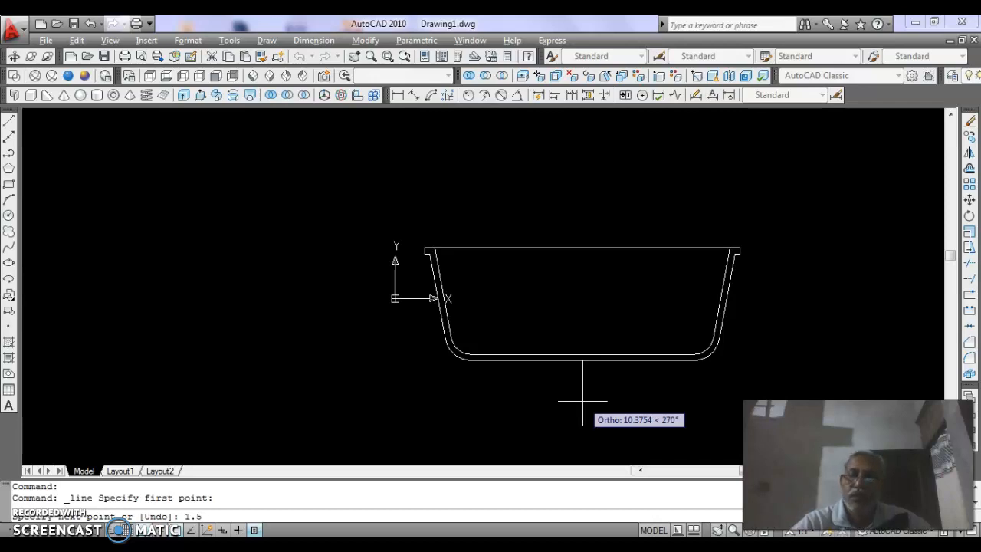
key("Return")
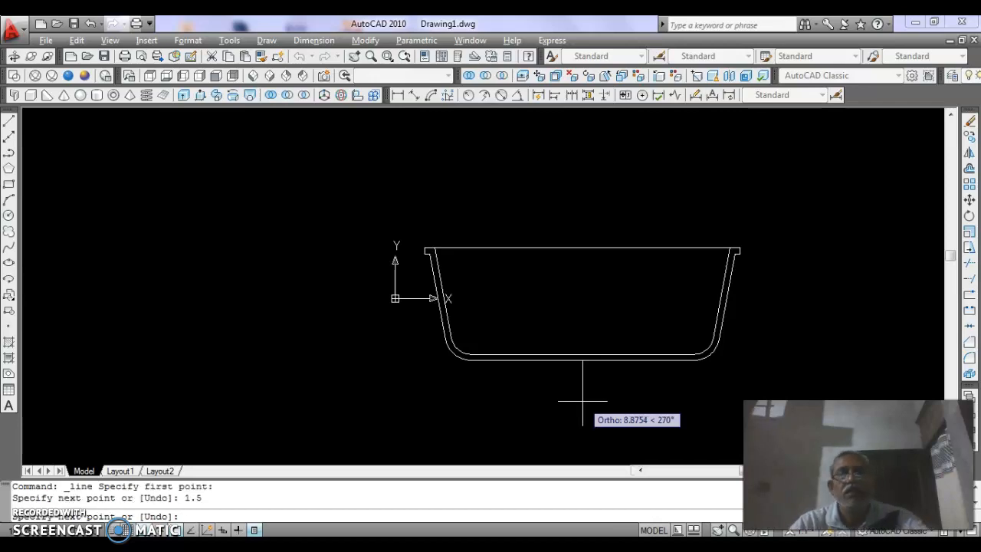
key("Escape")
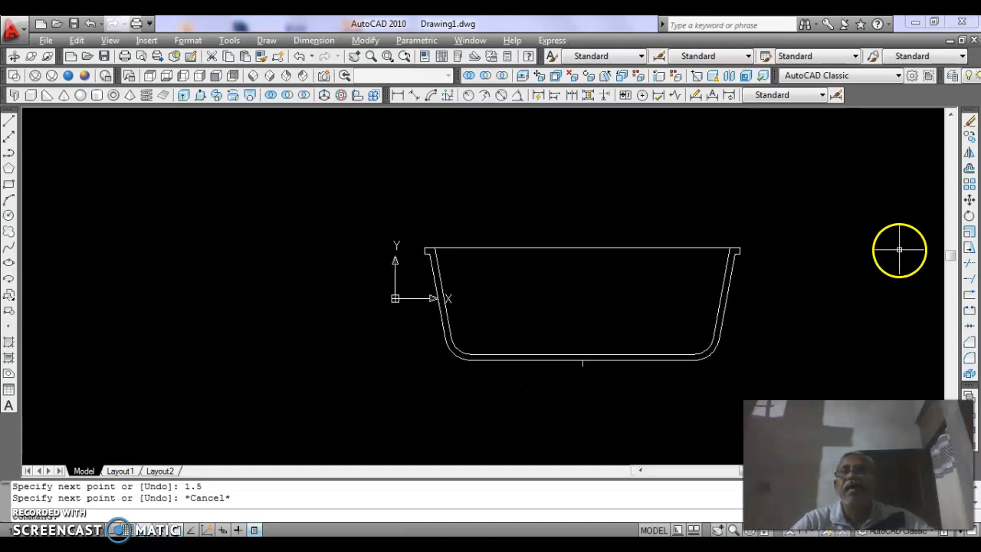
Step: Offset the short vertical line under the base by 23 to both sides
left_click(970, 170)
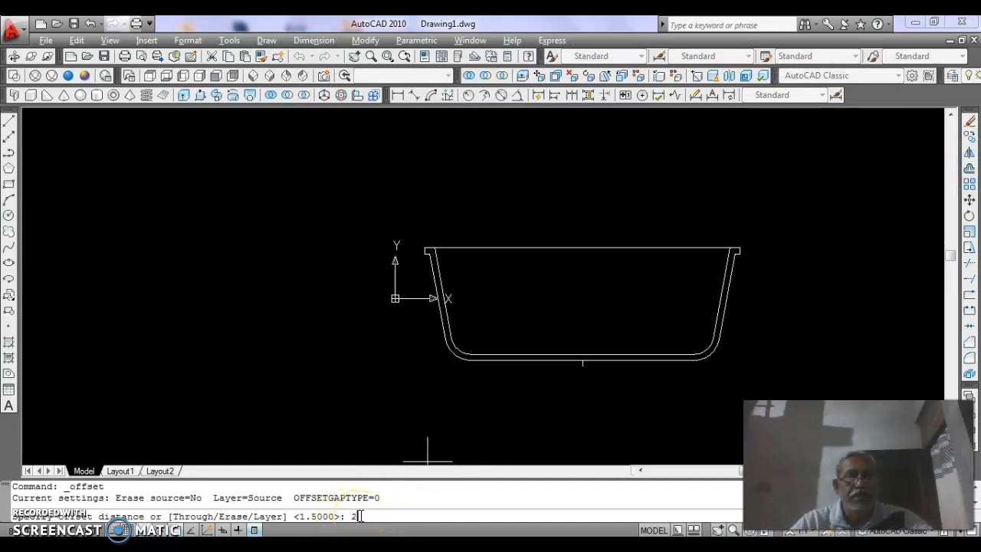
type("23")
key("Return")
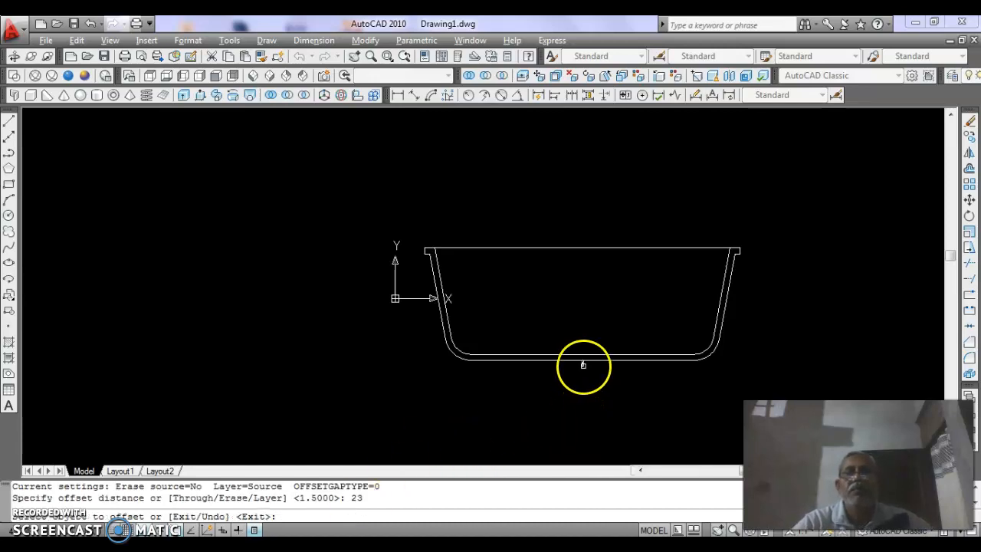
left_click(583, 365)
left_click(565, 372)
left_click(583, 366)
left_click(584, 369)
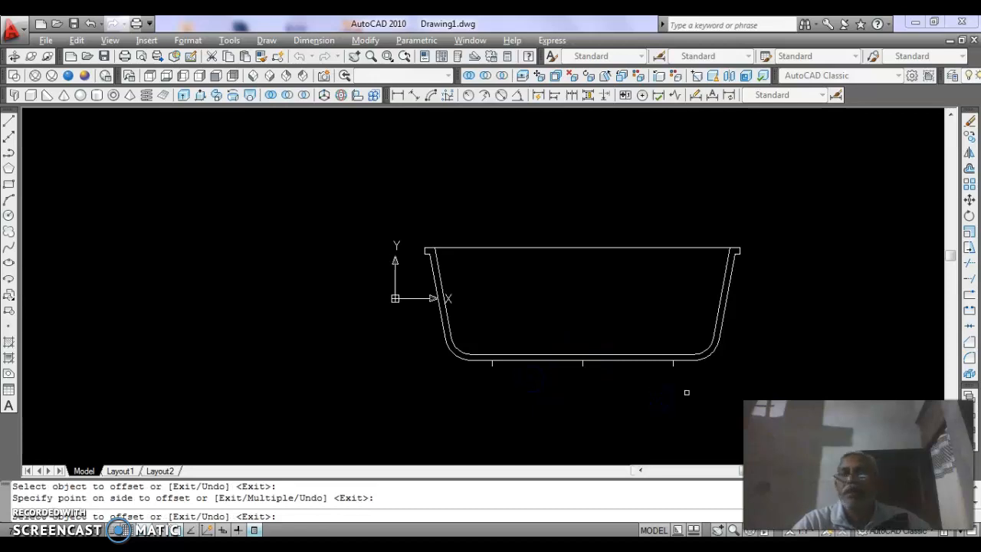
key("Escape")
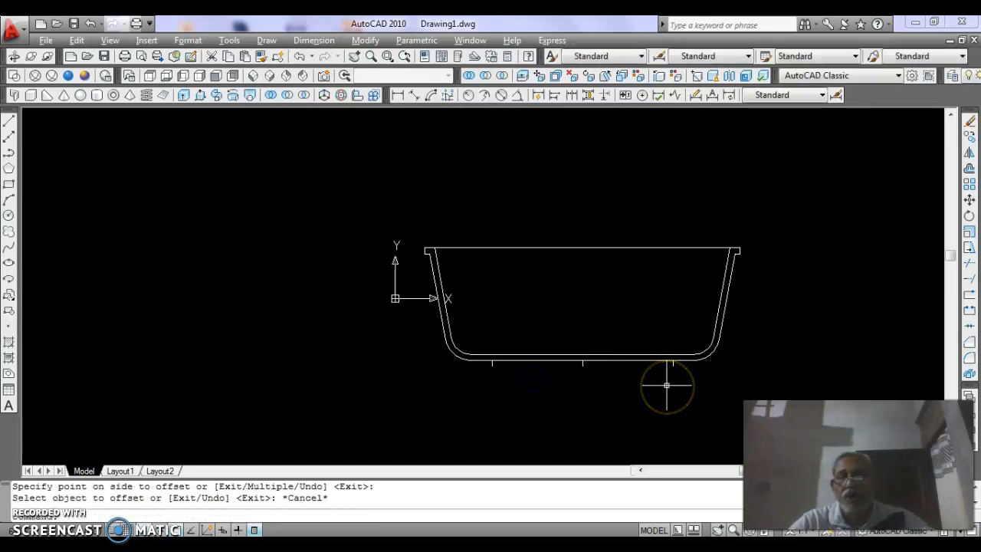
Step: Offset the central short vertical line by 24.5 to both sides
key("Return")
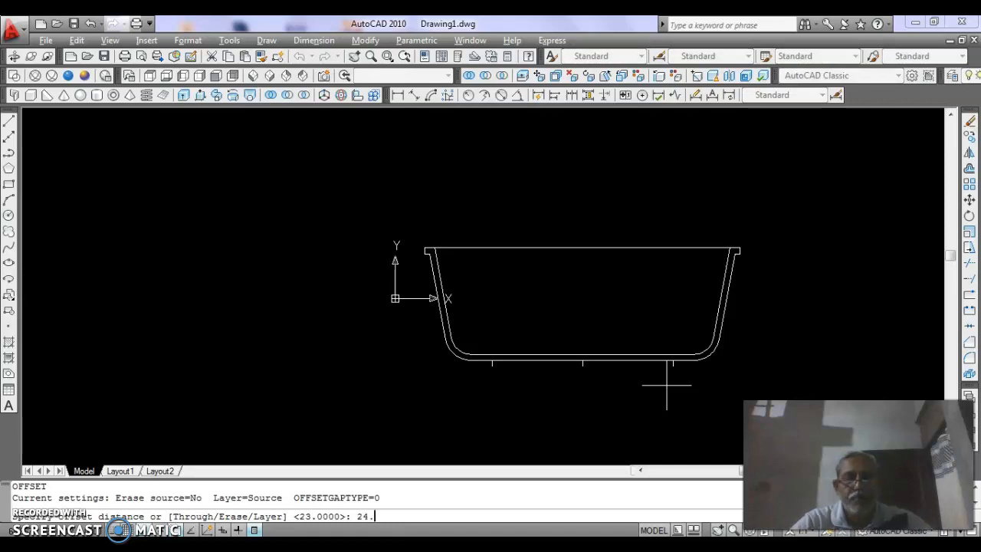
key("Return")
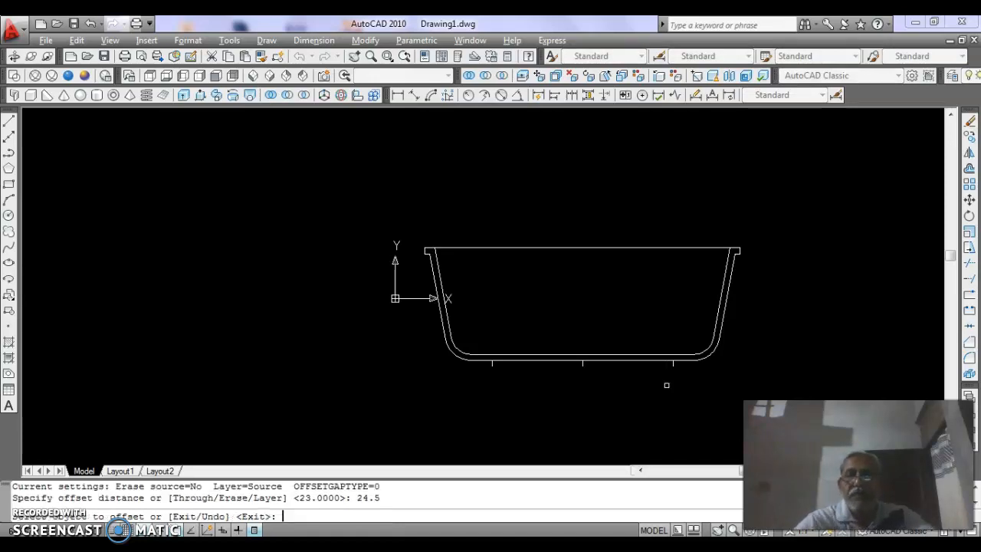
left_click(584, 364)
left_click(530, 390)
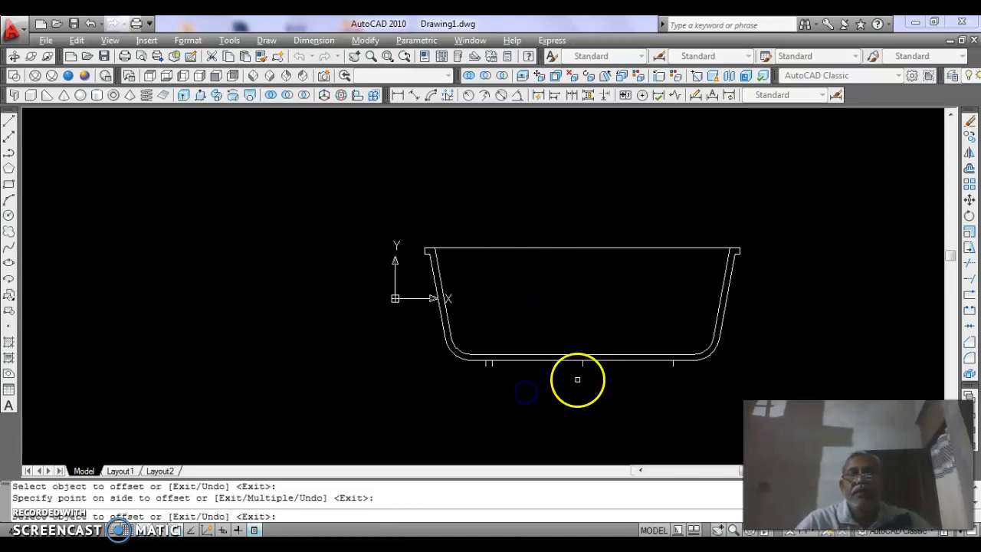
left_click(586, 368)
left_click(632, 390)
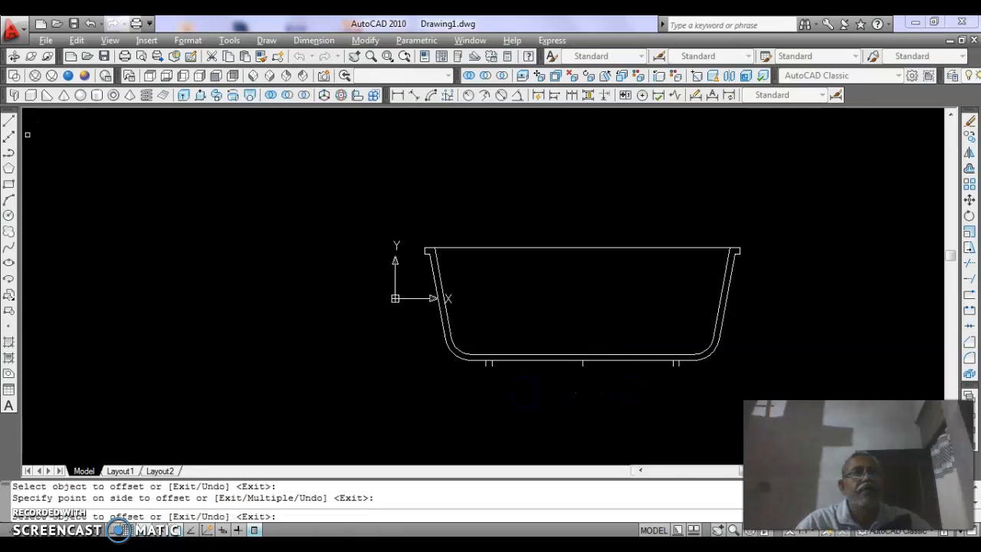
Step: Connect the lower ends of the short vertical lines under the base with a horizontal line from the outermost left to the outermost right one
left_click(9, 128)
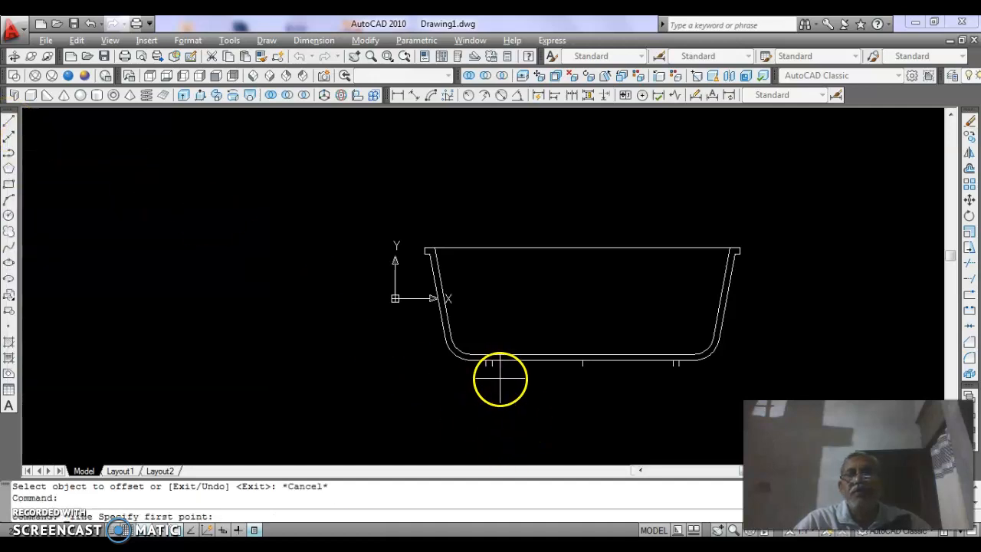
scroll(499, 381, "up", 2)
left_click(468, 359)
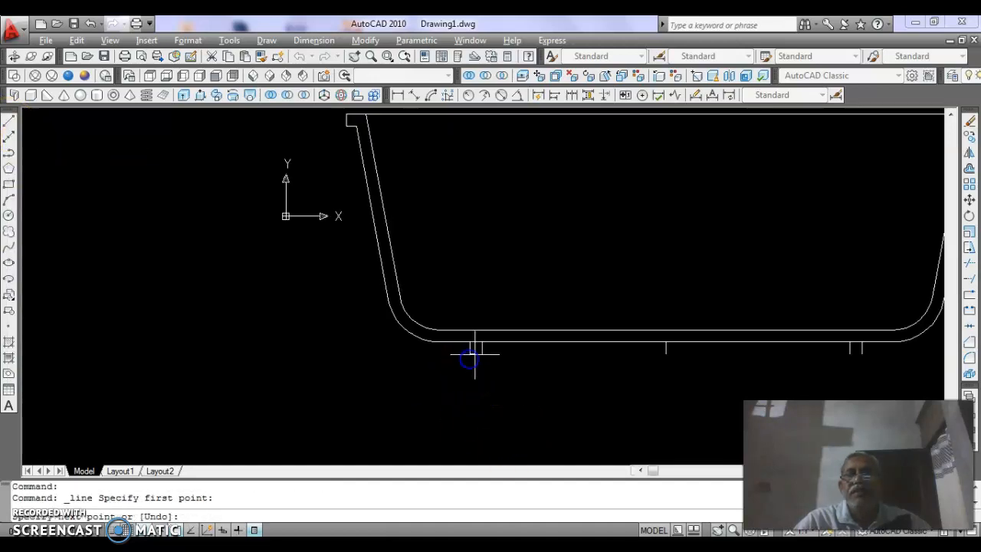
left_click(481, 354)
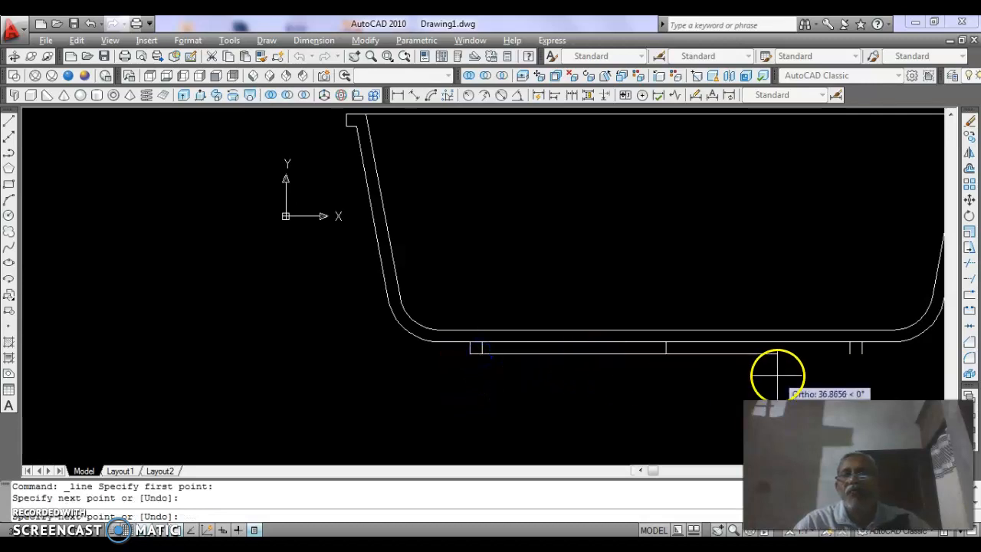
left_click(856, 353)
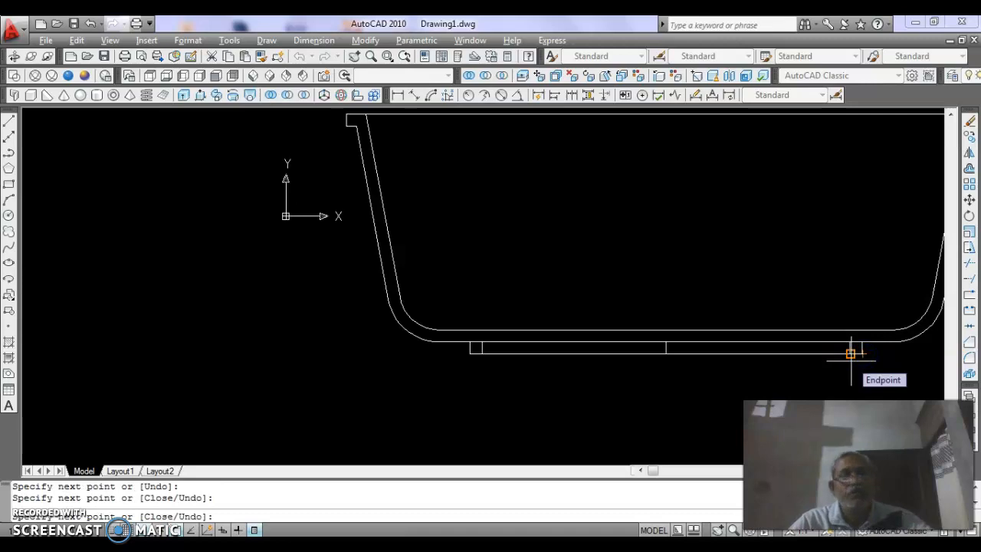
key("Escape")
Step: Erase the central short vertical line under the base with a selection window
left_click(682, 383)
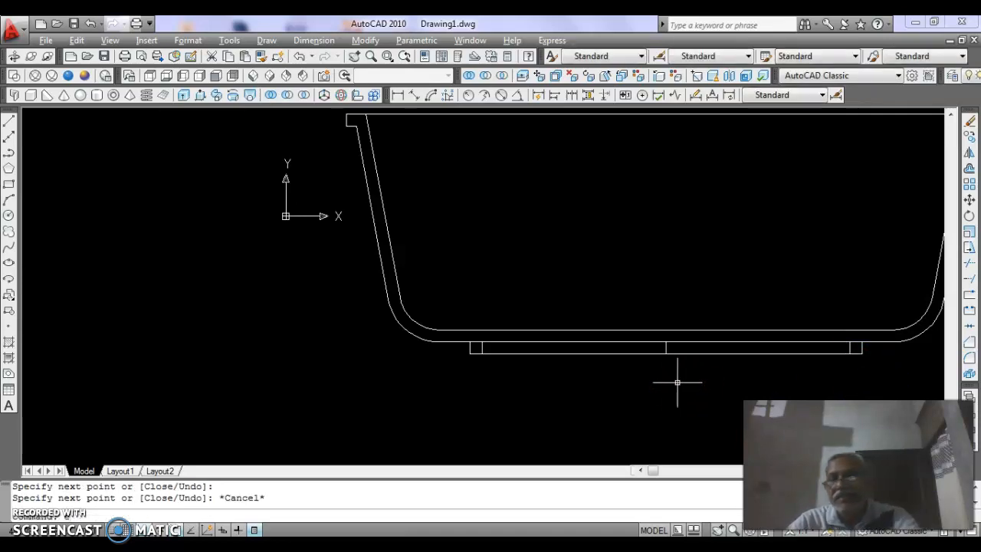
type("e")
key("Return")
left_click(653, 366)
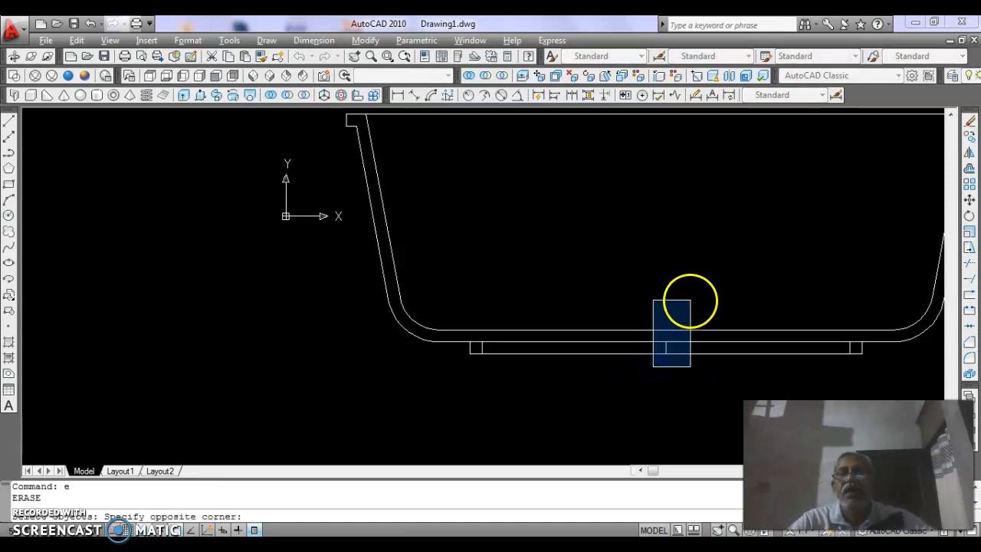
left_click(689, 300)
key("Return")
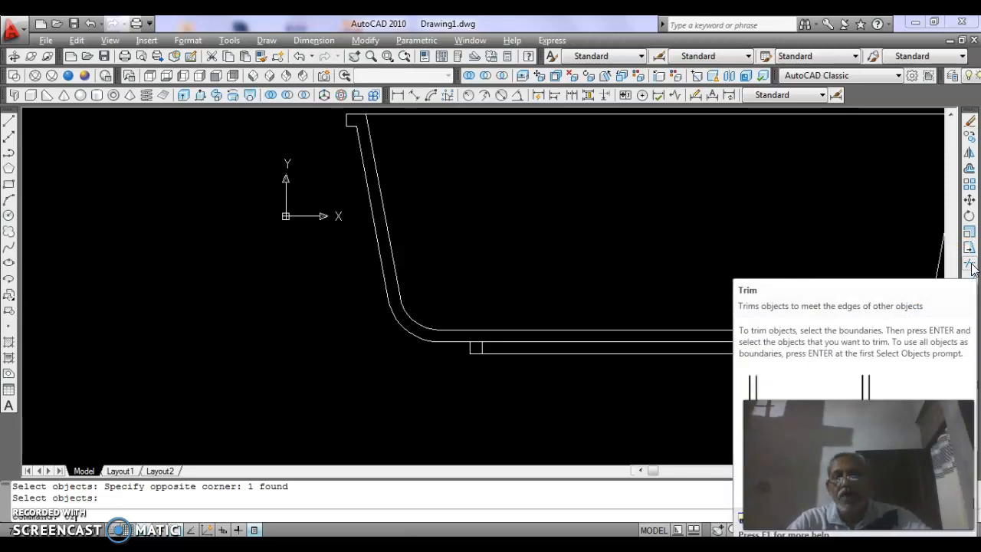
Step: Trim the outer base line across the top of both feet so each foot opens into the wall
left_click(971, 265)
key("Return")
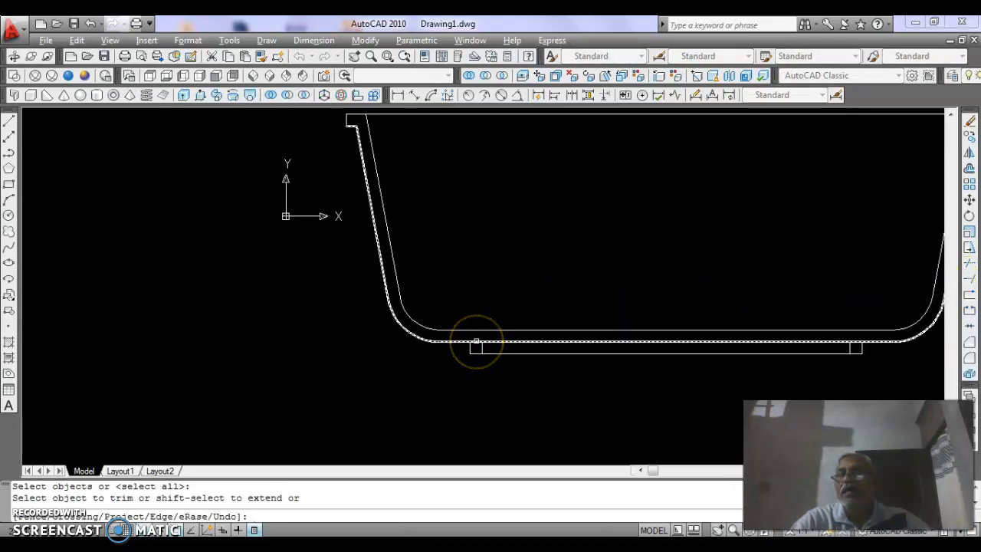
left_click(475, 342)
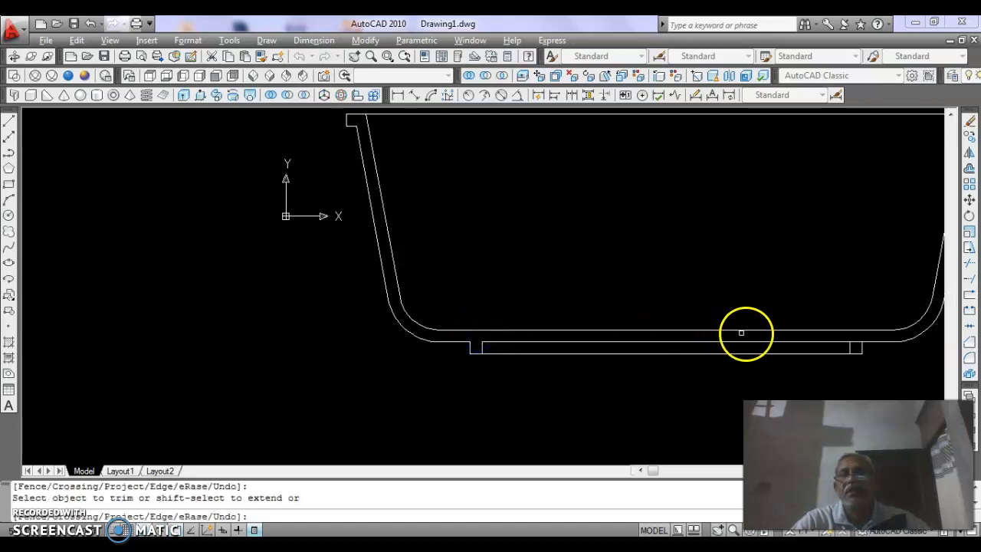
left_click(857, 343)
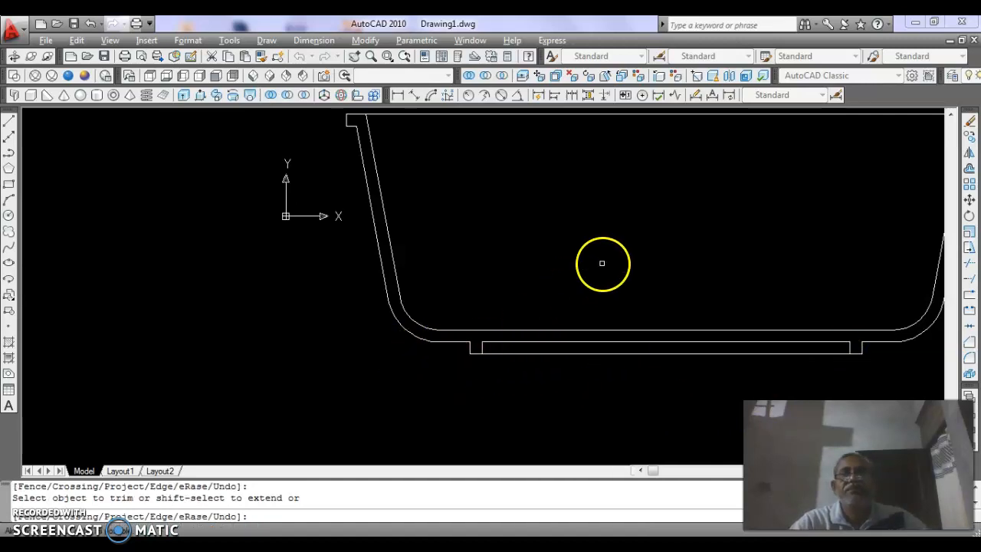
key("Escape")
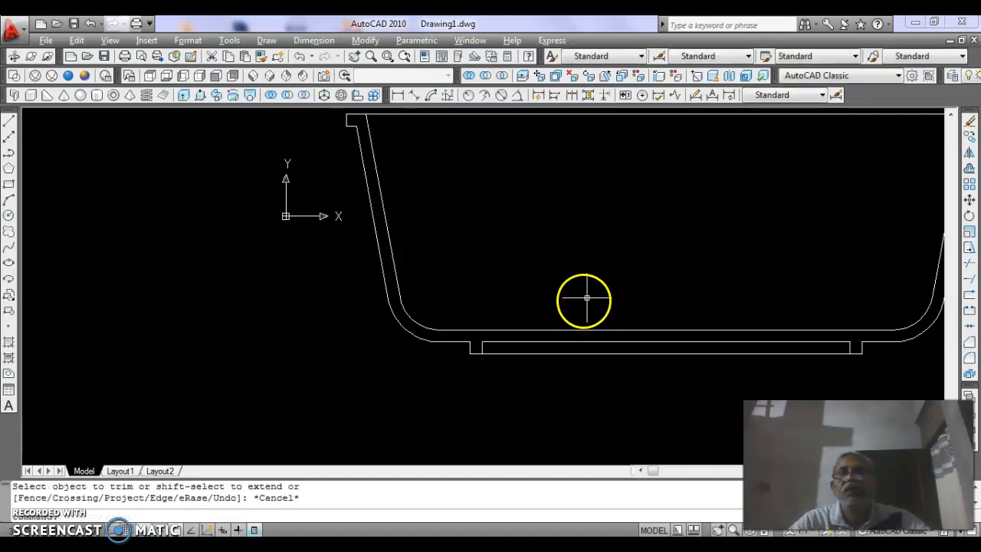
Step: Add a horizontal linear dimension across the overall width of the tub's rim, placed above the section
type("z")
key("Return")
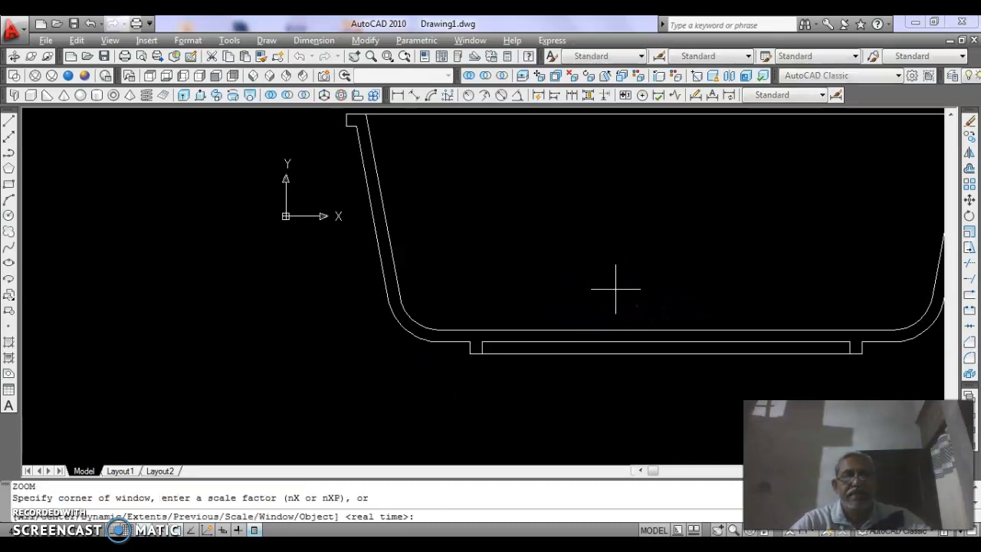
key("Return")
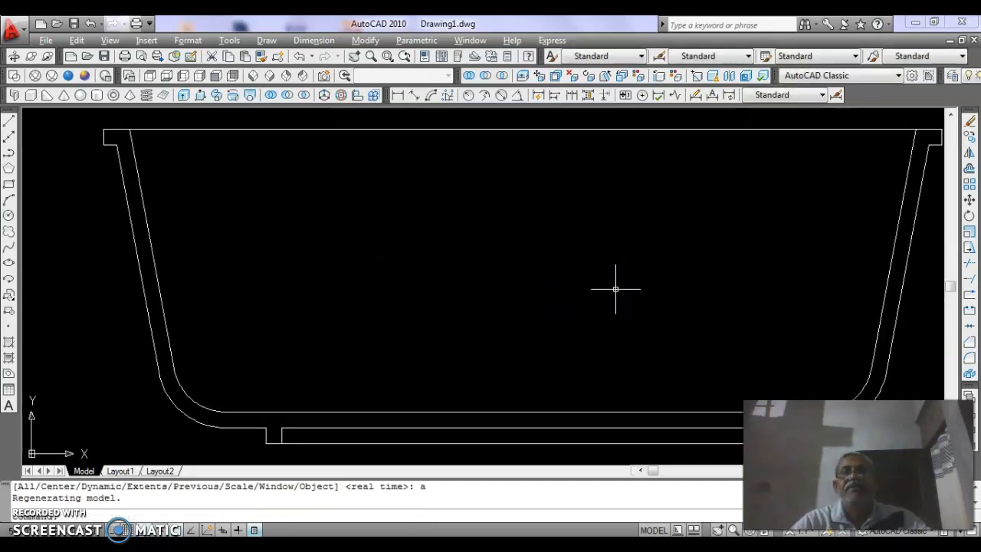
scroll(392, 298, "down", 6)
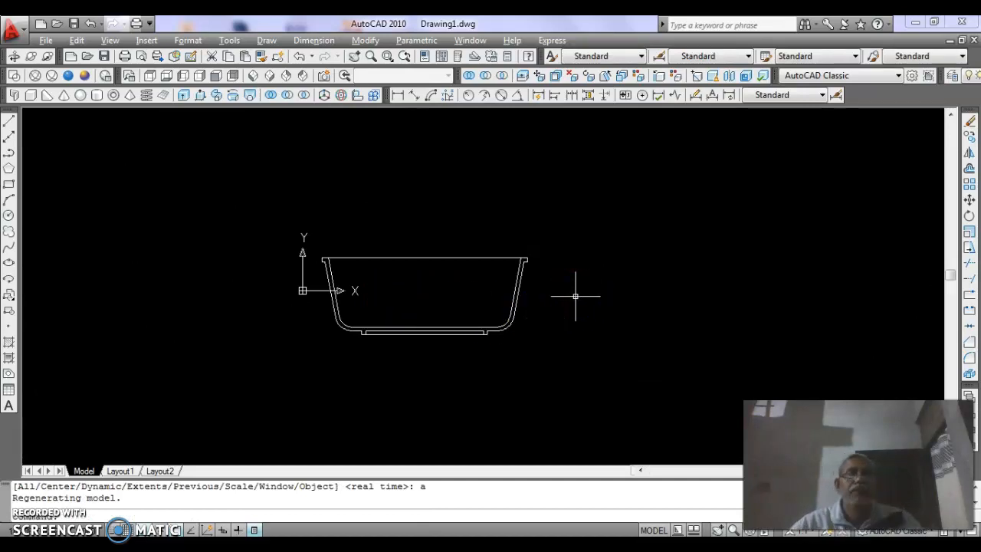
scroll(402, 331, "up", 2)
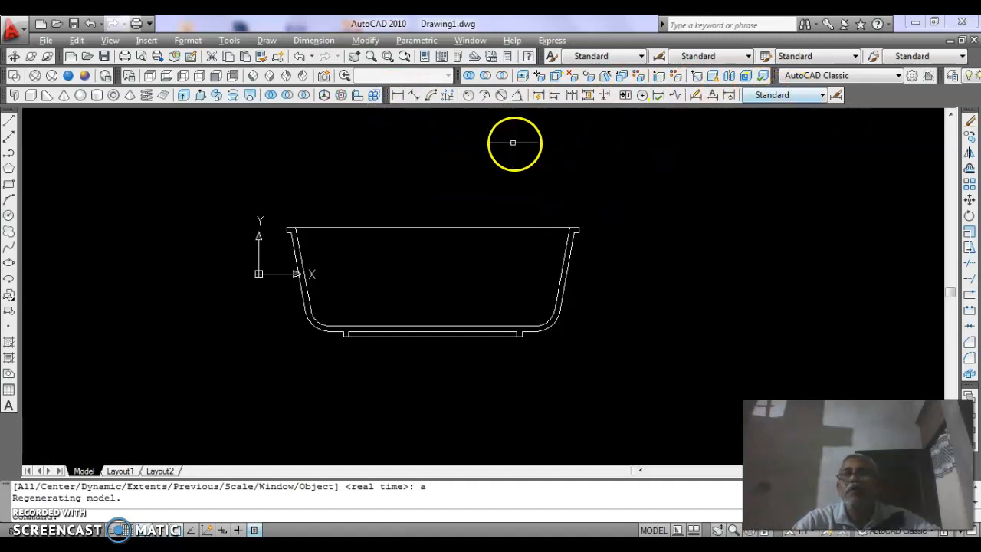
left_click(400, 98)
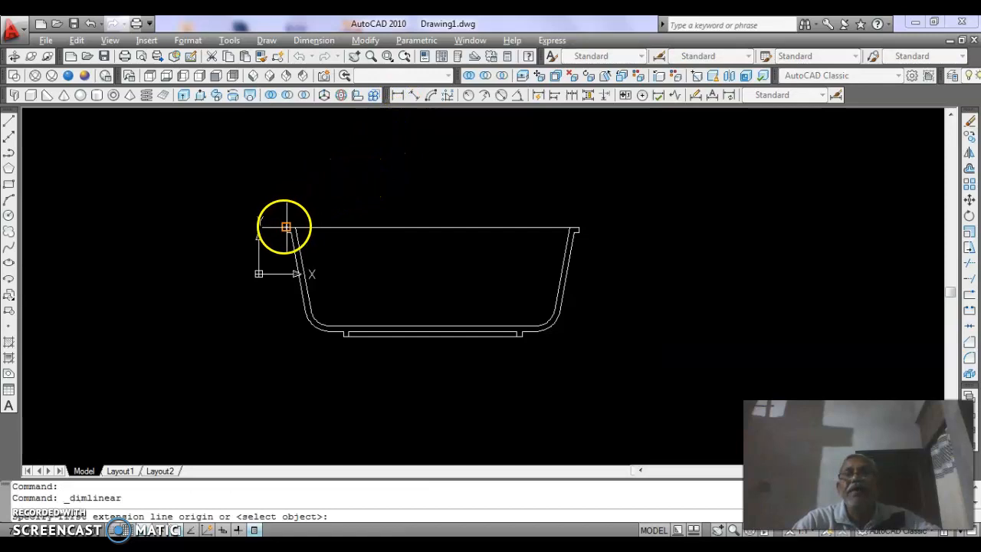
left_click(288, 228)
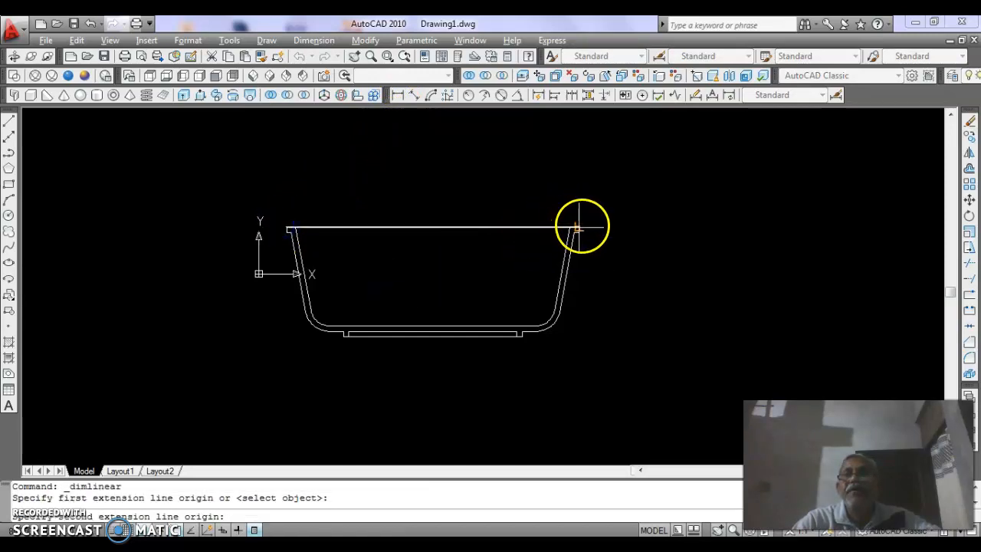
left_click(579, 228)
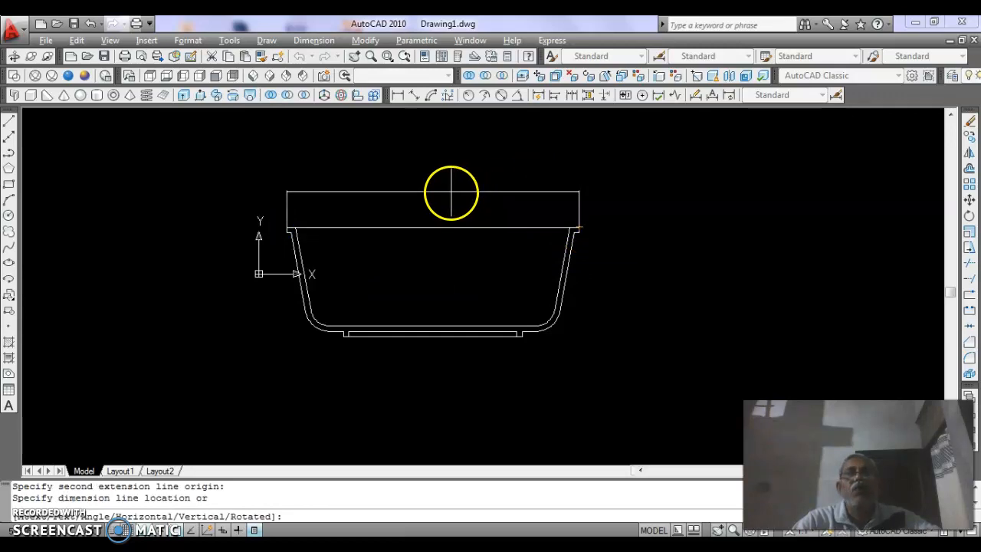
left_click(464, 192)
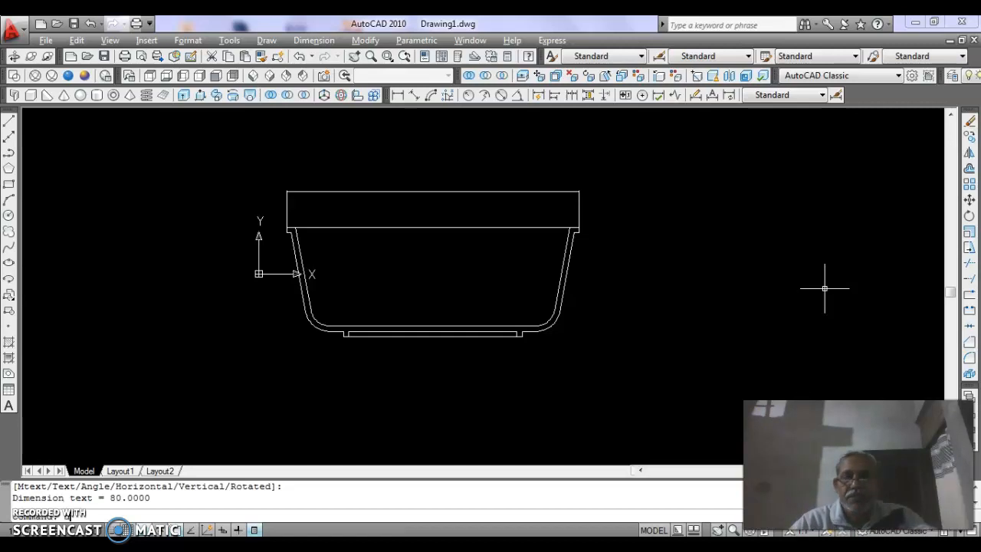
Step: Modify the Standard dimension style to use an overall scale of 10 for dimension features
key("Return")
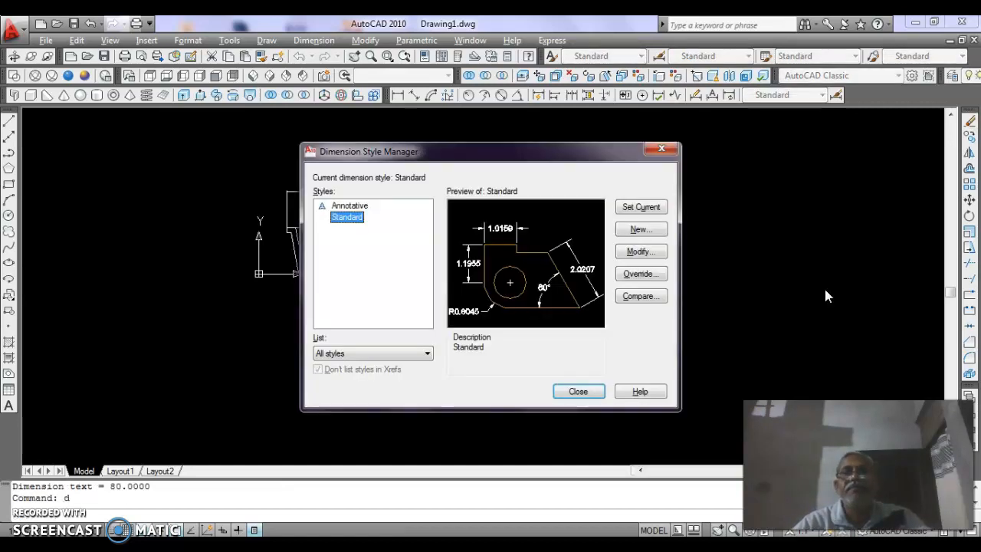
left_click(641, 253)
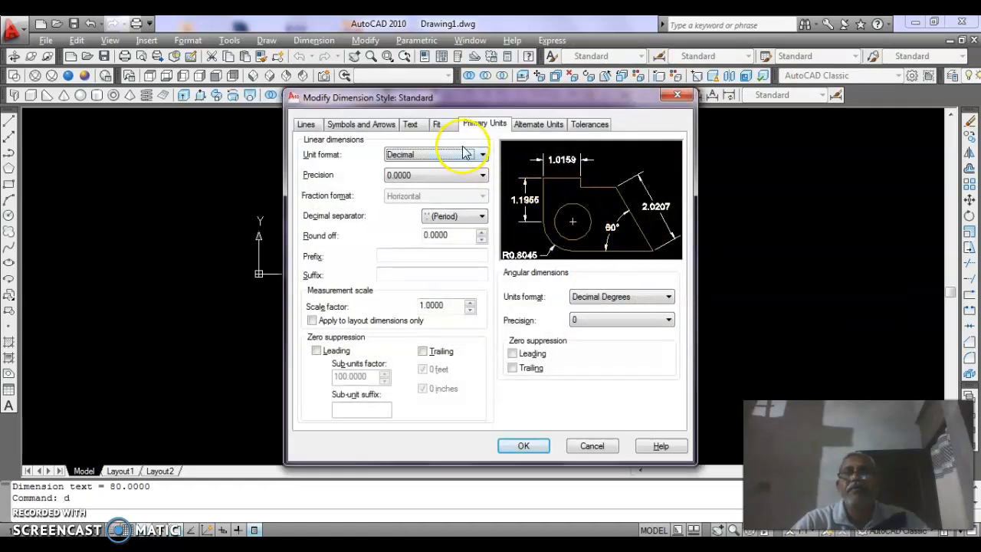
left_click(439, 127)
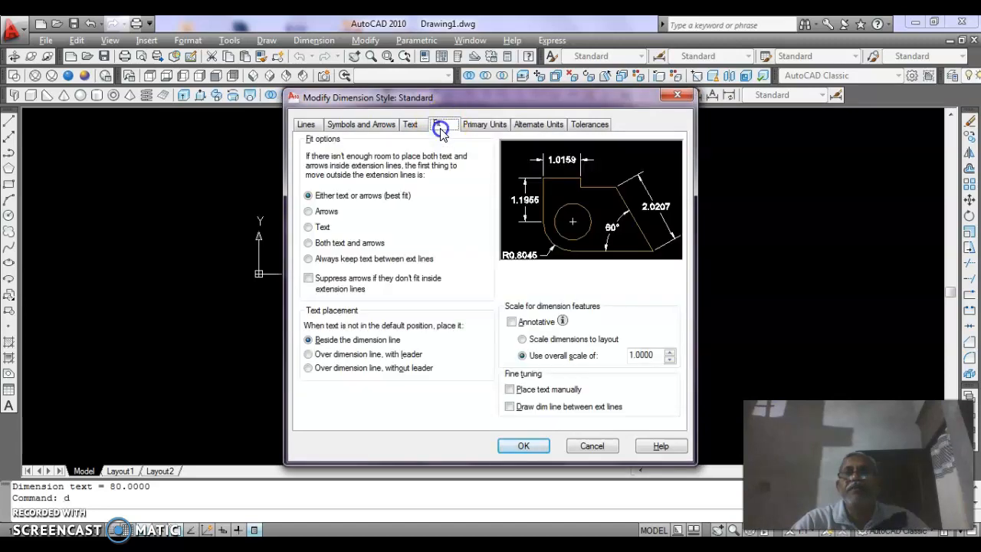
left_click_drag(653, 354, 620, 363)
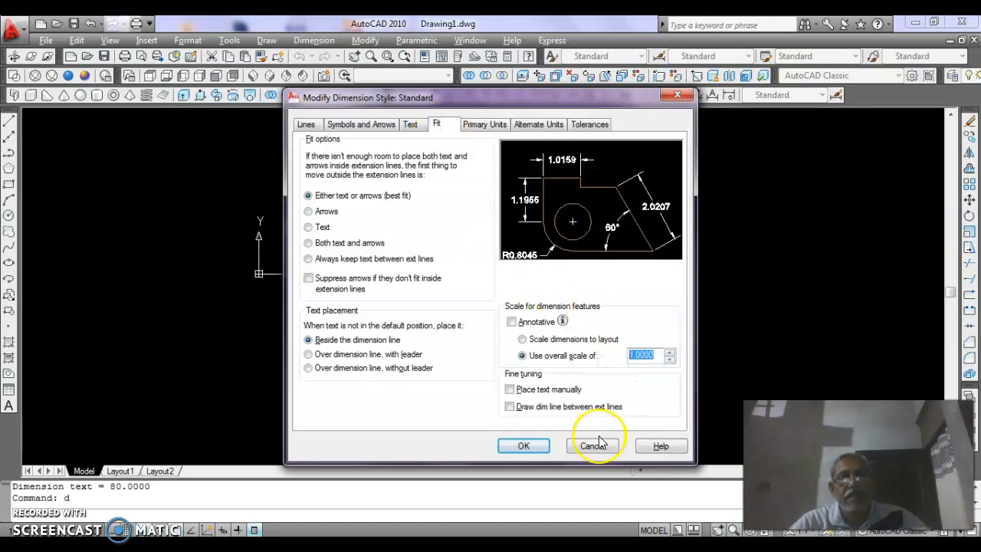
type("10")
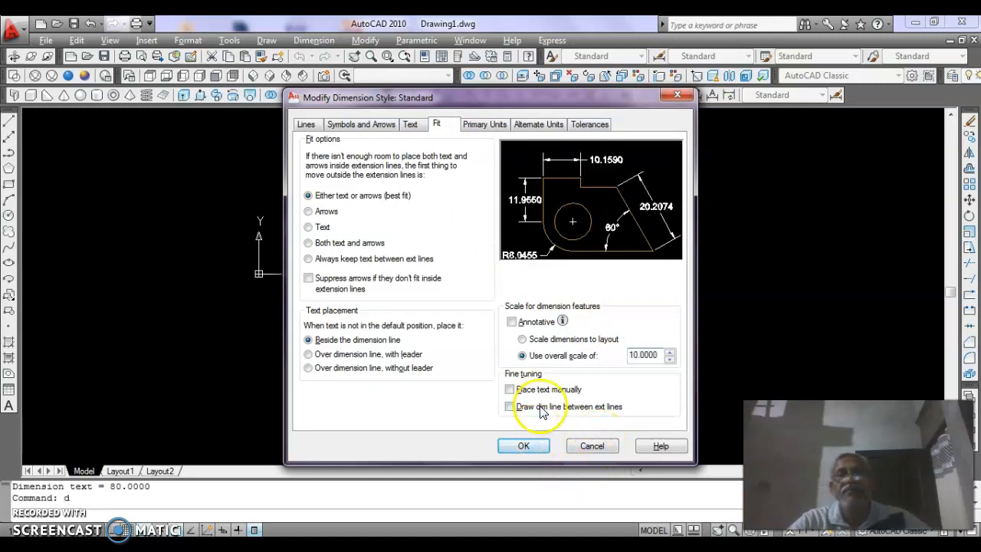
Step: Suppress leading and trailing zeros for linear dimensions in the Standard style and apply the style changes
left_click(484, 125)
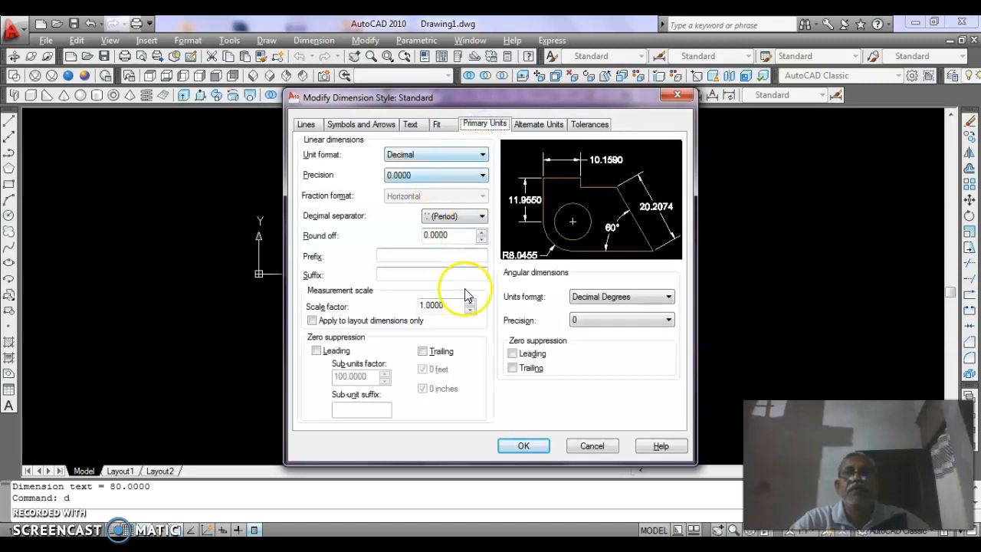
left_click(316, 351)
left_click(423, 351)
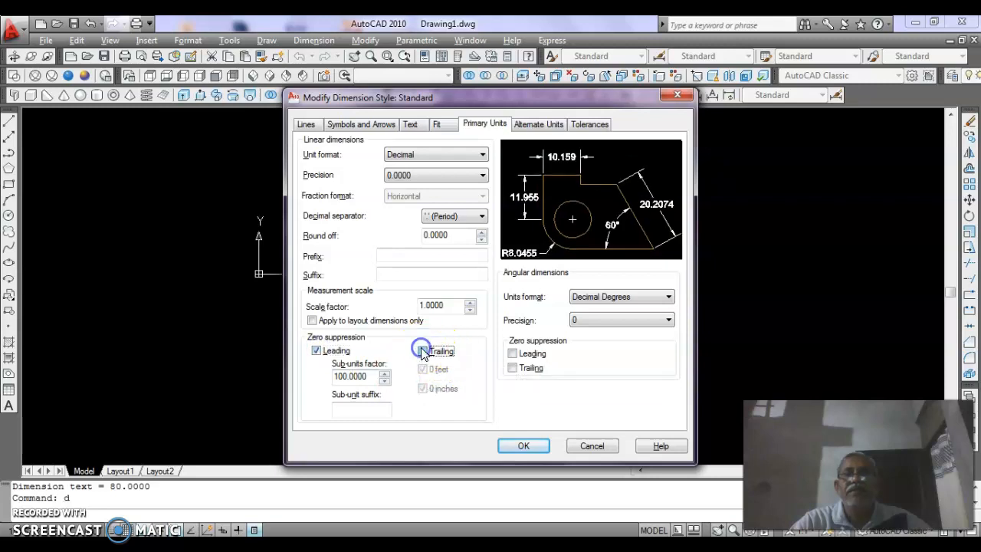
left_click(525, 446)
left_click(576, 392)
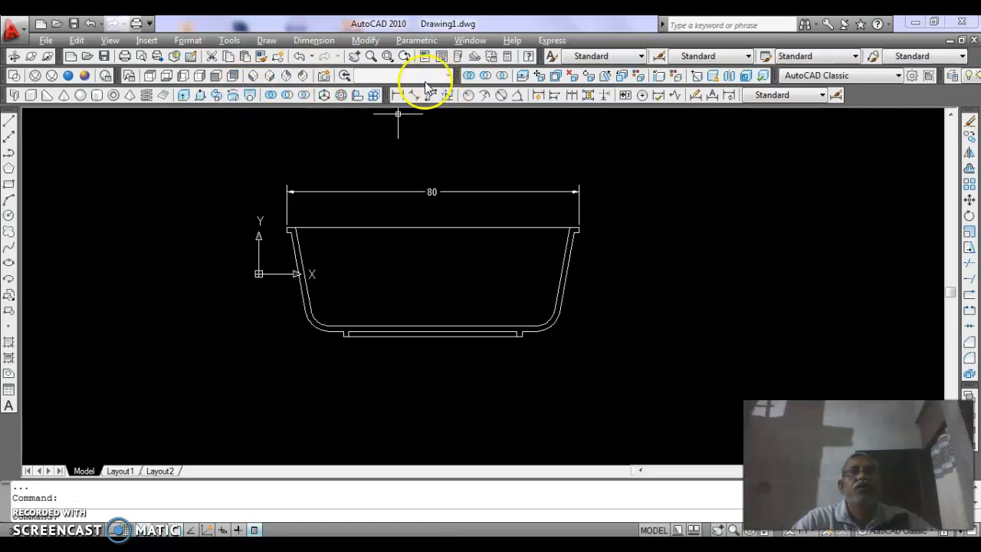
Step: Add a horizontal linear dimension between the inner edges of the two feet, placed below the base
left_click(399, 94)
scroll(400, 356, "up", 2)
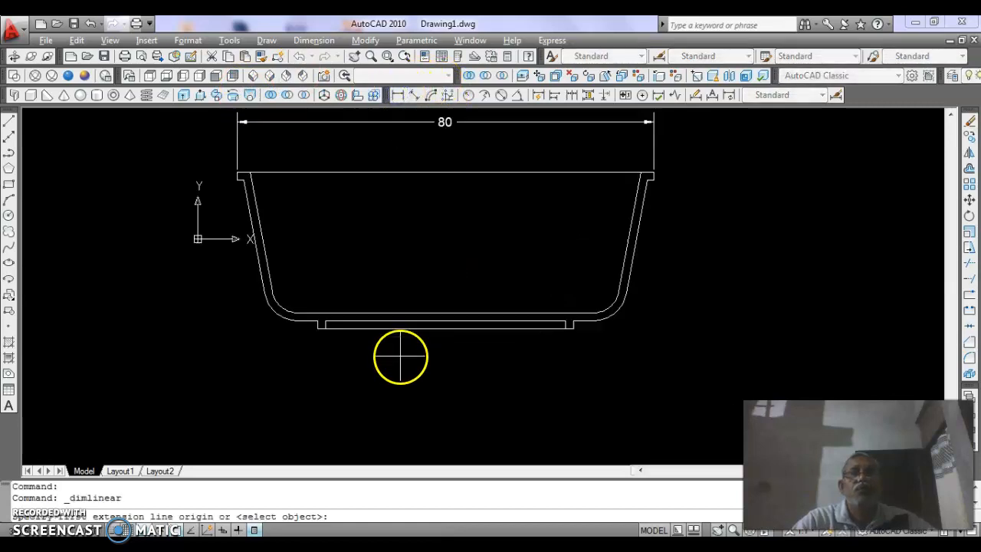
scroll(400, 356, "up", 1)
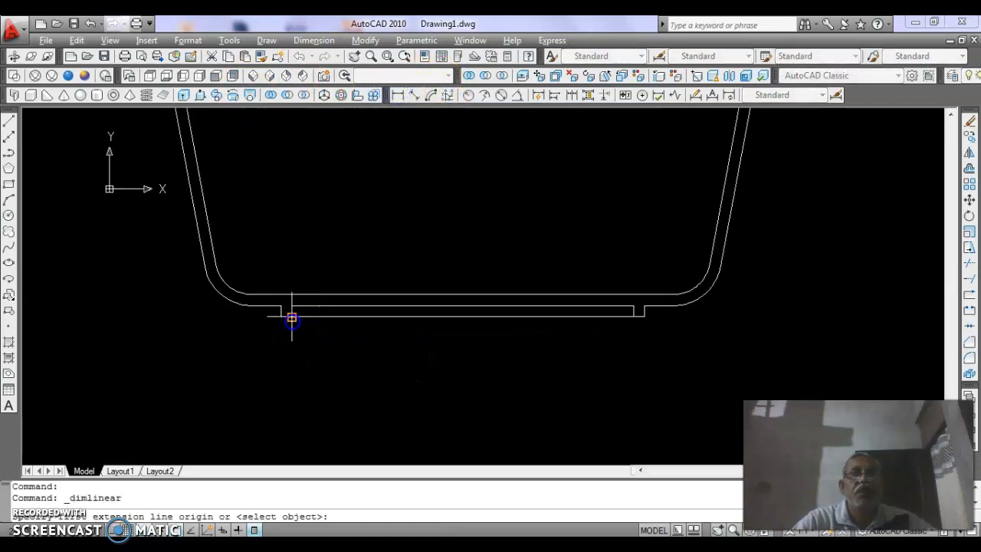
left_click(292, 319)
left_click(633, 317)
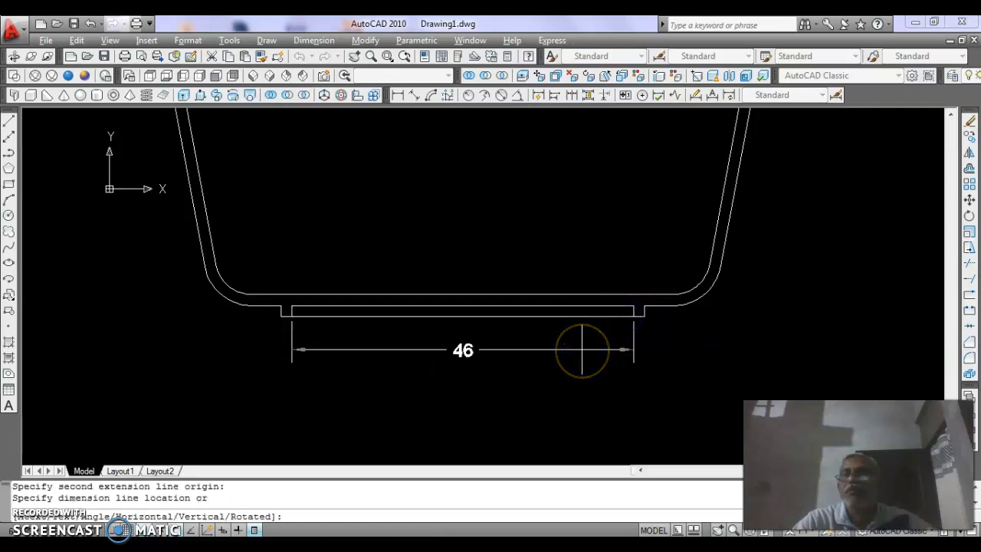
left_click(581, 349)
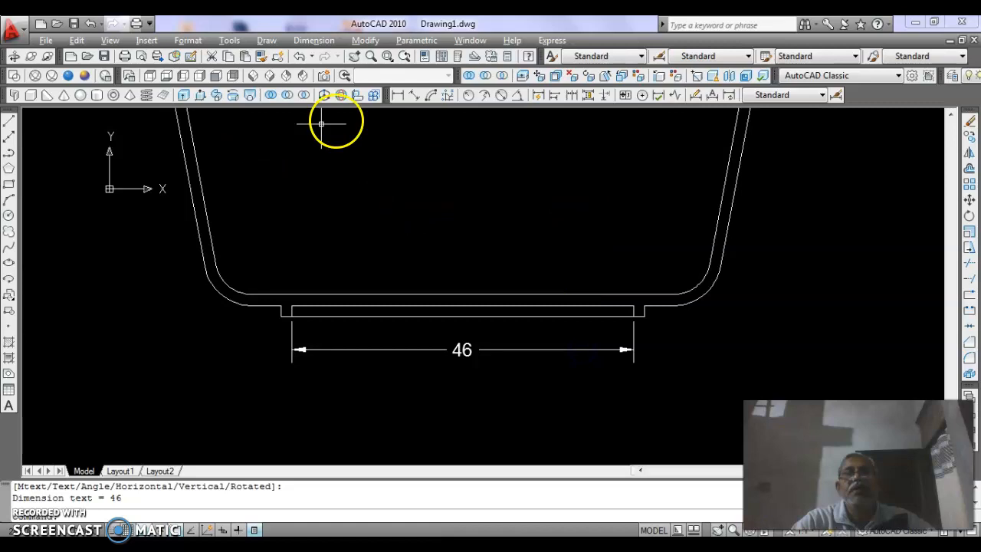
Step: Try to dimension the left foot's width from its lower outer corner and undo that linear dimension
left_click(397, 97)
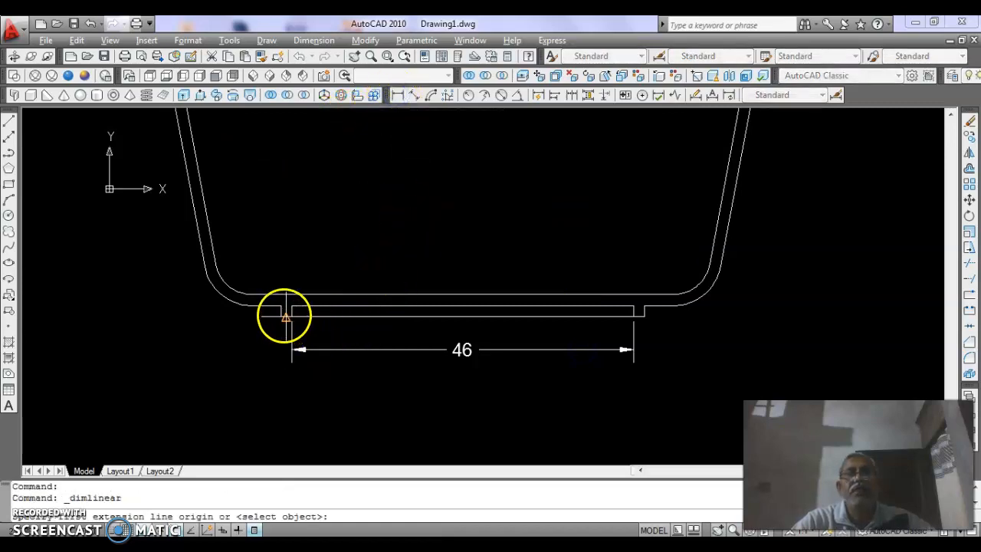
left_click(281, 318)
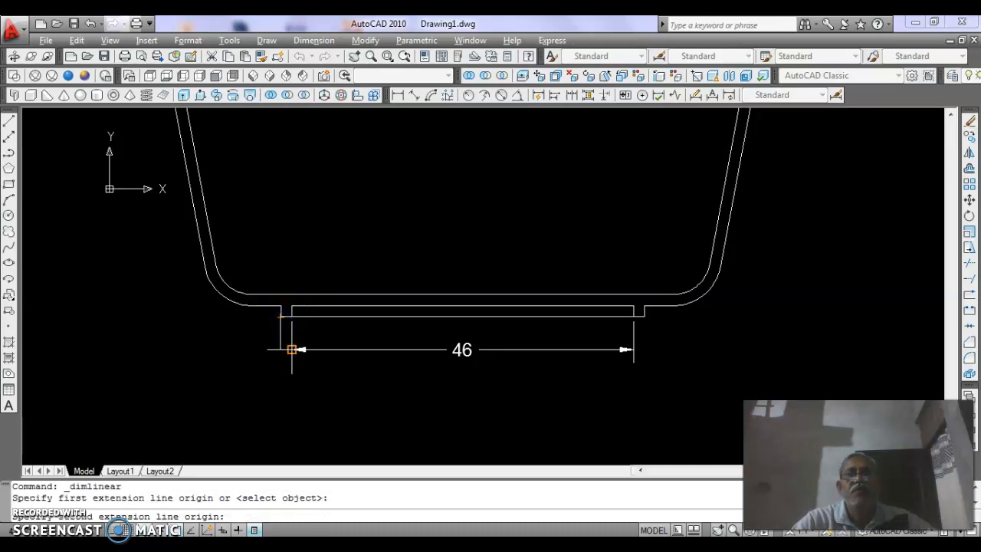
left_click(291, 349)
left_click(263, 366)
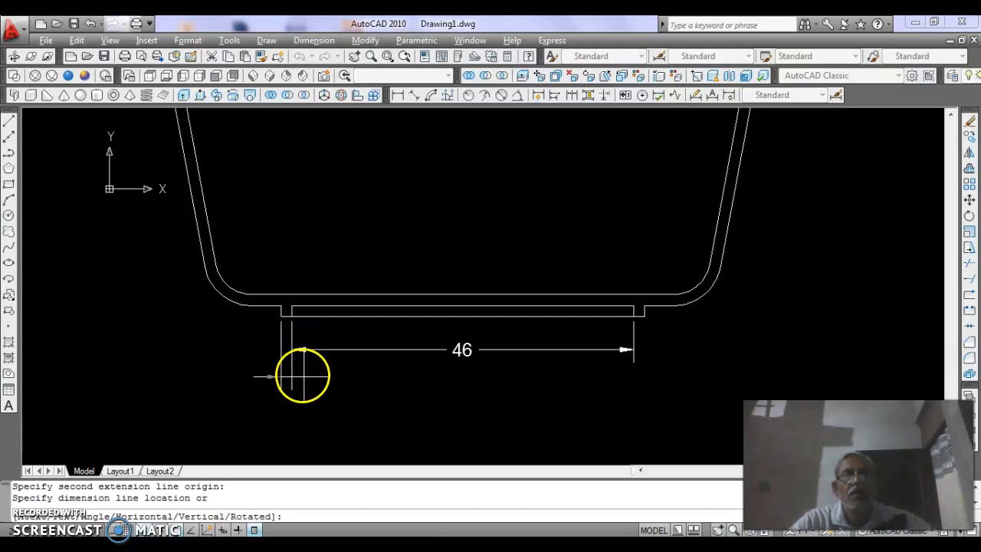
left_click(292, 350)
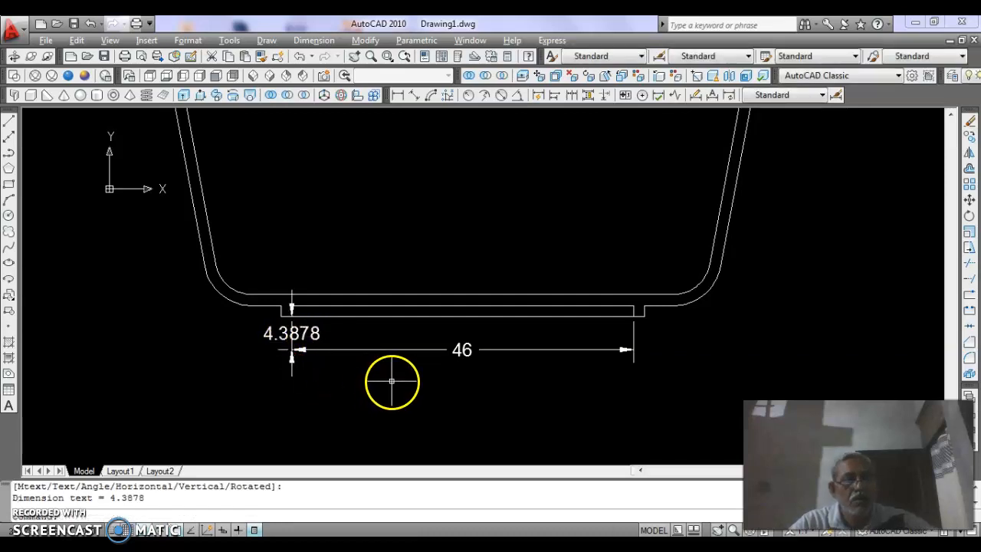
key("ctrl+z")
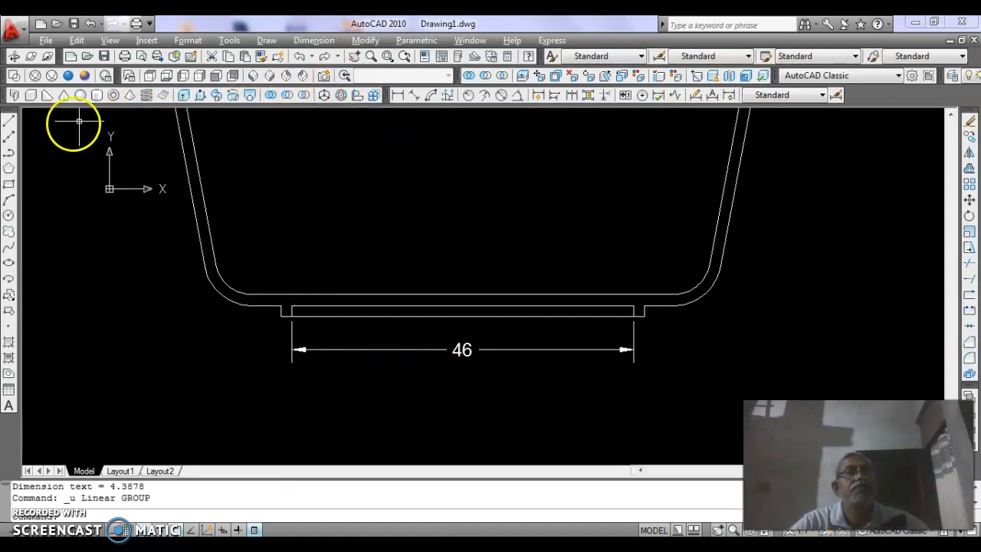
Step: Dimension the left foot's width between its lower corners, in line with the dimension between the feet
left_click(395, 96)
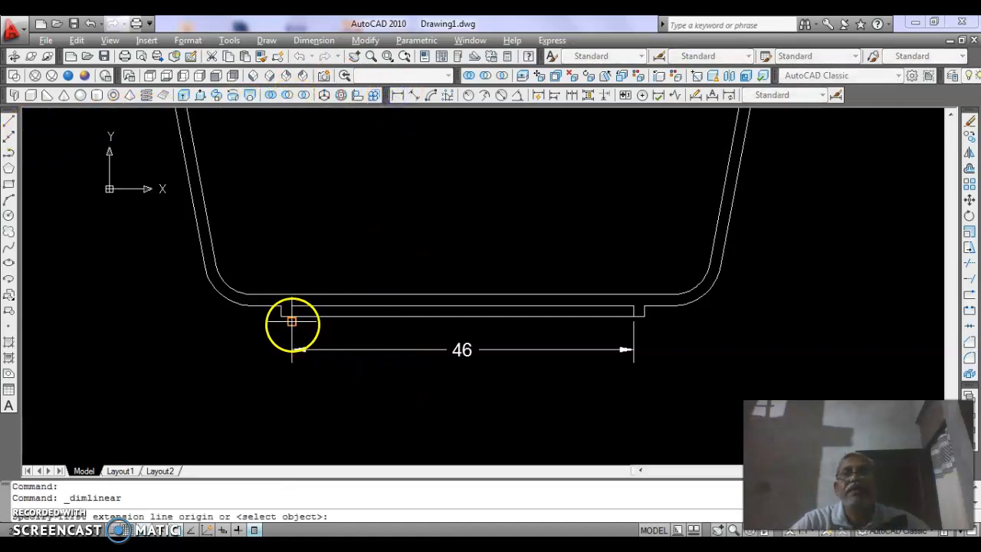
left_click(284, 317)
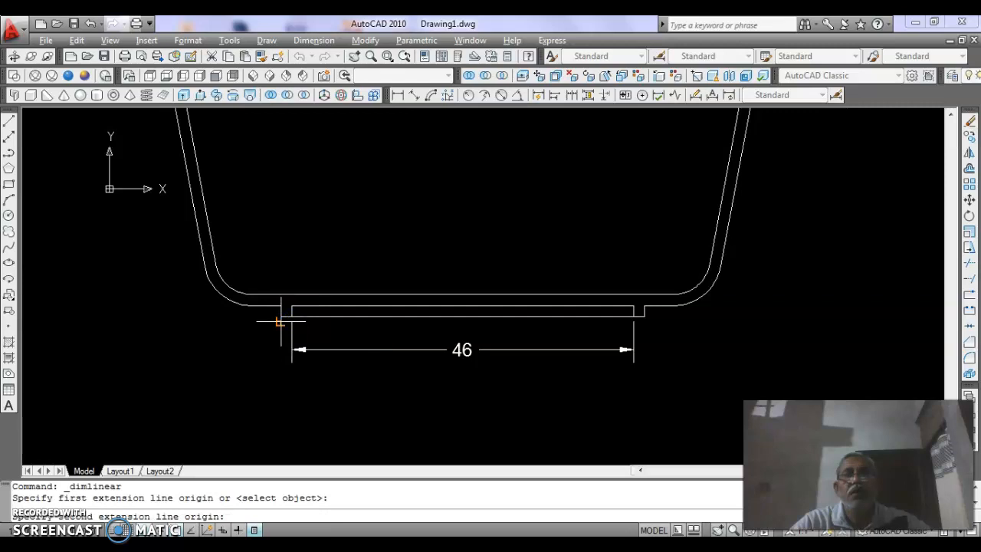
left_click(281, 318)
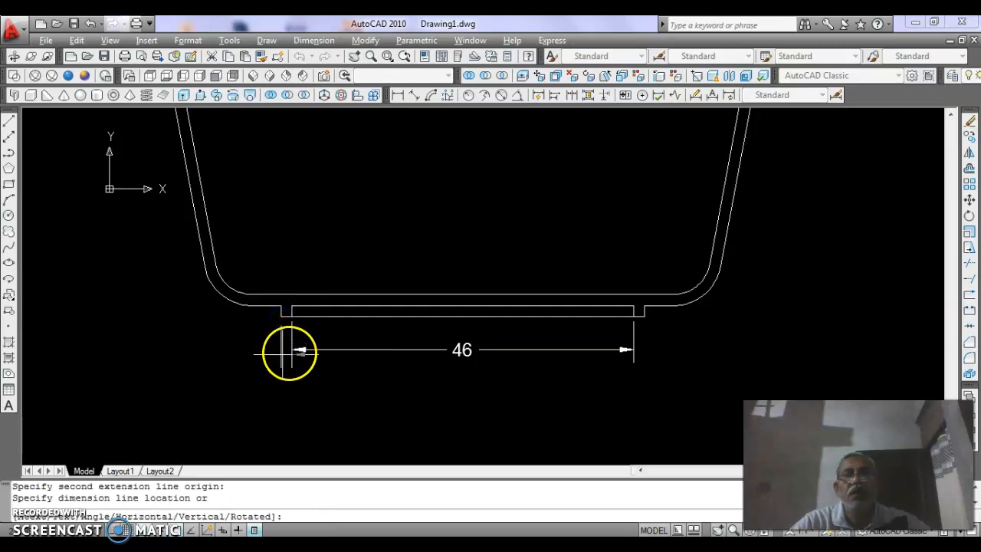
left_click(290, 350)
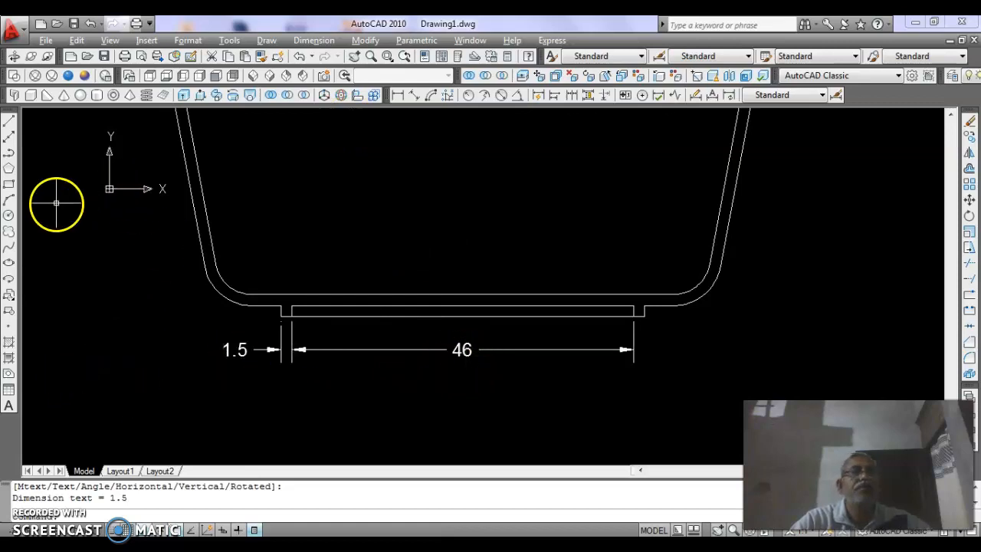
Step: Display the Modify II toolbar
right_click(11, 244)
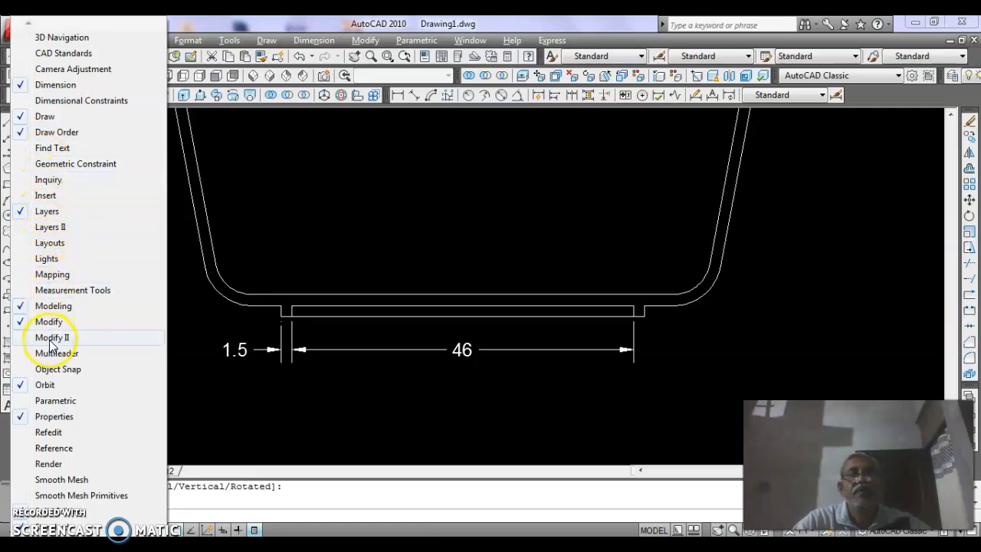
left_click(20, 341)
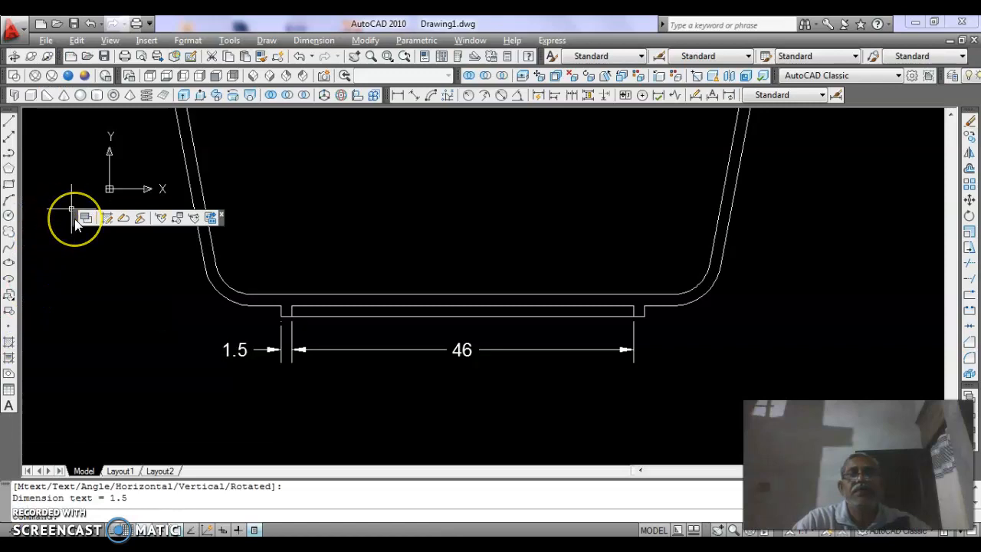
Step: Move the floating Modify II toolbar aside and close it
left_click_drag(75, 218, 58, 254)
left_click(61, 255)
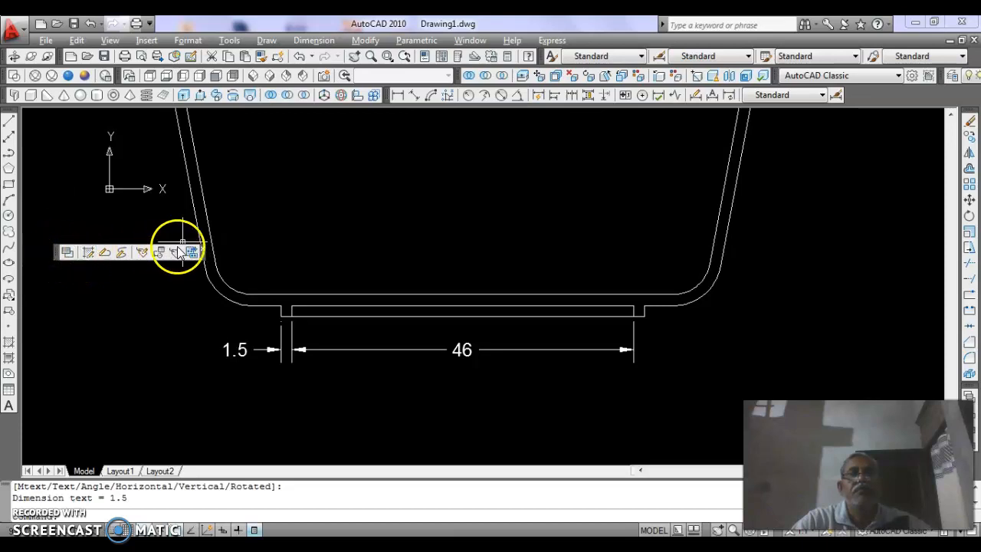
left_click(204, 252)
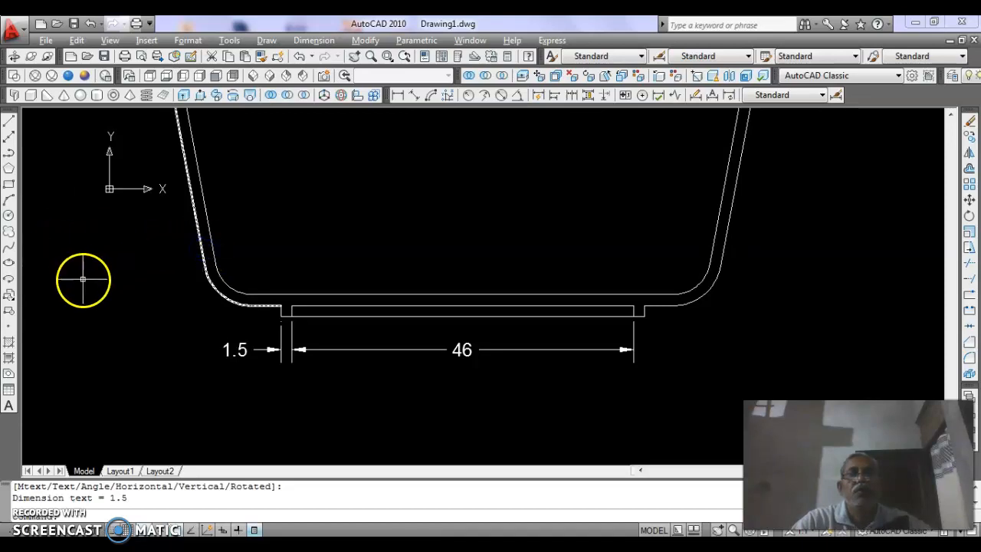
Step: Display the Text toolbar and dock it beside the Dimension toolbar
right_click(10, 204)
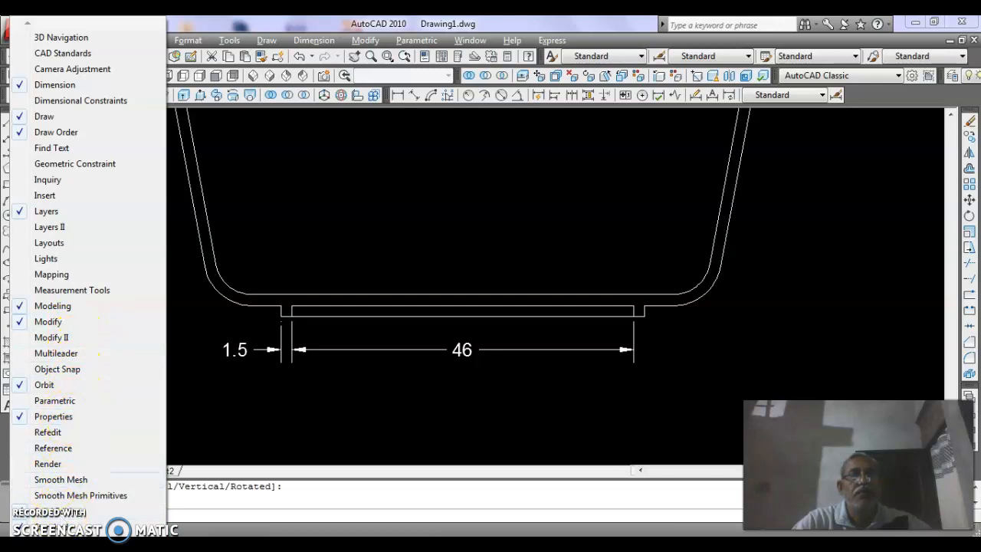
scroll(69, 276, "down", 1)
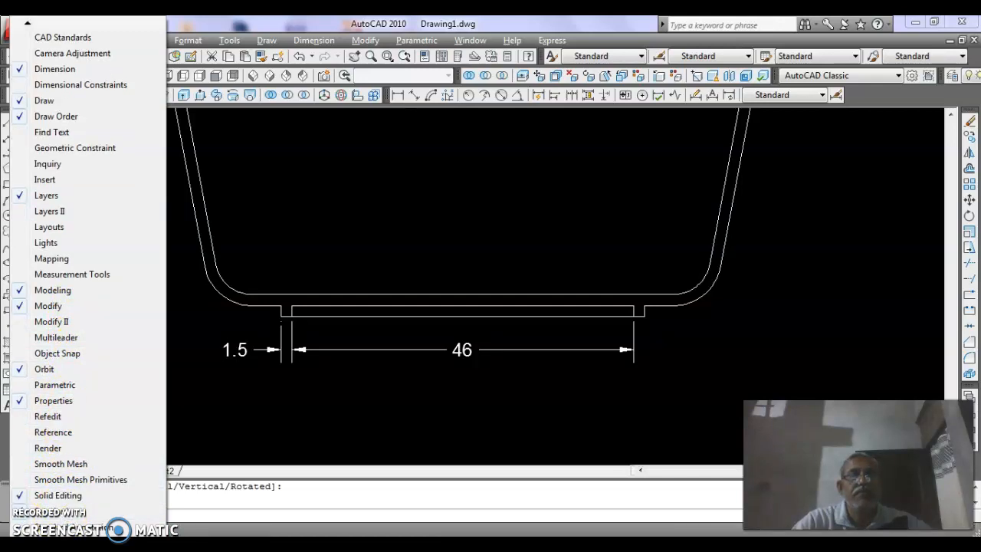
scroll(68, 276, "down", 1)
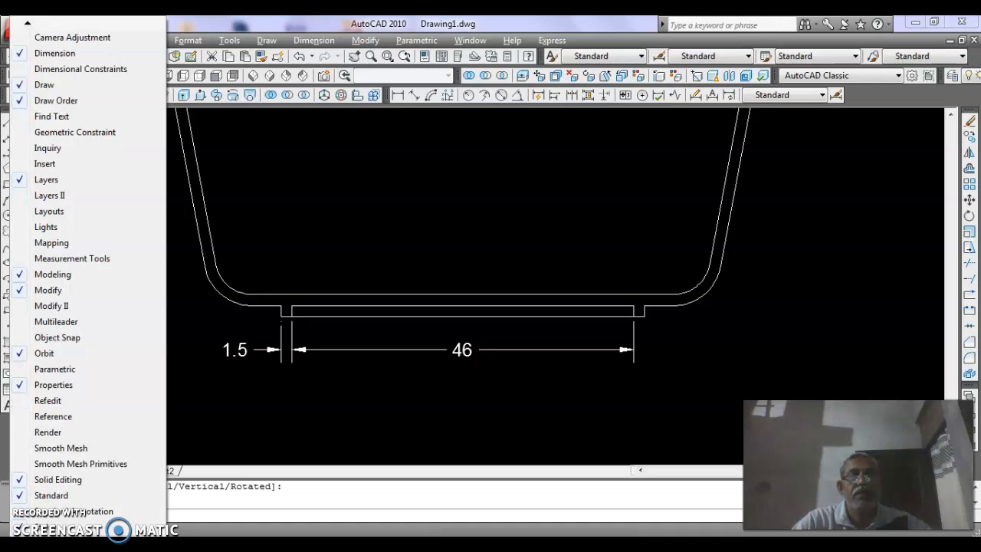
left_click_drag(79, 190, 80, 254)
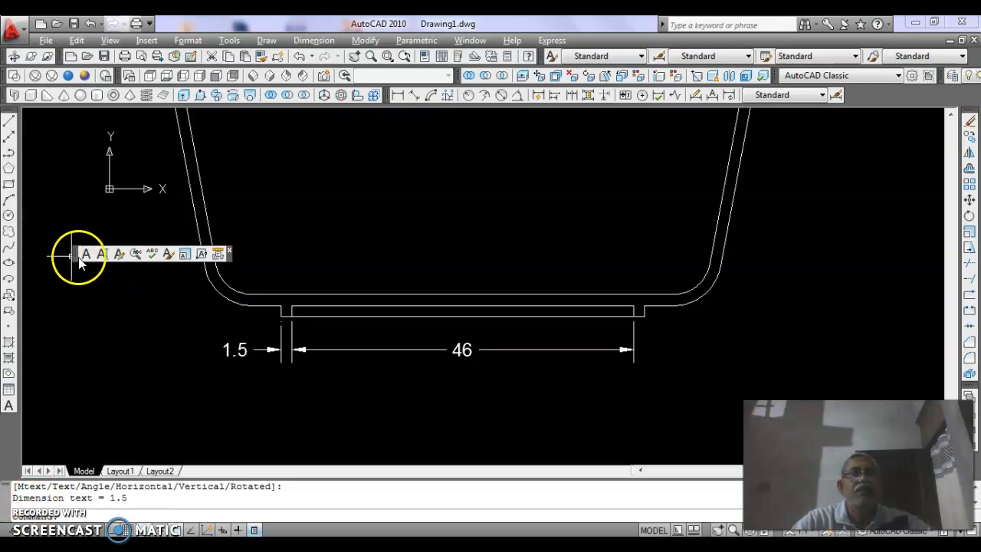
left_click_drag(75, 253, 919, 95)
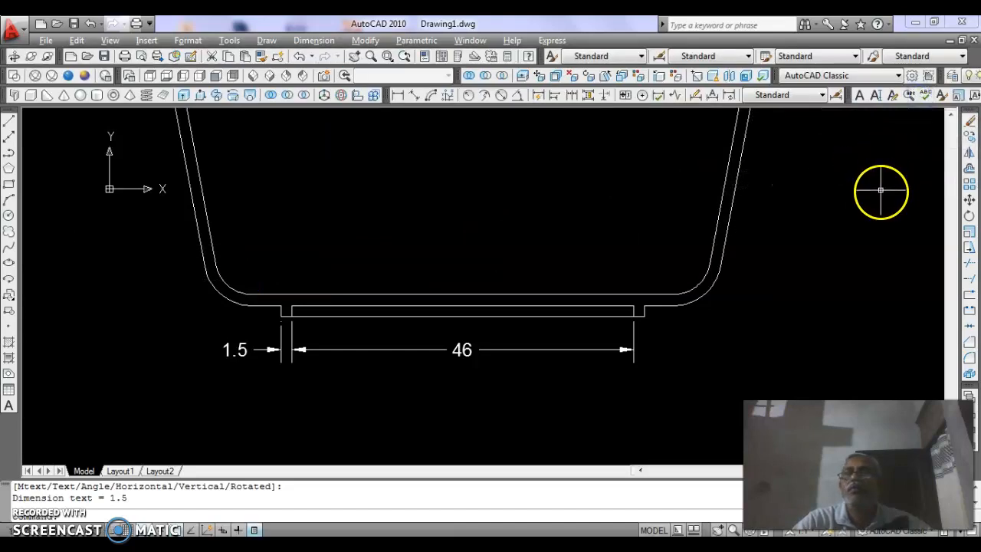
Step: Edit the text of the dimension between the feet to add a diameter symbol before its value
left_click(894, 99)
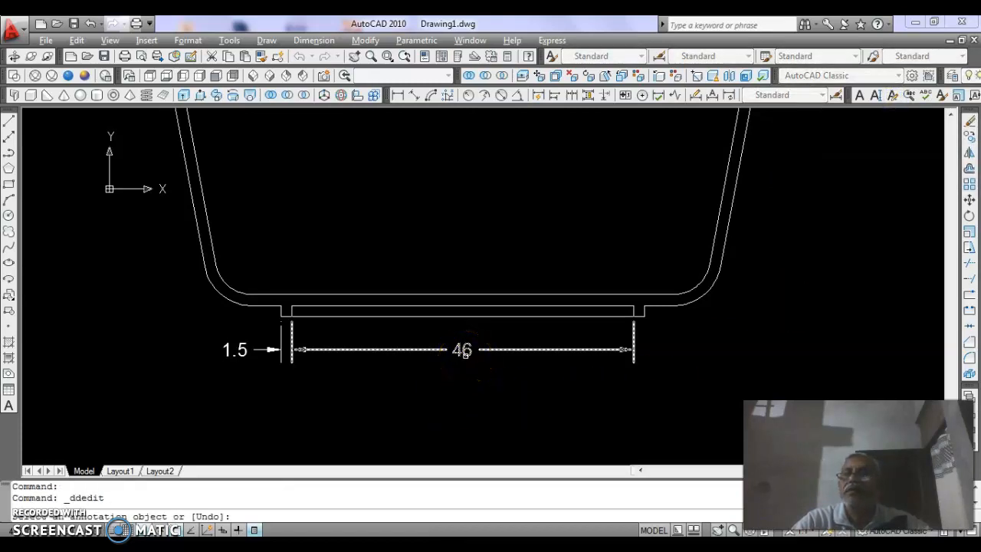
left_click(464, 355)
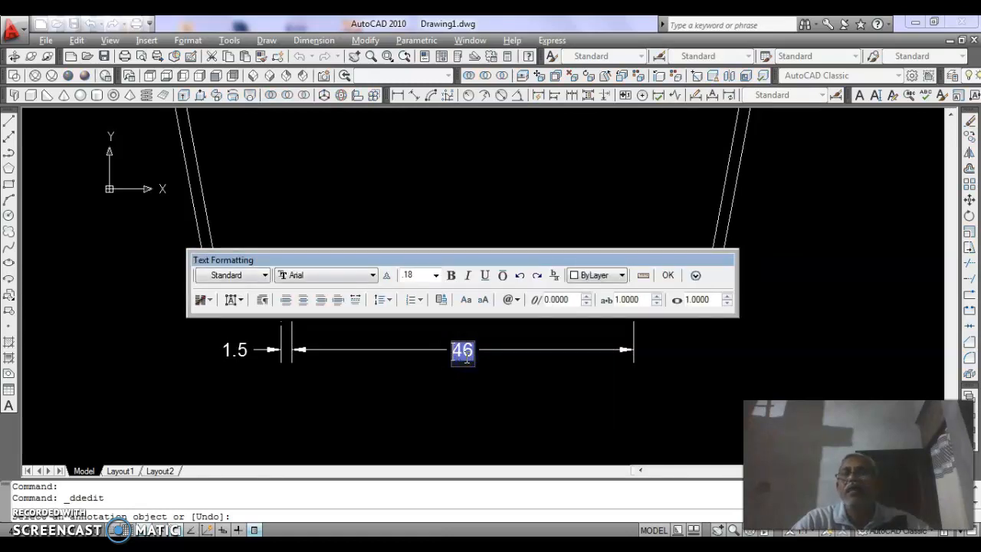
left_click(516, 302)
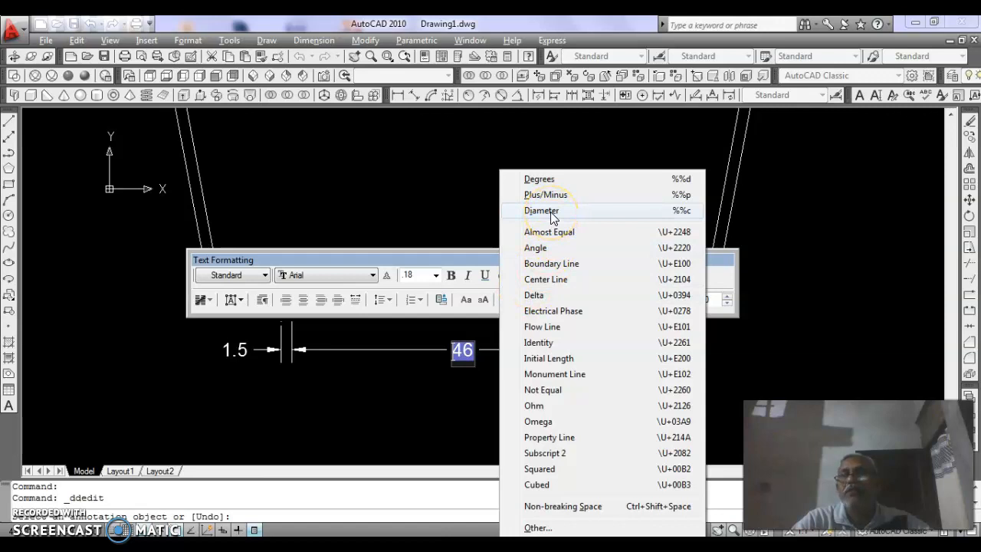
left_click(542, 211)
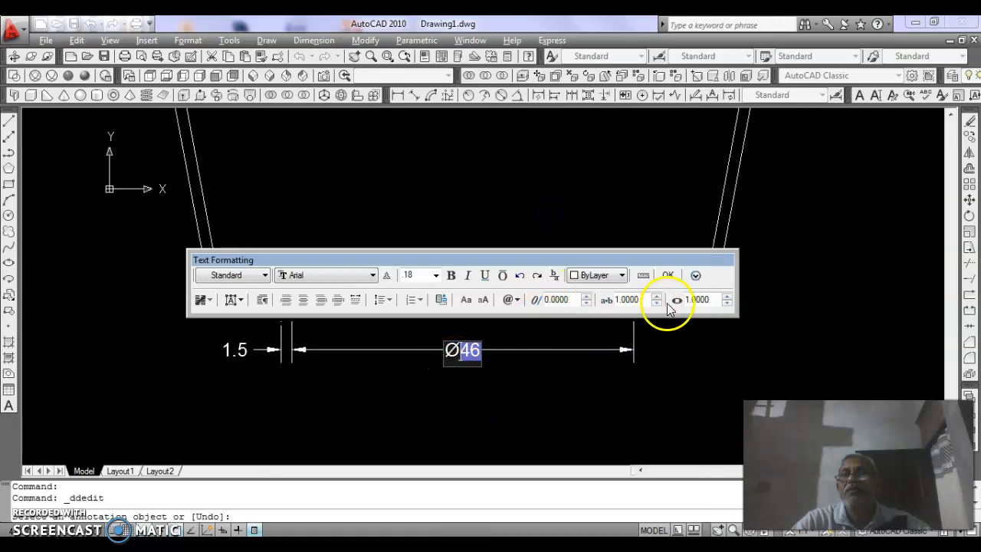
left_click(668, 274)
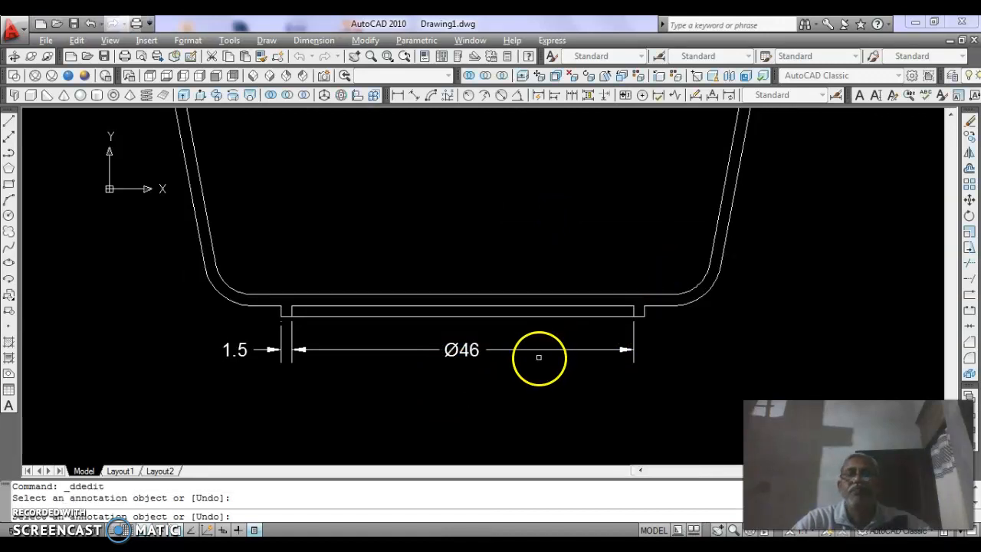
Step: Add a diameter symbol before the value of the overall rim width dimension
scroll(540, 354, "down", 4)
left_click(508, 226)
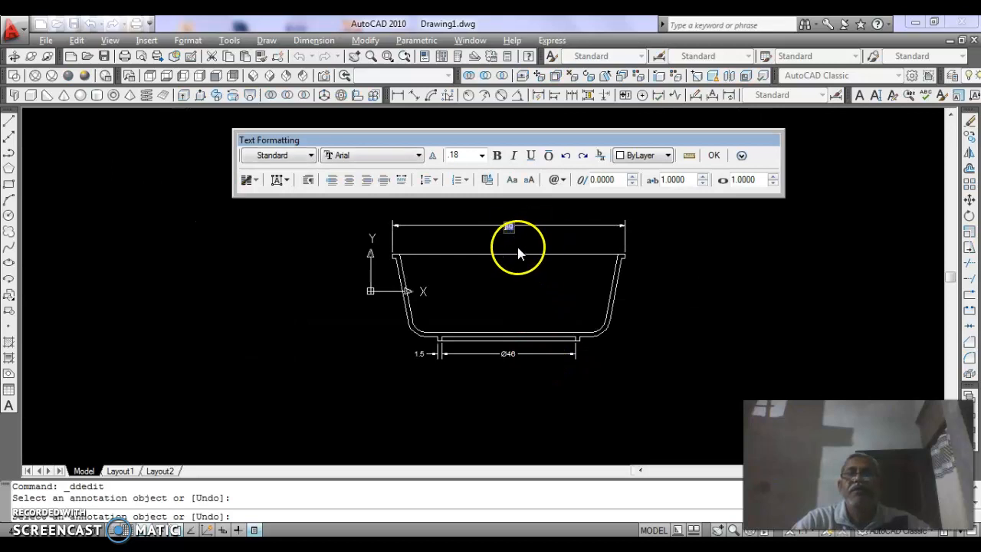
left_click(561, 181)
left_click(588, 211)
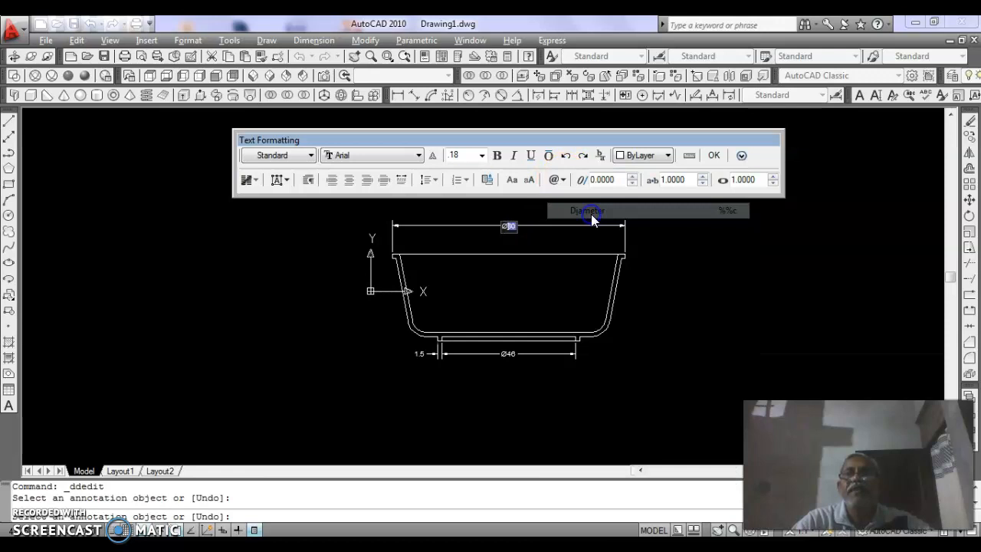
left_click(710, 160)
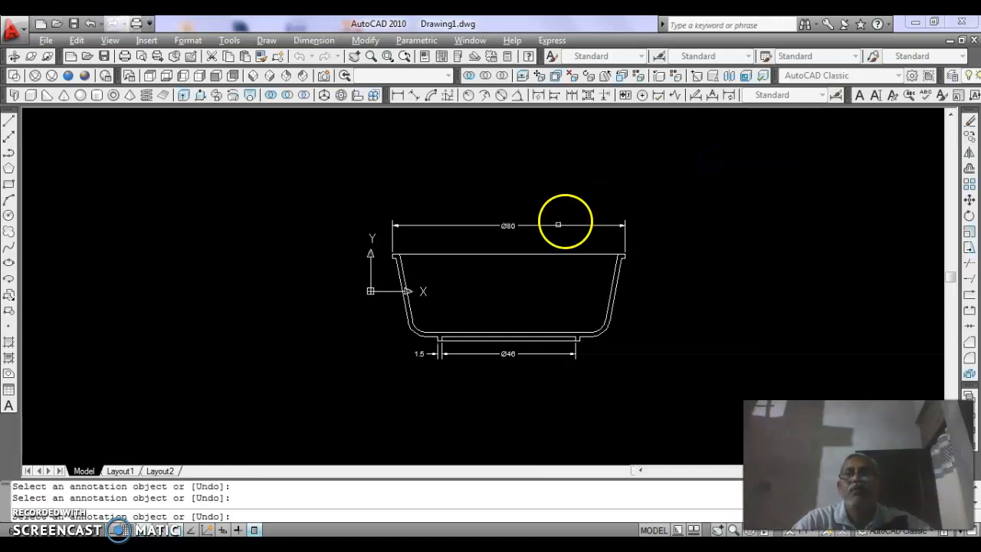
Step: Add a horizontal linear dimension across the inner edges of the rim, placed between the rim and the overall width dimension
scroll(528, 246, "up", 5)
scroll(529, 246, "down", 2)
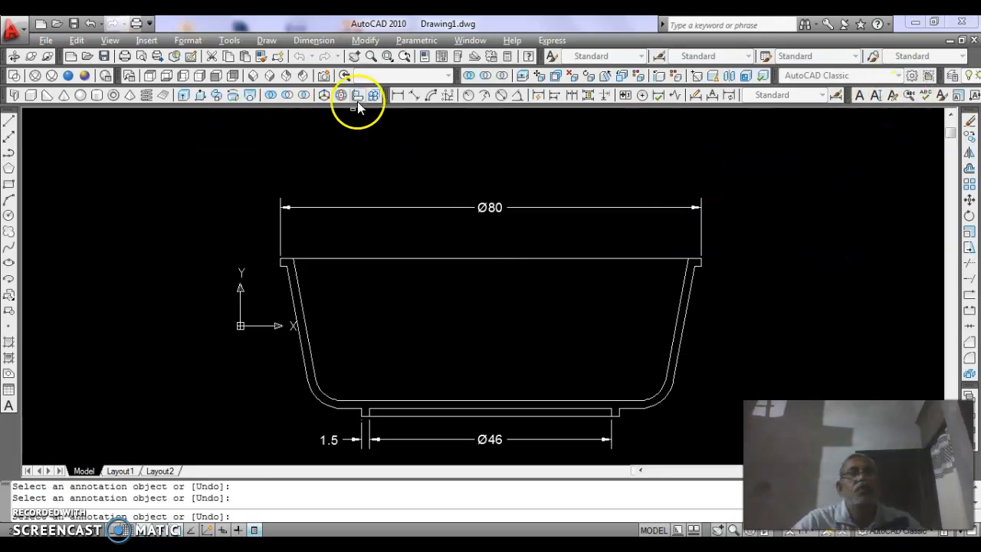
left_click(397, 95)
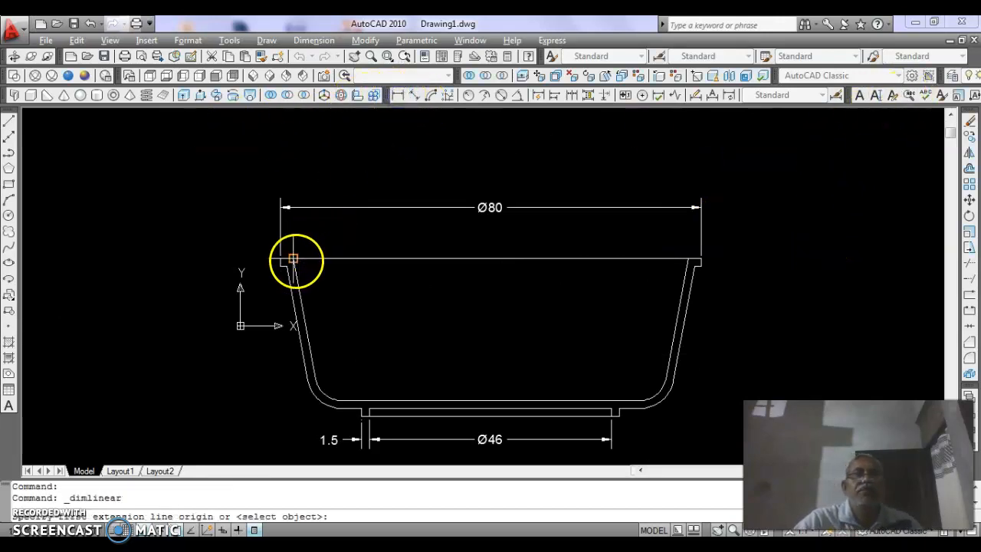
left_click(292, 261)
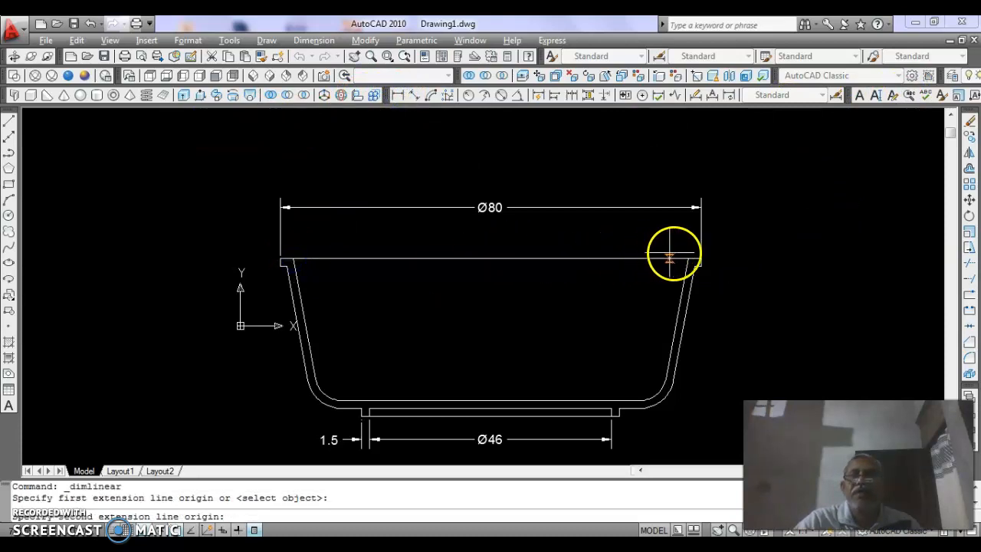
left_click(688, 259)
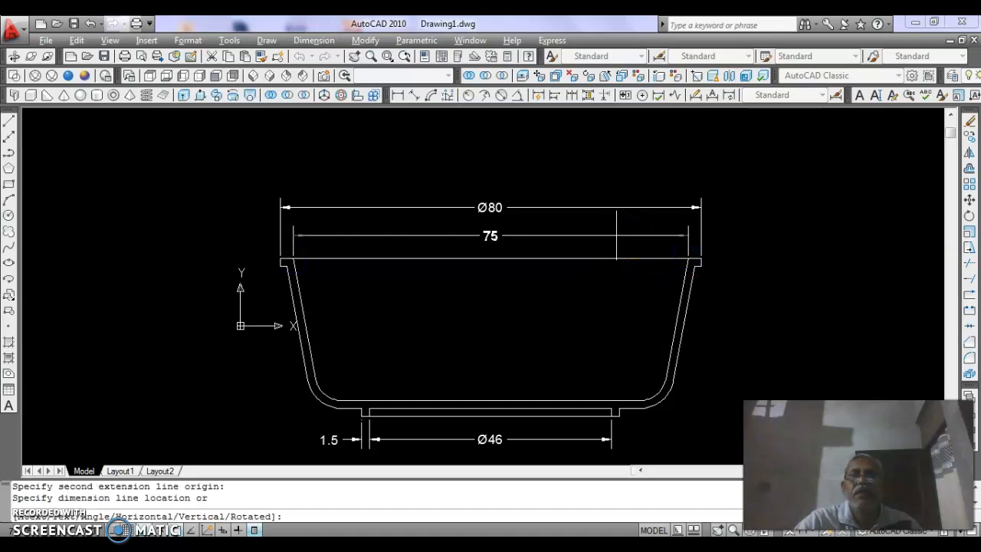
left_click(616, 236)
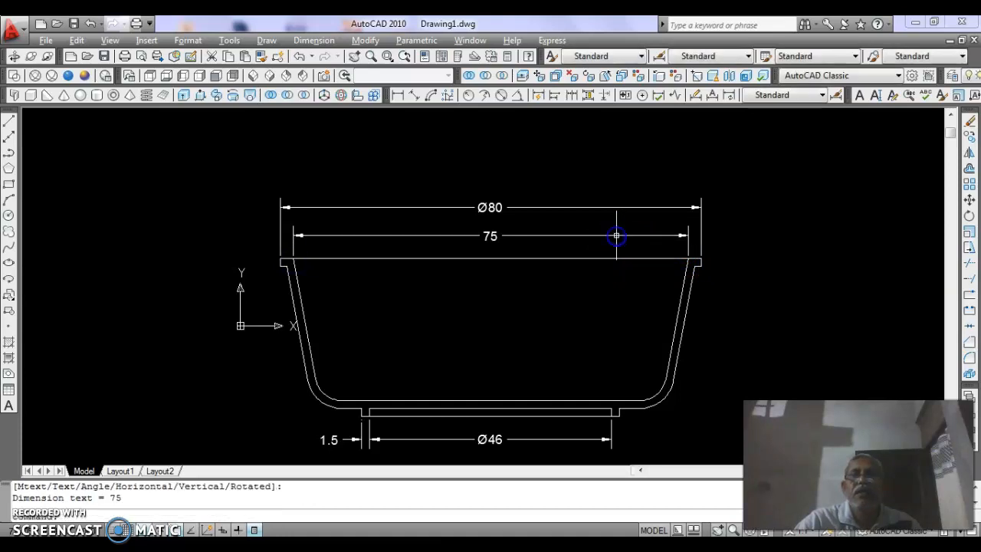
Step: Add a diameter symbol before the value of the inner rim width dimension
left_click(893, 98)
left_click(491, 236)
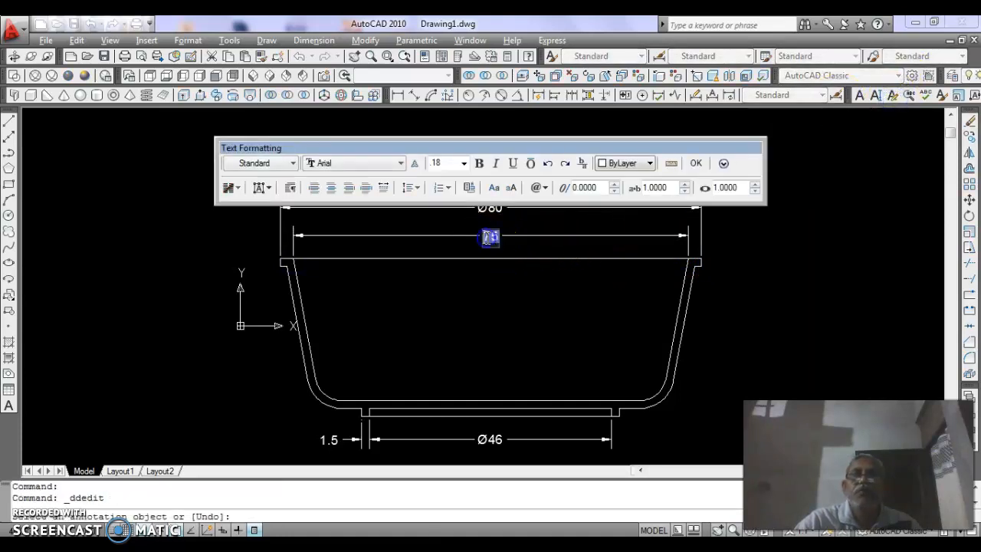
left_click(546, 190)
left_click(569, 212)
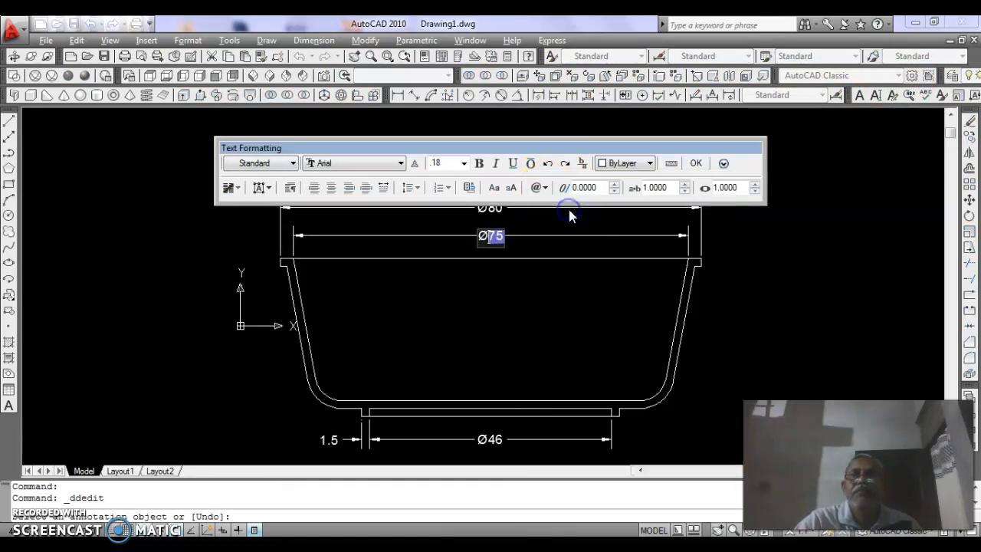
left_click(698, 162)
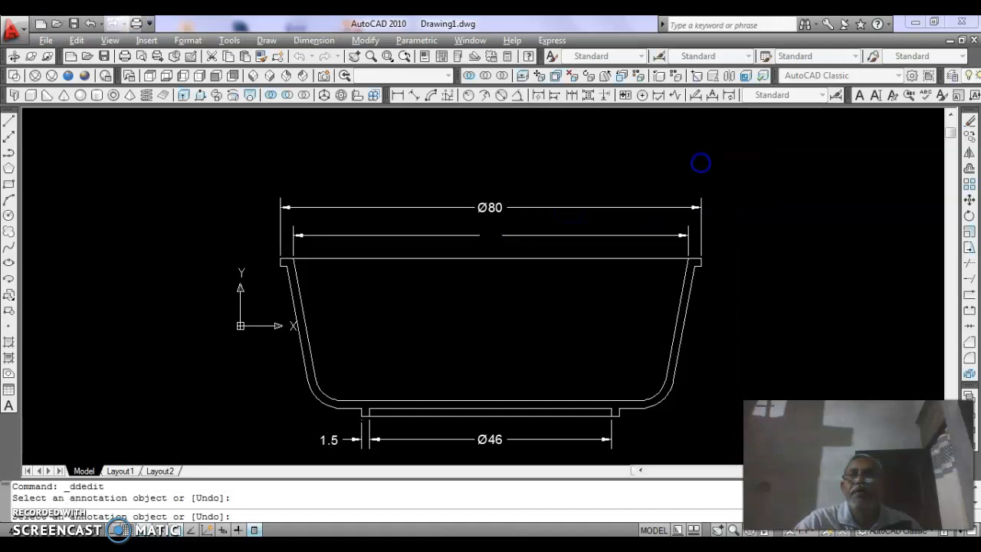
Step: Dimension the thickness of the right rim lip by its outer vertical edge, placing the dimension outside with its text below the lip
left_click(398, 95)
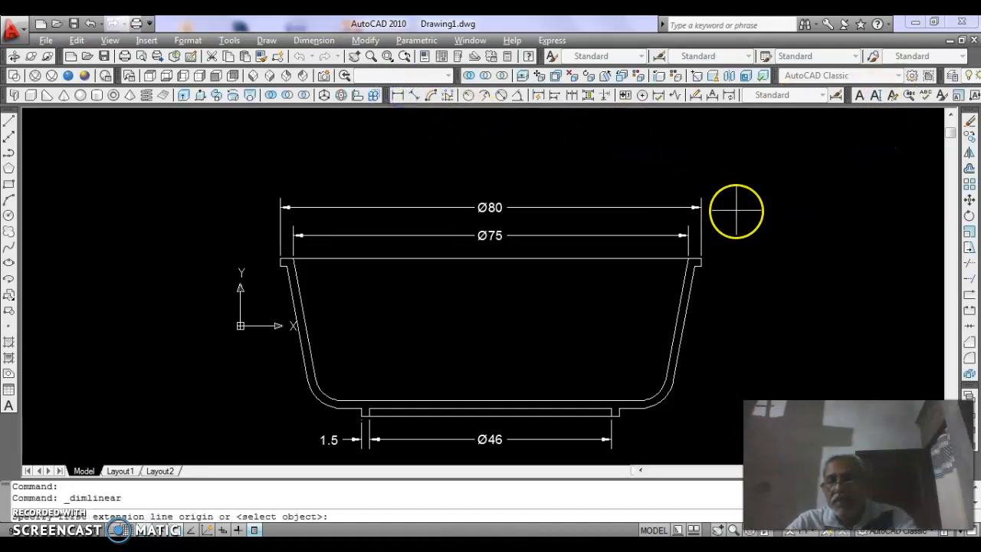
key("Return")
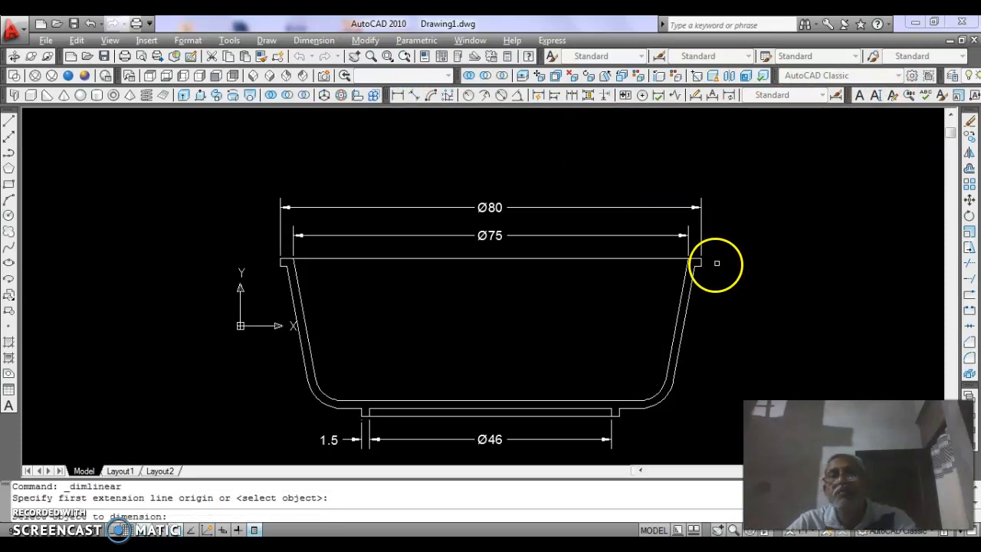
left_click(700, 262)
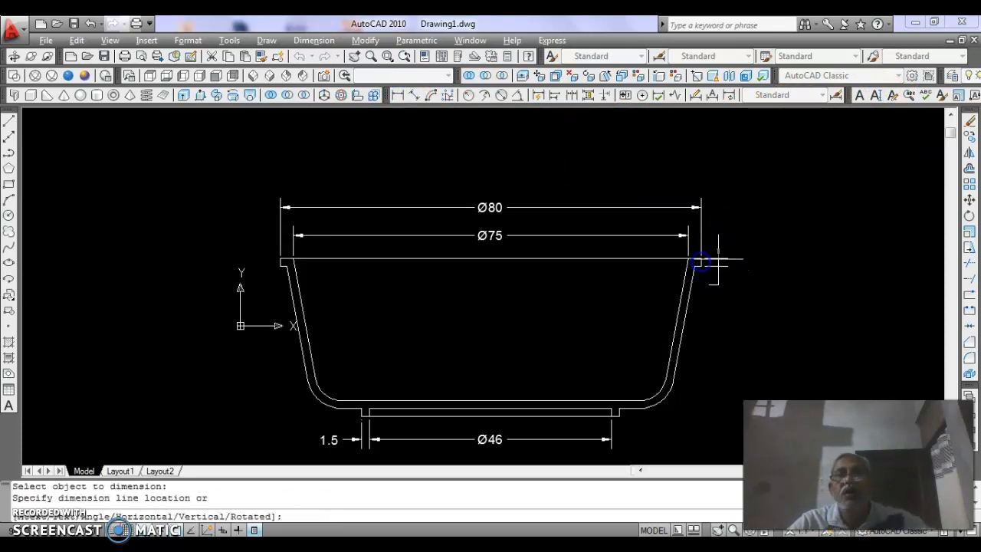
left_click(738, 262)
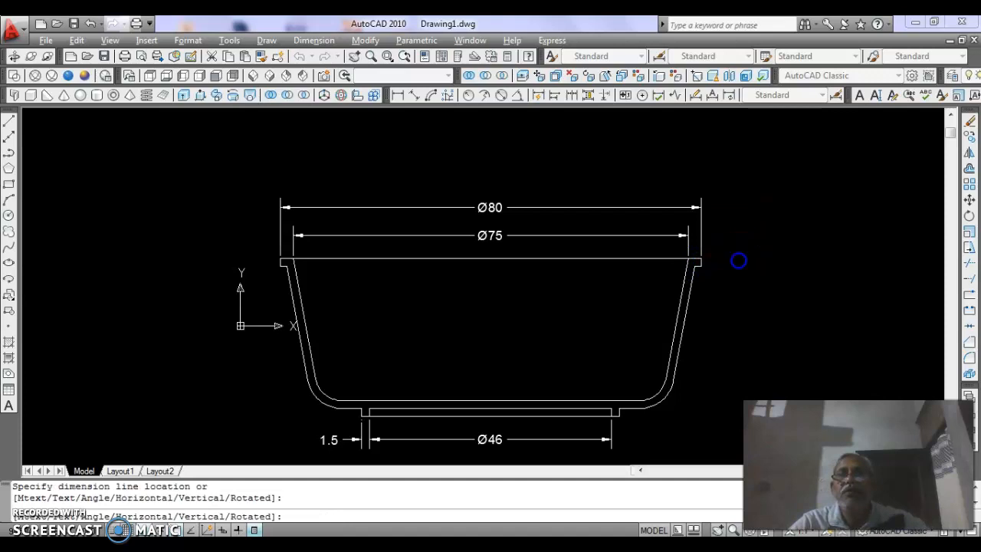
left_click(870, 269)
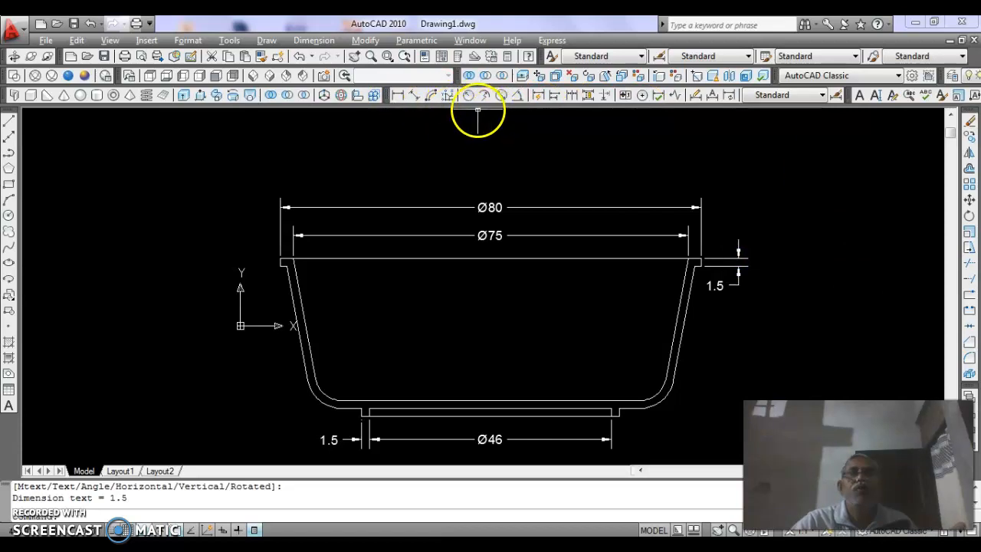
Step: Add a radius dimension to the inner lower-left corner arc, with its text placed outside the tub wall
left_click(318, 392)
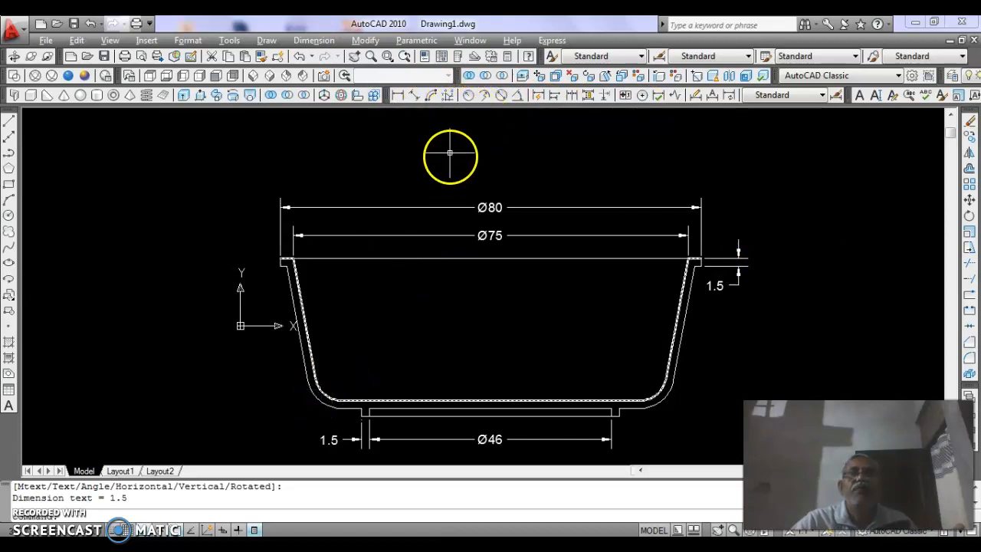
left_click(468, 96)
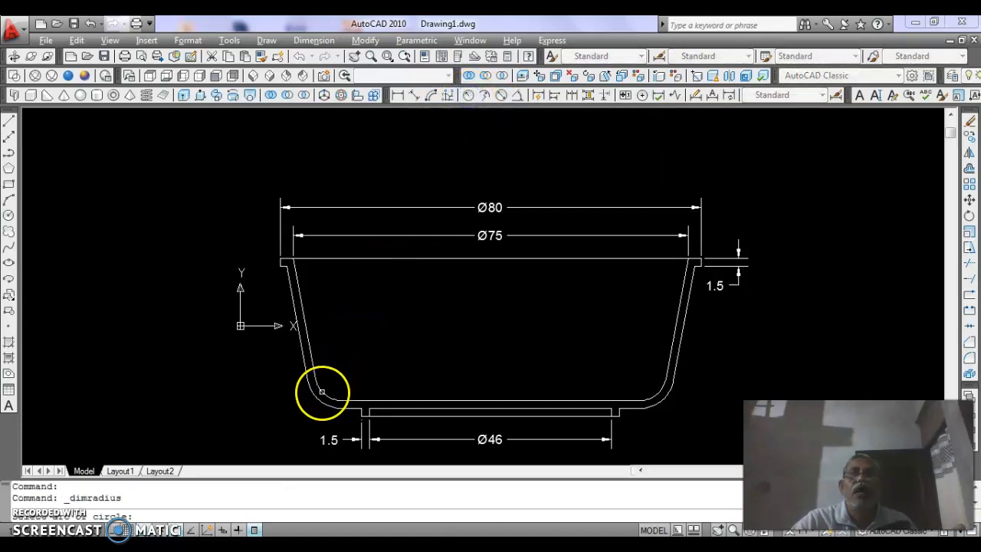
left_click(322, 392)
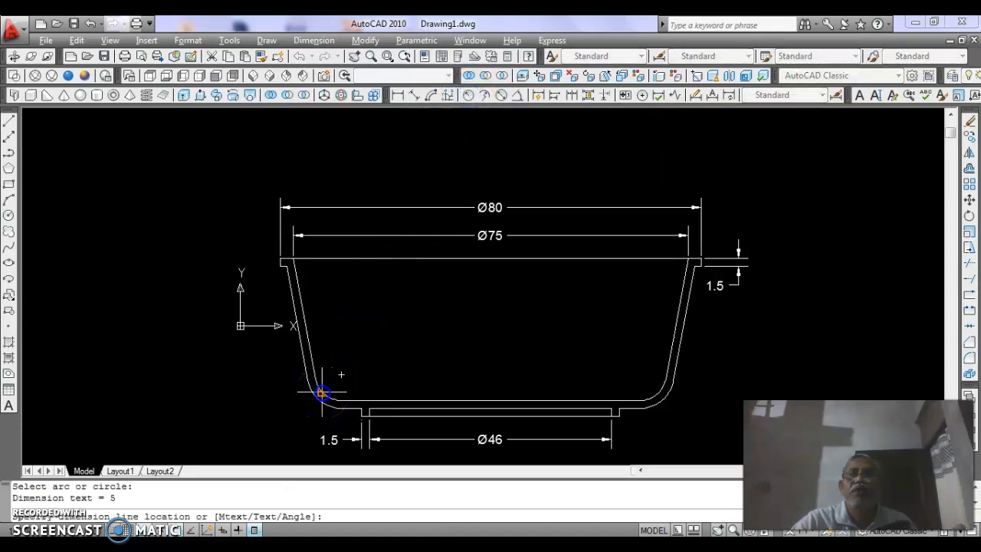
left_click(280, 414)
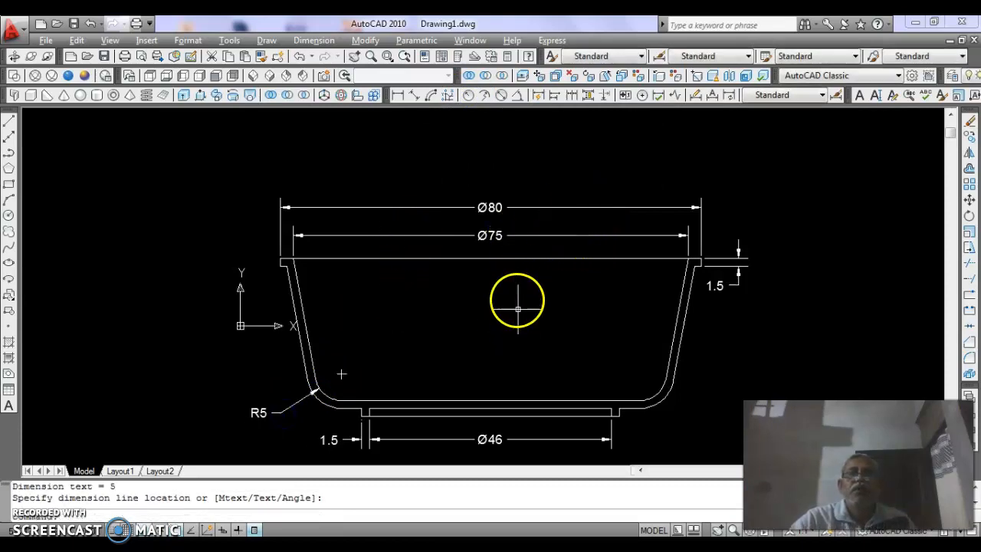
scroll(462, 157, "down", 2)
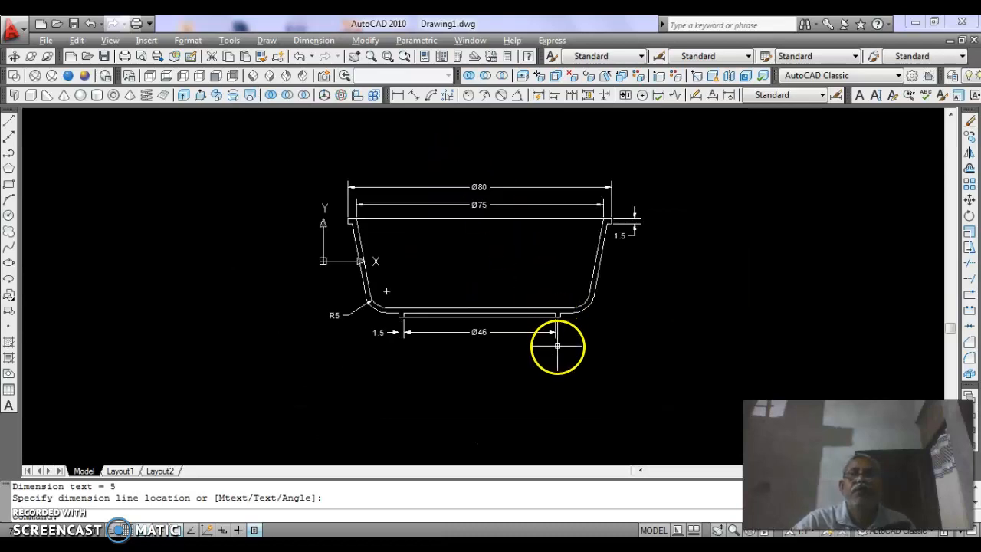
scroll(557, 346, "up", 2)
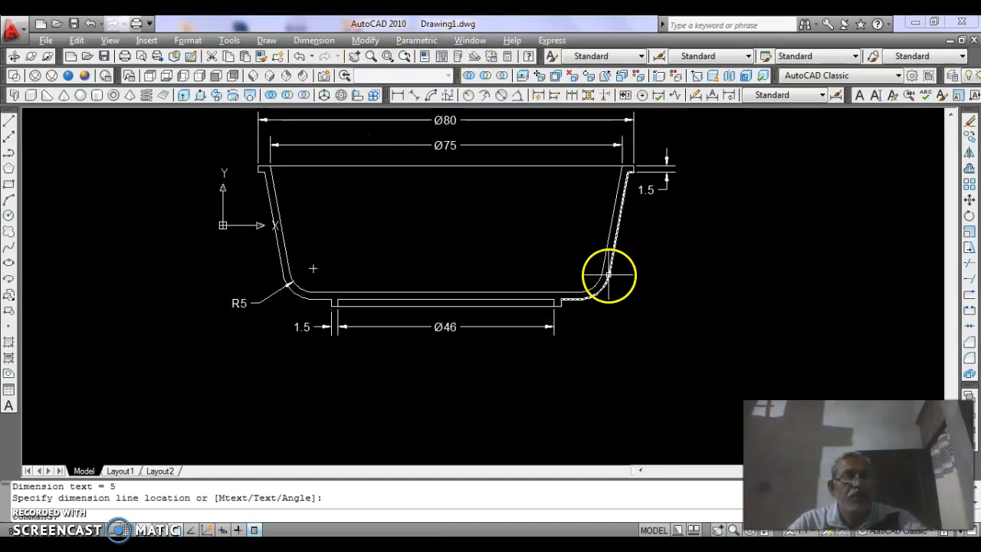
key("Escape")
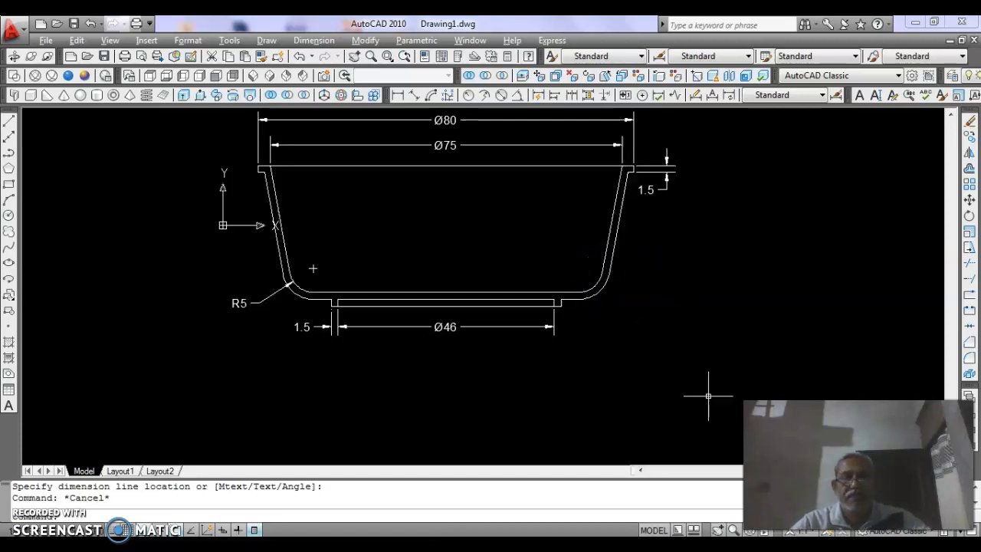
Step: Explode the inner wall outline of the tub section, from the rim down around the base, into separate segments
key("Return")
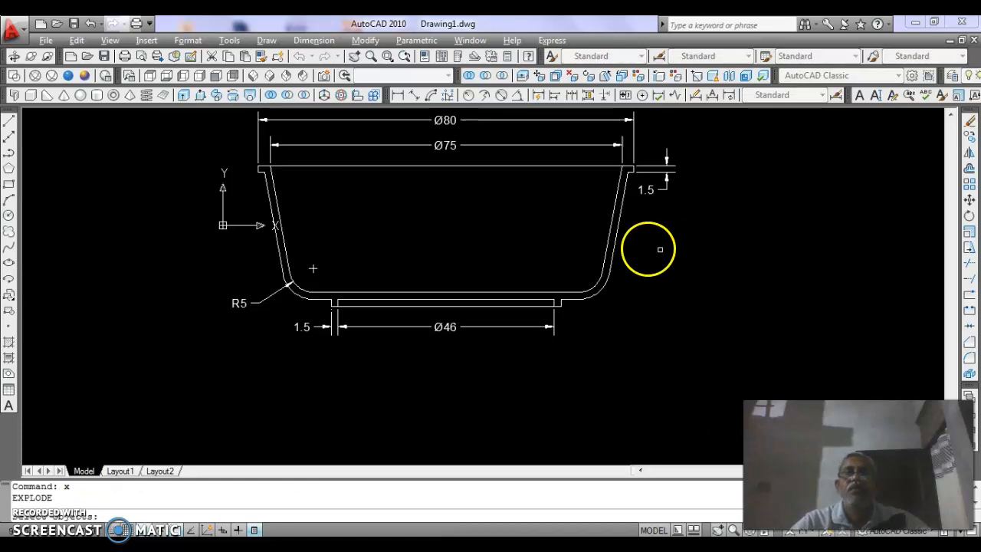
left_click(611, 219)
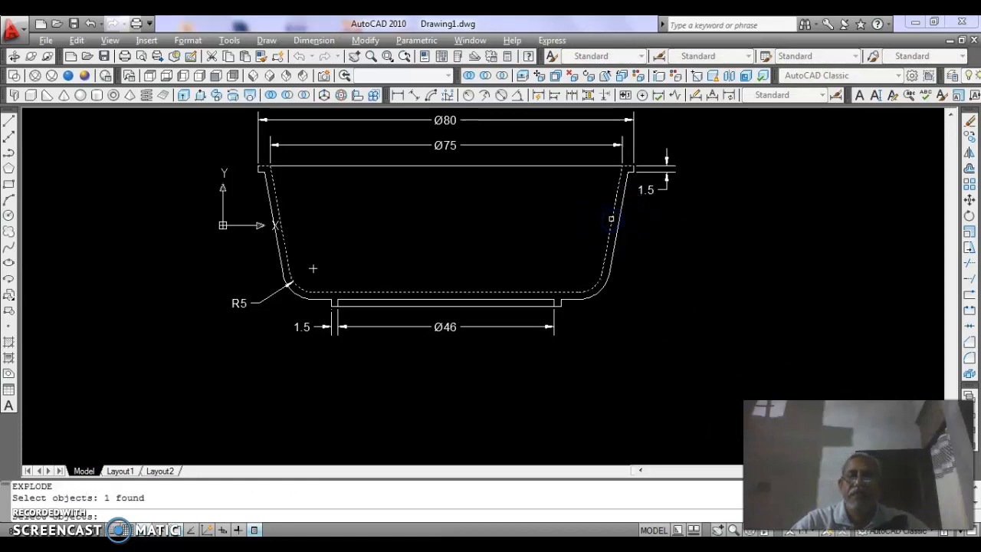
key("Return")
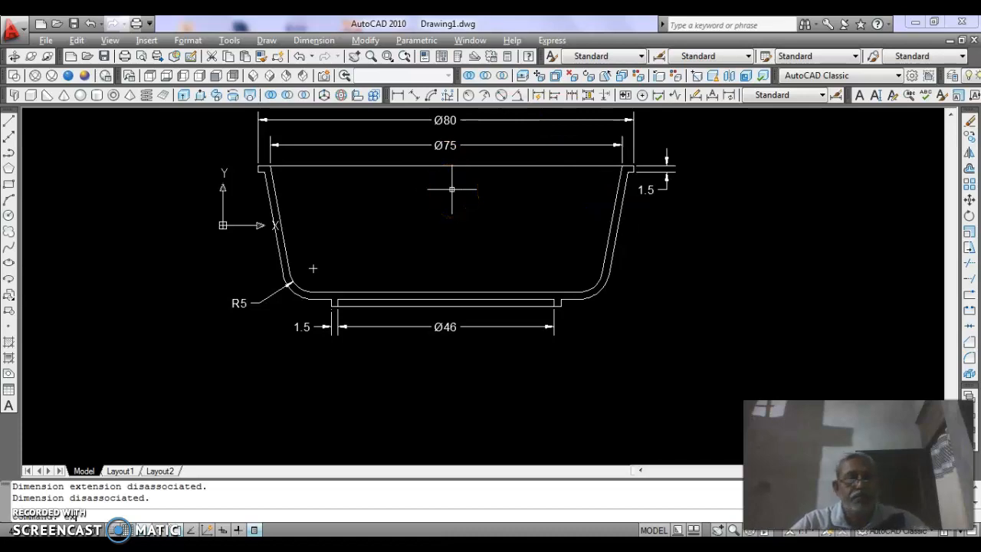
key("Escape")
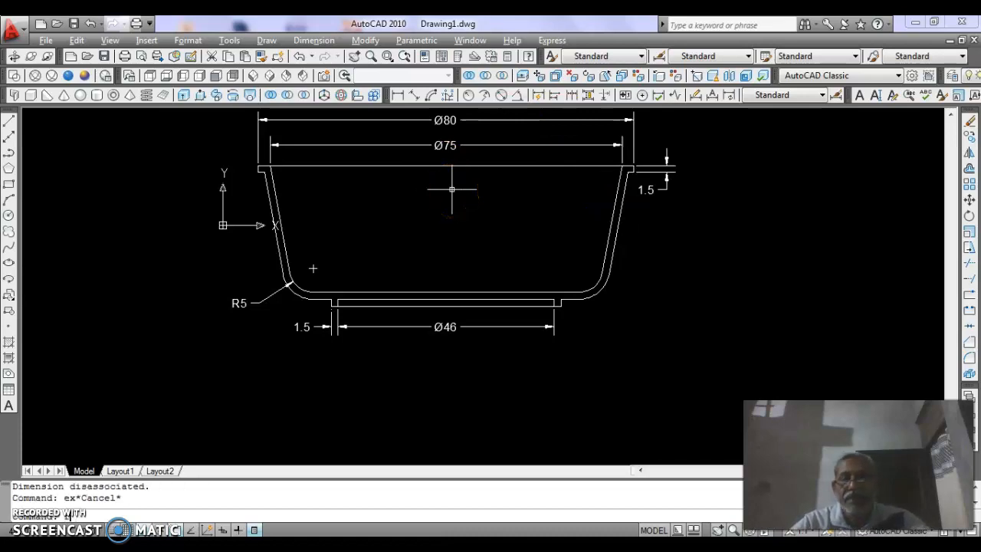
Step: Start the Fillet command and set the fillet radius to 0 for joining edges at sharp corners
type("f")
key("Return")
type("r")
key("Return")
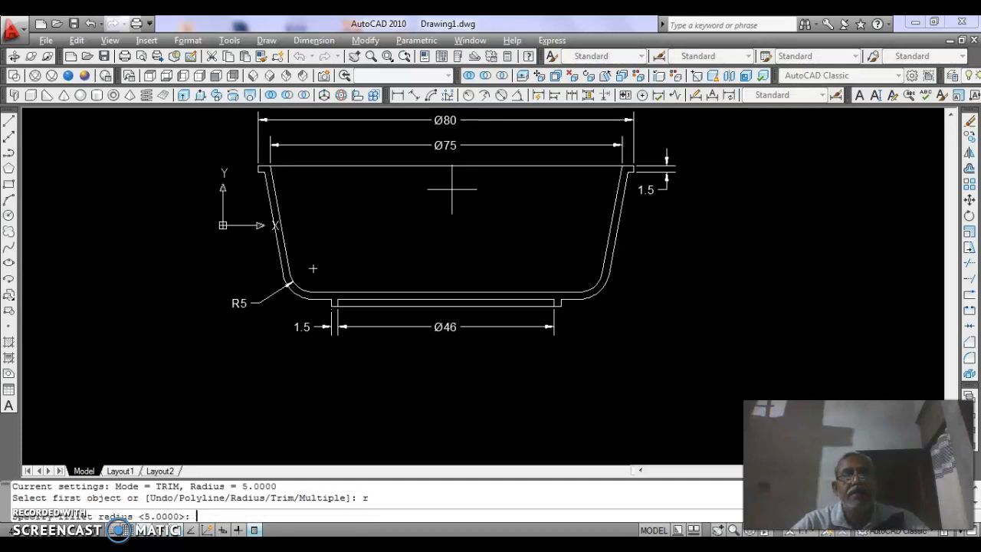
type("0")
key("Return")
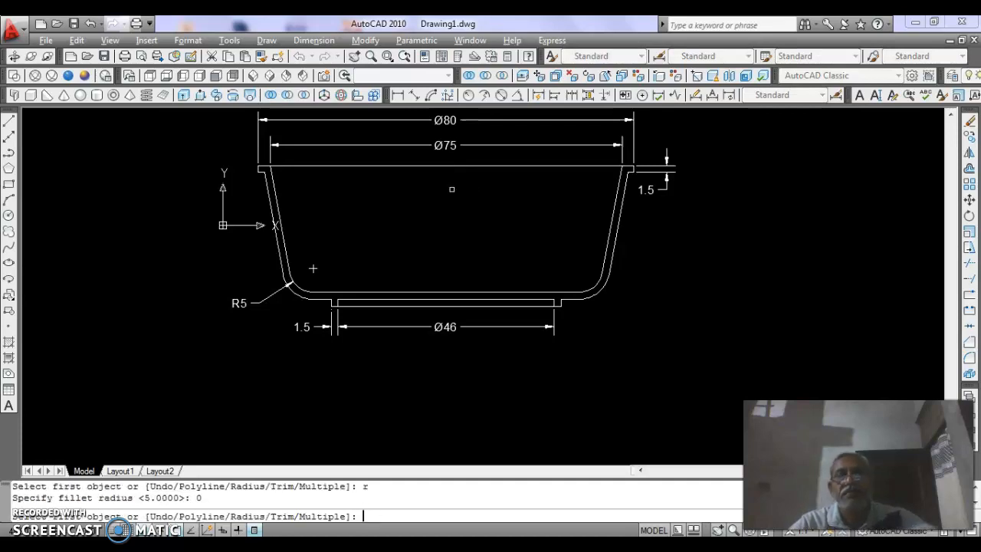